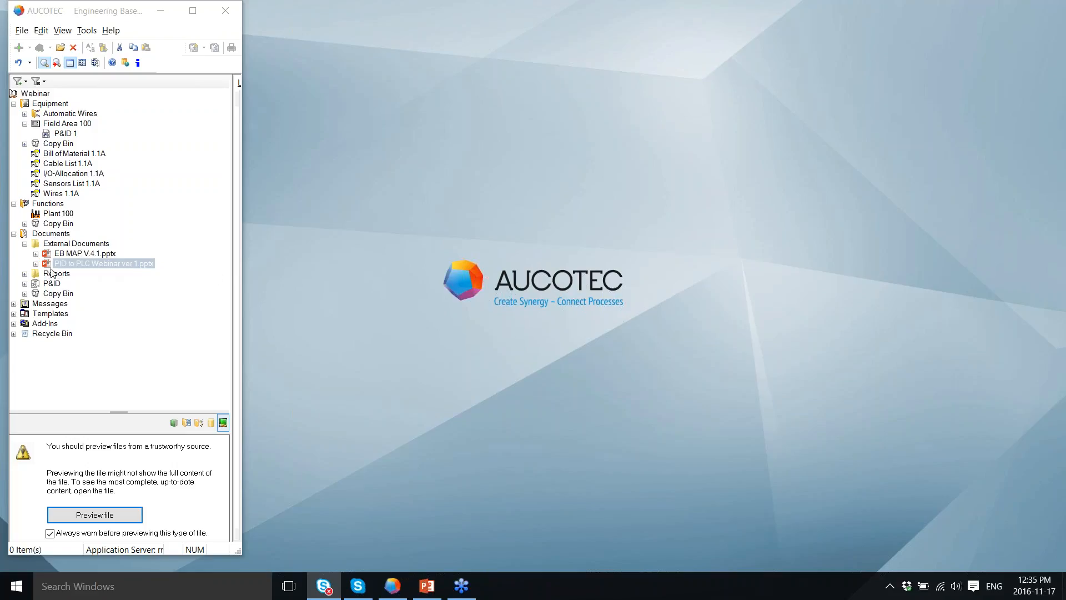
Step: Open P&ID drawing 1 from the Documents tree in Visio for editing
left_click(25, 283)
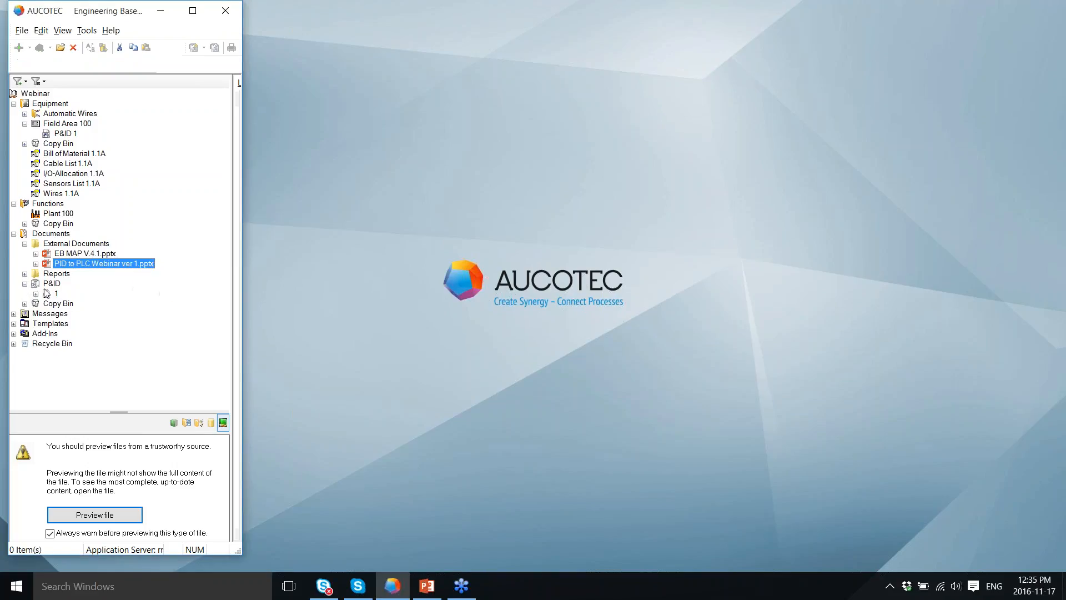
left_click(48, 294)
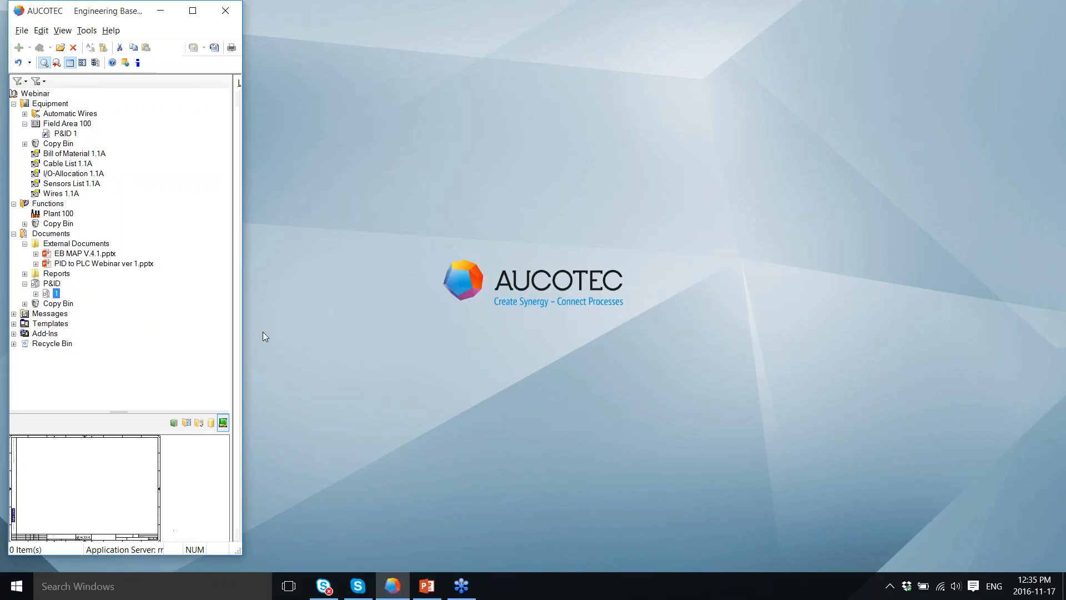
right_click(48, 297)
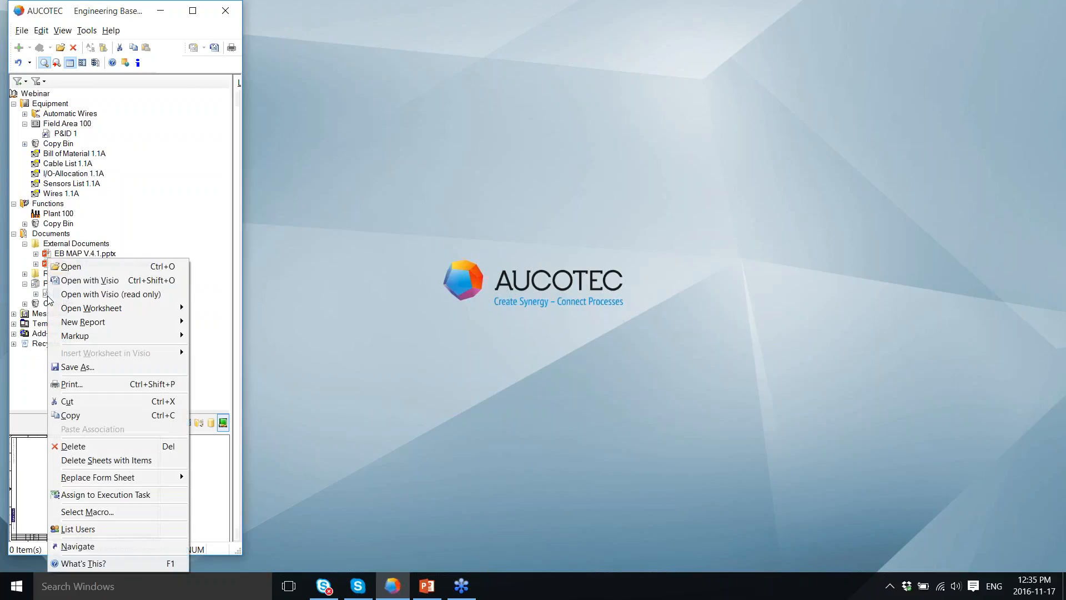
left_click(65, 281)
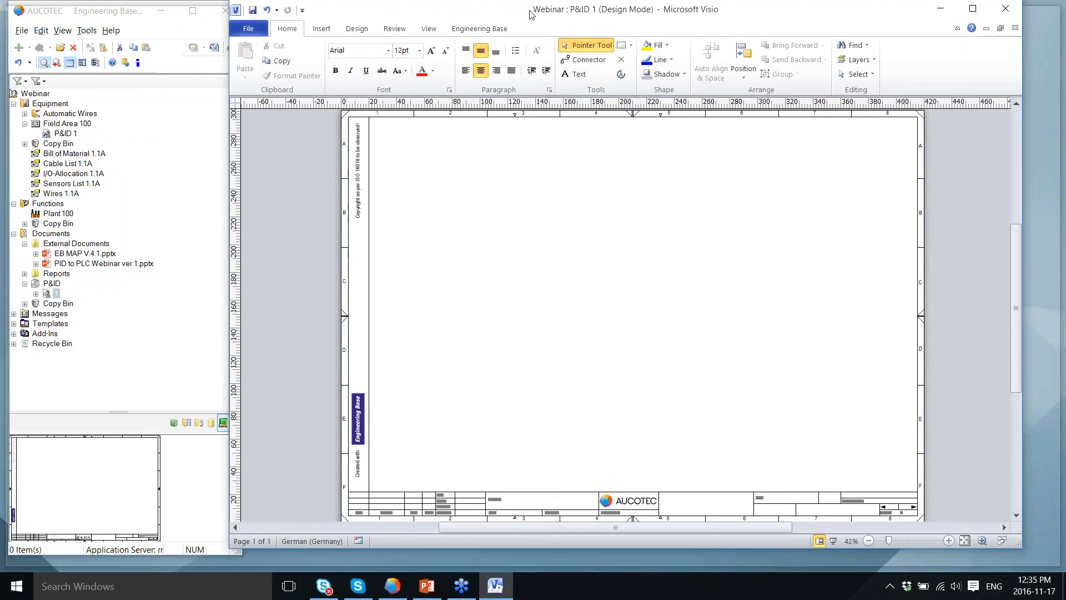
Step: Place tank 1B1 and heat exchanger -1EX1 below it from the NA P&ID stencil
left_click(190, 424)
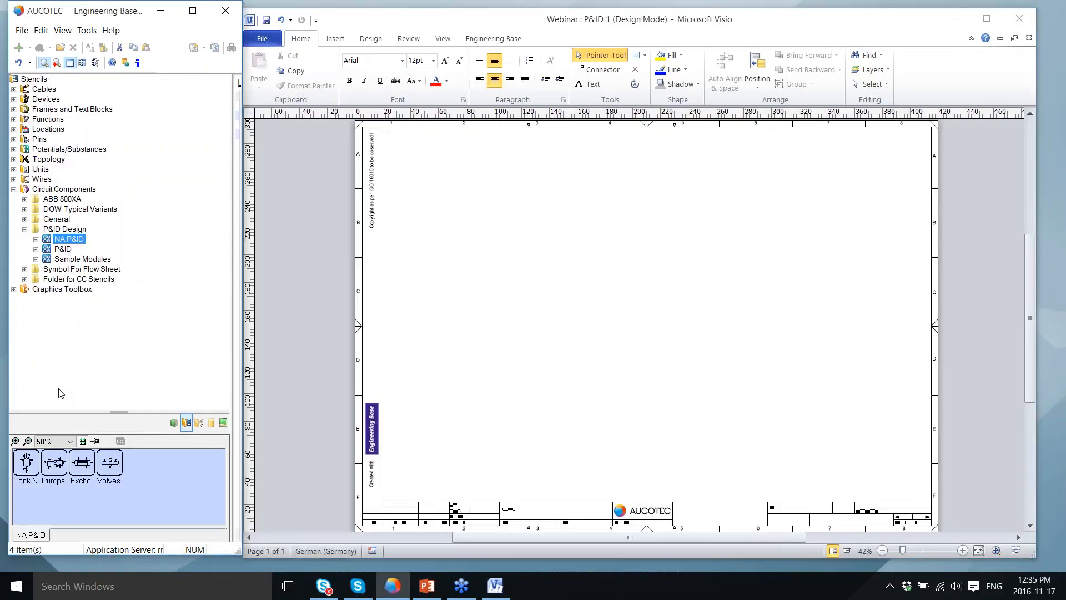
left_click(26, 468)
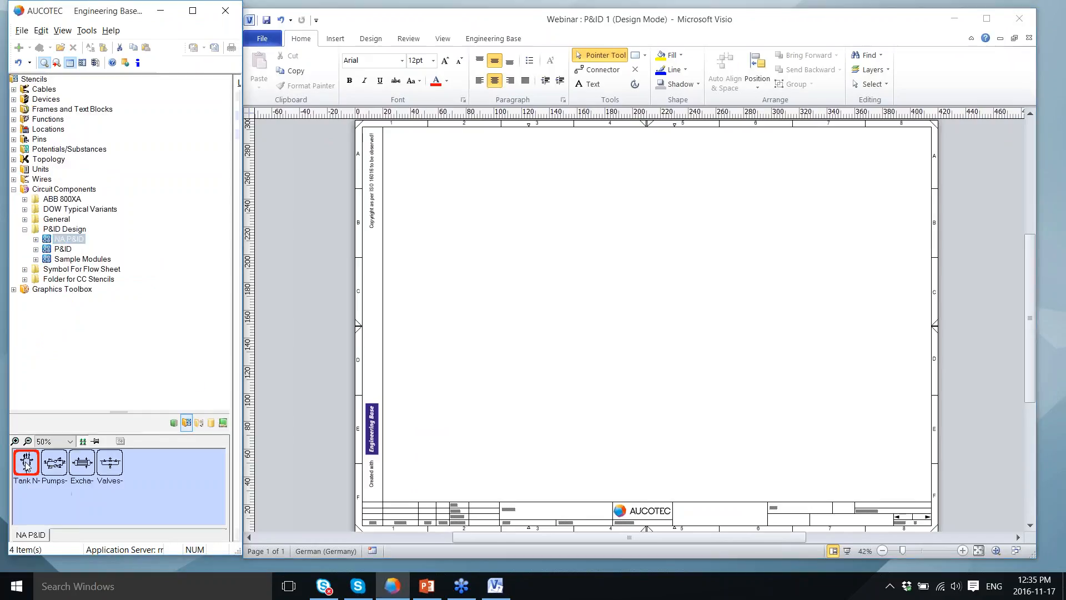
left_click_drag(25, 465, 488, 238)
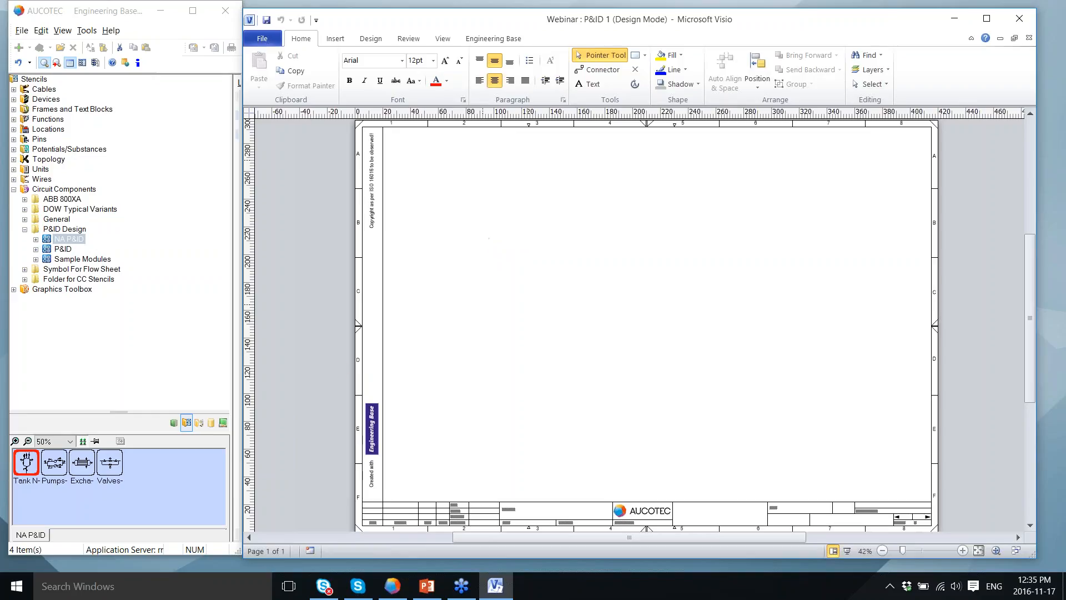
left_click(83, 465)
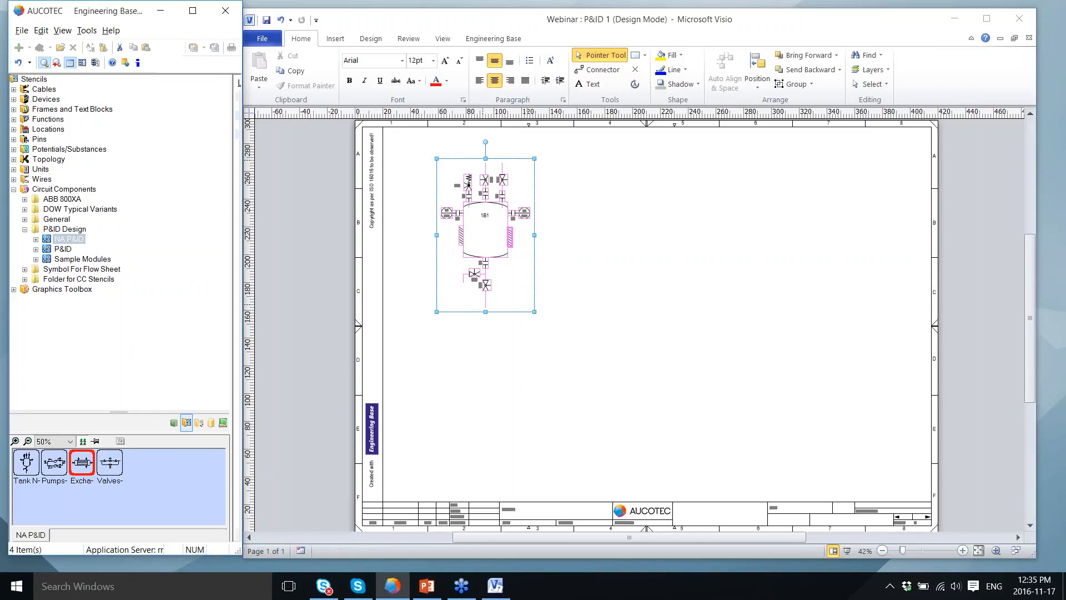
left_click_drag(100, 468, 497, 397)
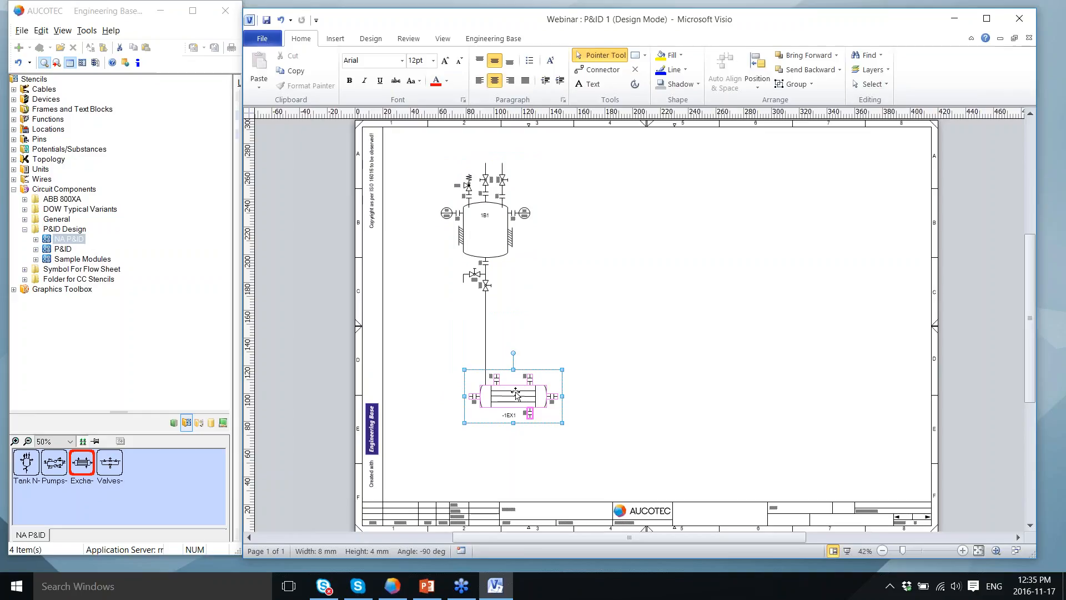
Step: Connect the tank's outlet pipe to the exchanger's top nozzle and add a second tank top right
left_click(484, 344)
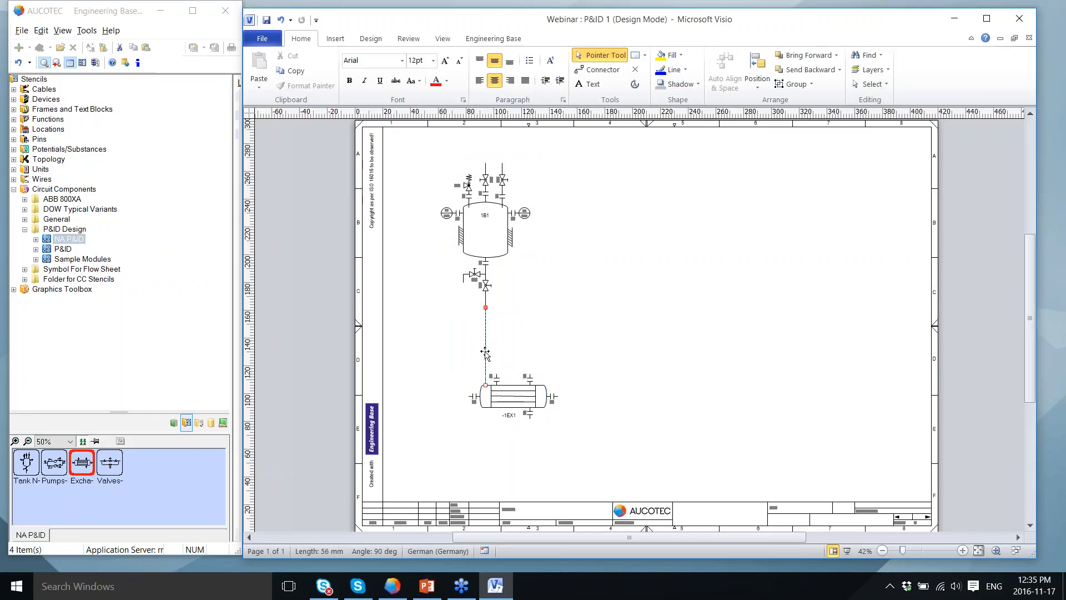
left_click_drag(486, 384, 495, 373)
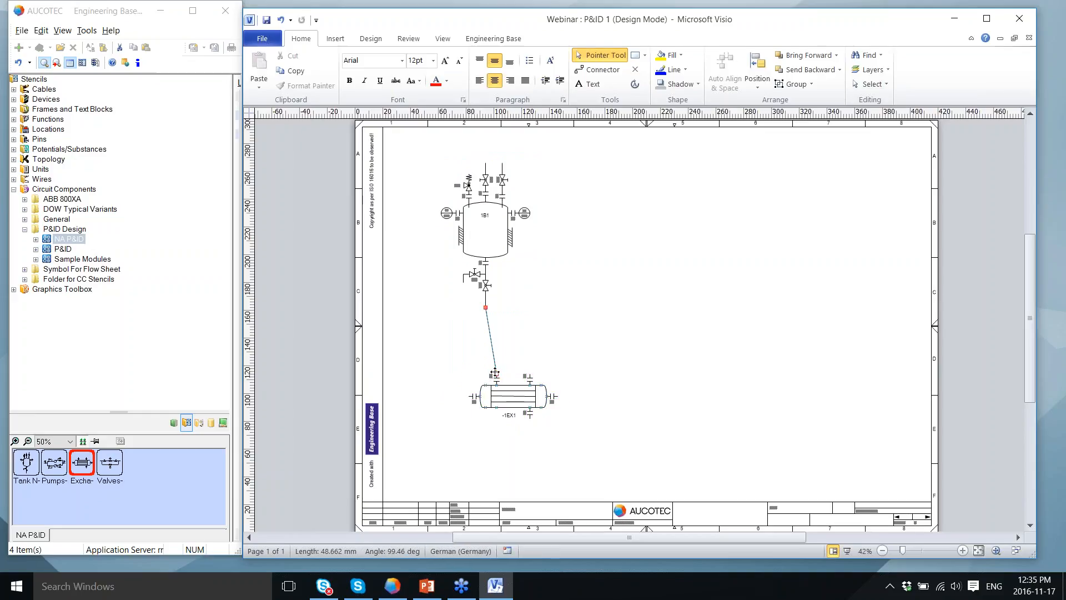
left_click(596, 393)
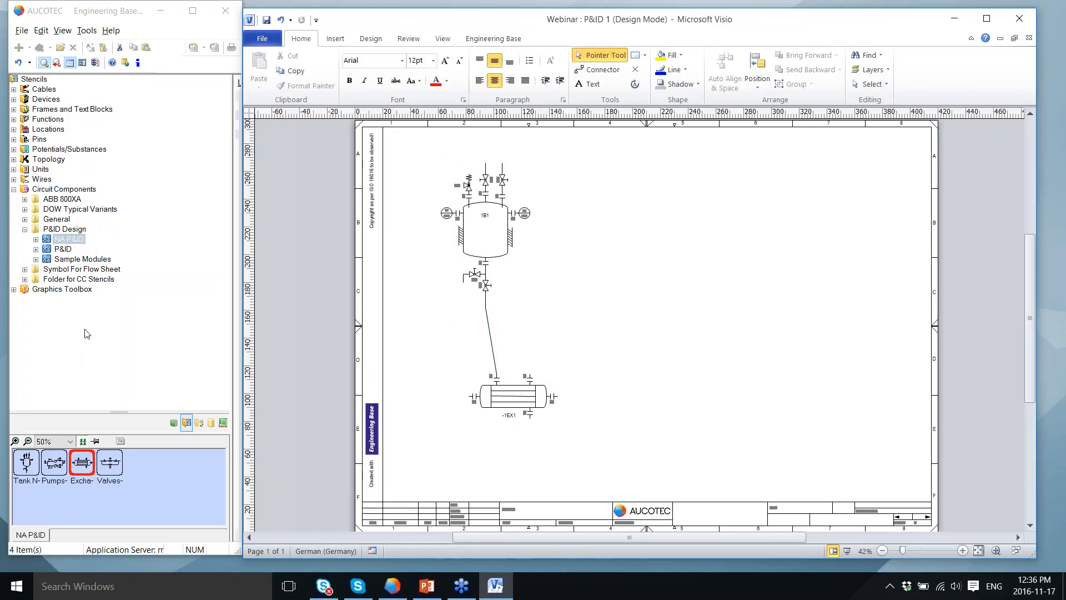
left_click_drag(30, 471, 664, 244)
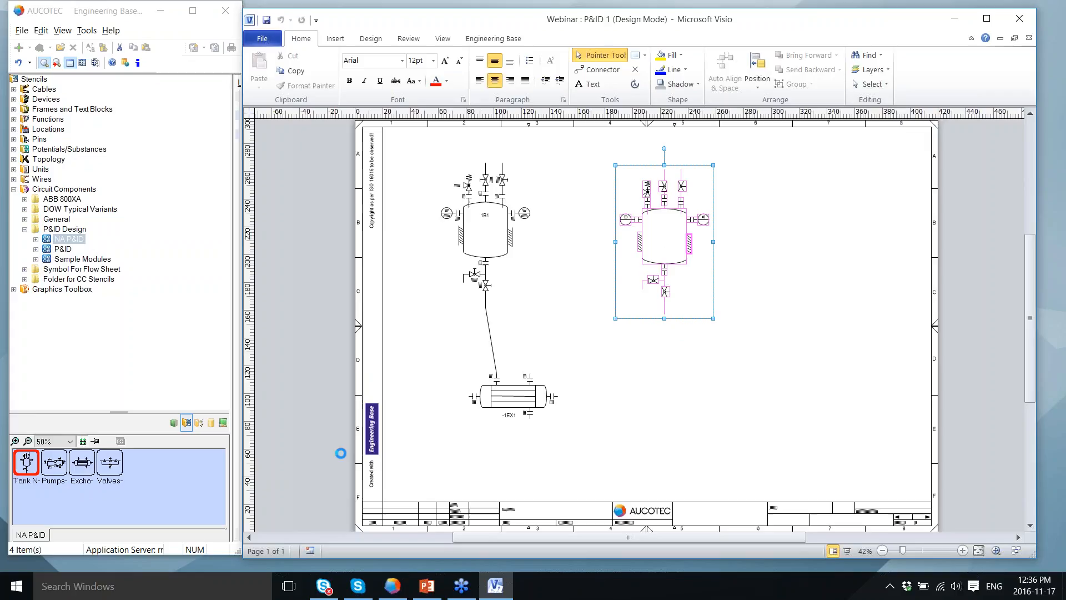
Step: Add pumps 1P1/1P2 below tank 1B2, a valve group top right, and tank 1B3 lower right
left_click_drag(60, 469, 700, 412)
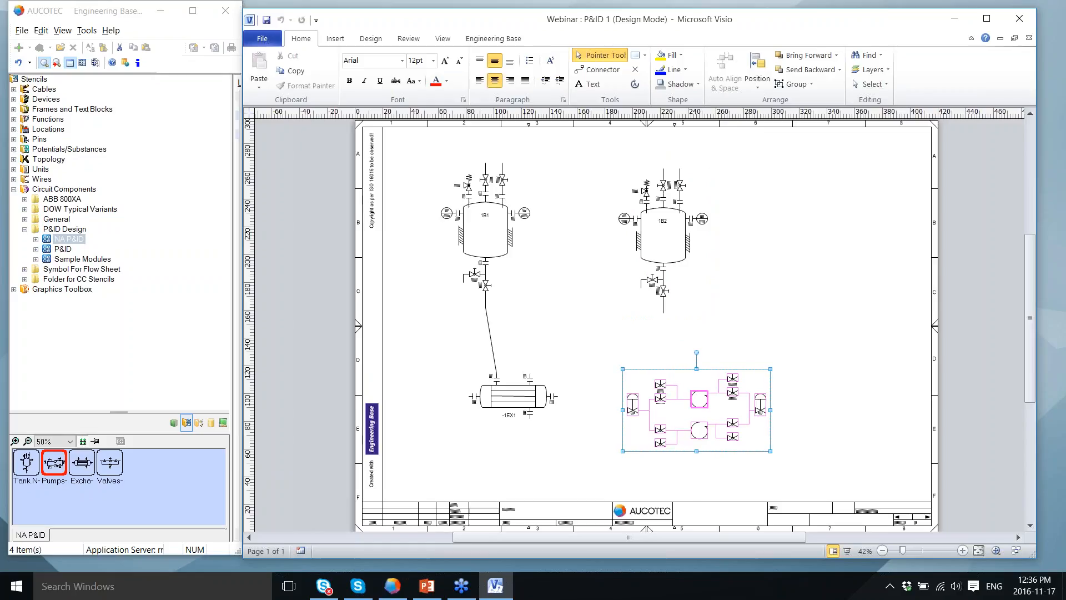
left_click(108, 472)
mouse_move(107, 470)
left_mouse_down()
mouse_move(481, 408)
mouse_move(826, 300)
mouse_move(794, 224)
left_mouse_up()
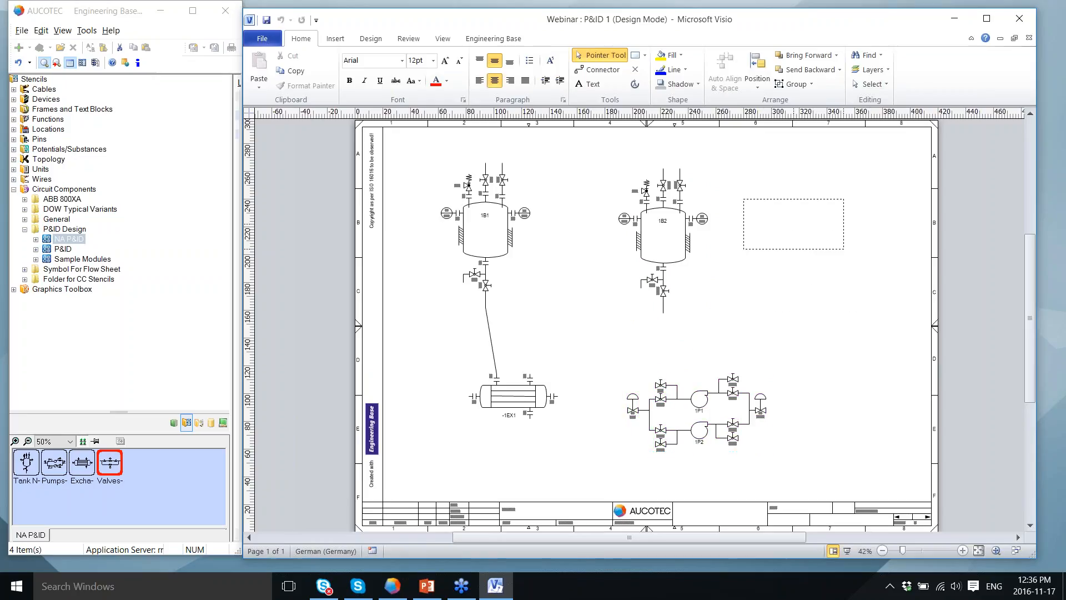
left_click_drag(26, 462, 850, 417)
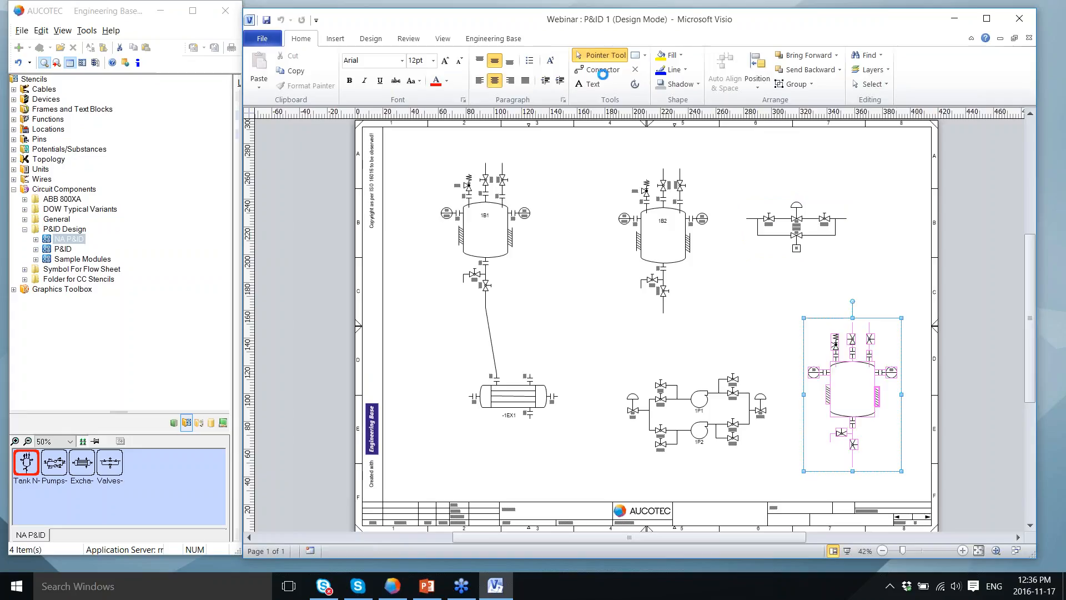
left_click(600, 72)
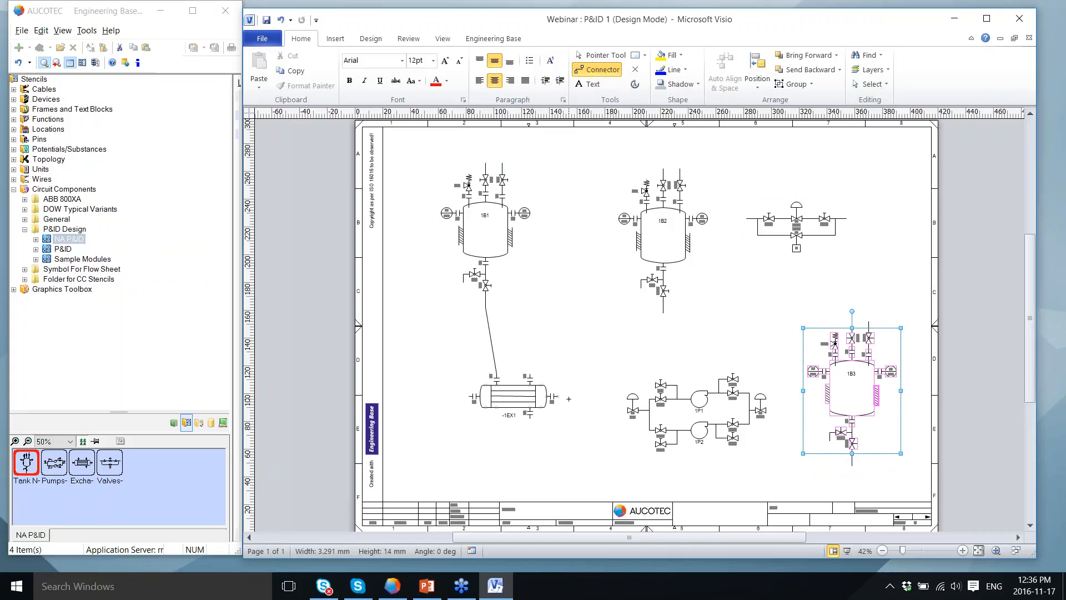
Step: Draw connector pipes: exchanger to pump inlets, pump outlet to 1B2, 1B2 to valves, valves to 1B3
left_click_drag(557, 397, 628, 411)
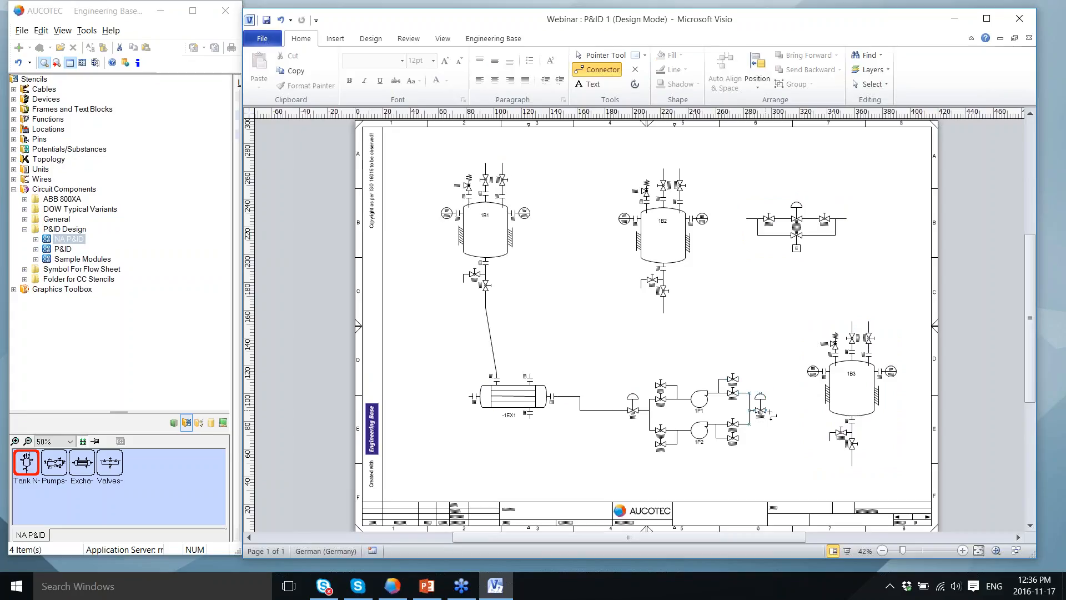
left_click_drag(769, 412, 676, 318)
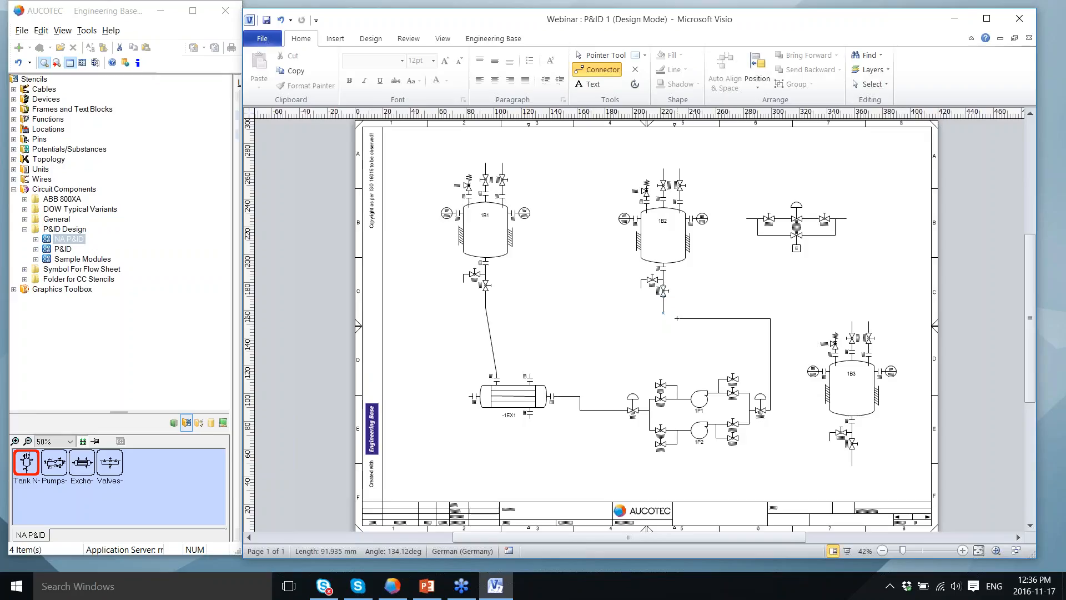
left_click_drag(677, 318, 663, 312)
left_click_drag(680, 168, 746, 218)
left_click_drag(846, 218, 852, 322)
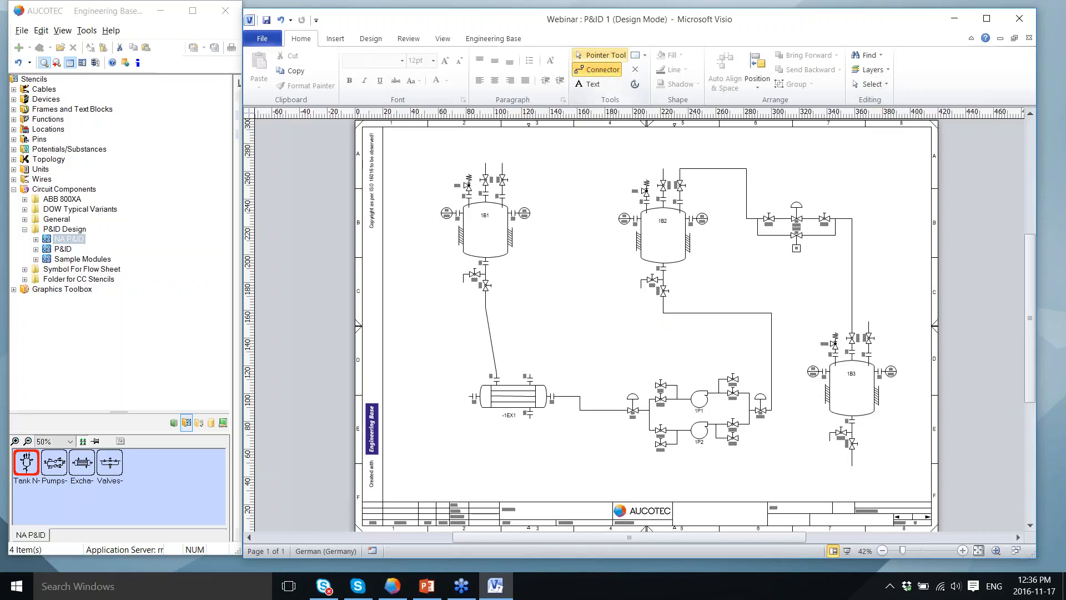
left_click(597, 55)
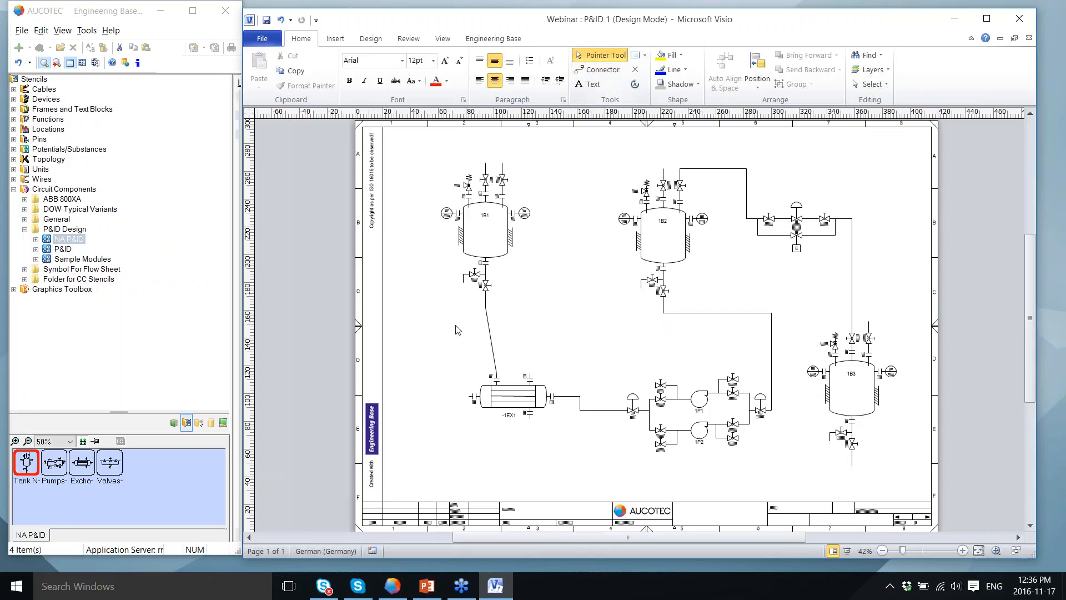
Step: Browse the equipment tree, inspecting tank 1B1's nozzles, and select Field Area 100
left_click(223, 423)
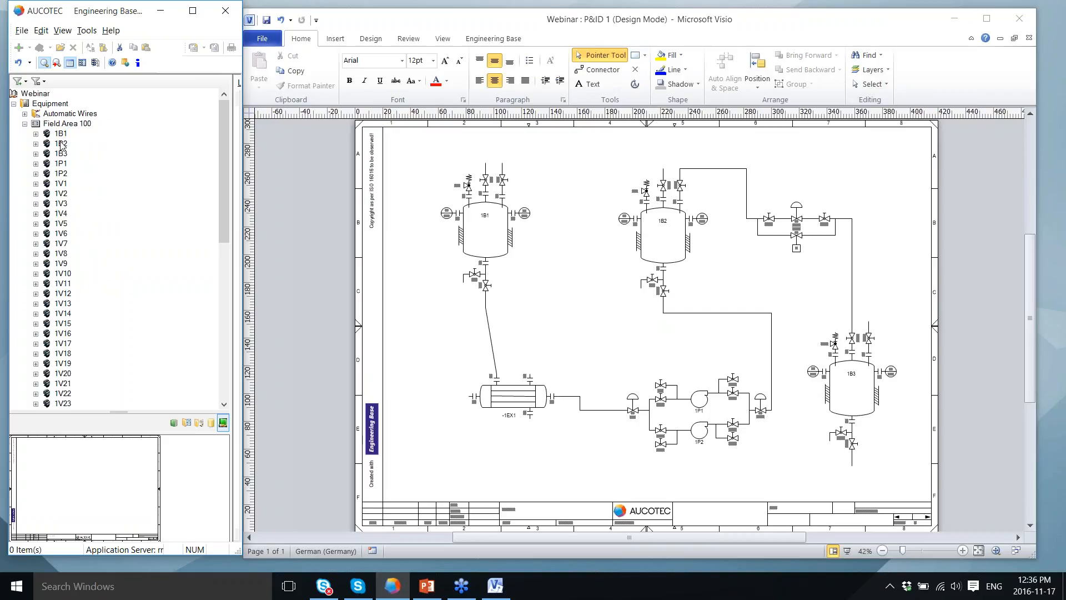
left_click_drag(220, 126, 229, 265)
scroll(62, 146, "up", 10)
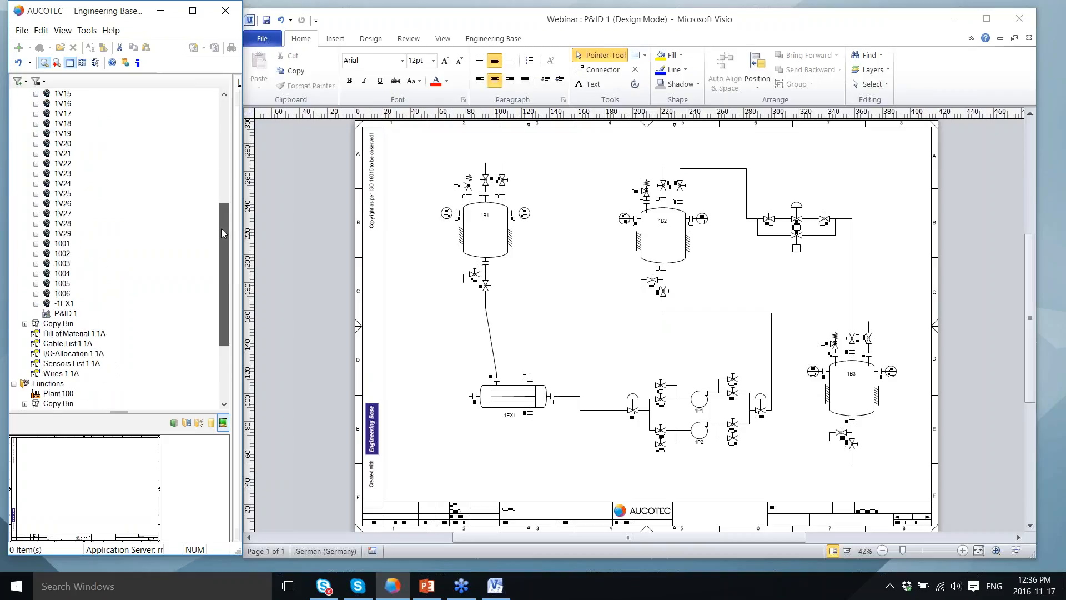
left_click(35, 134)
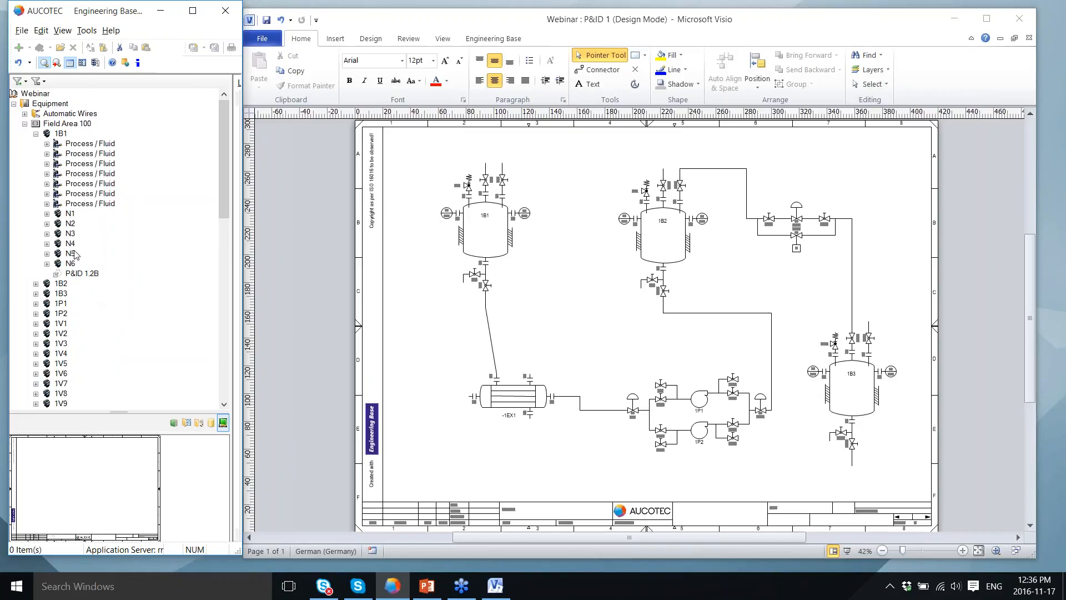
left_click(35, 134)
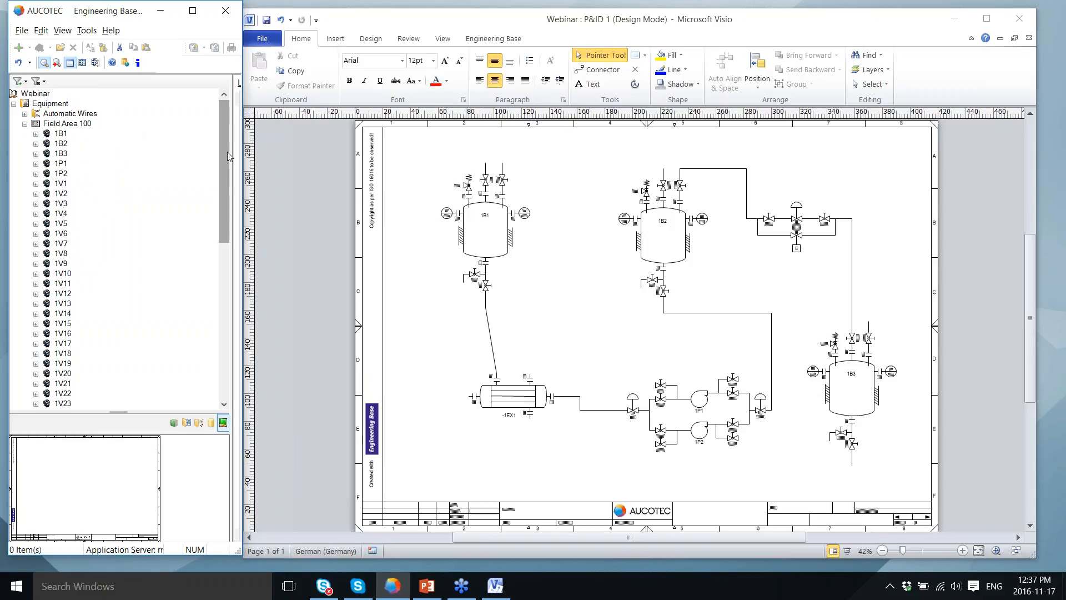
left_click_drag(225, 148, 226, 303)
left_click(38, 274)
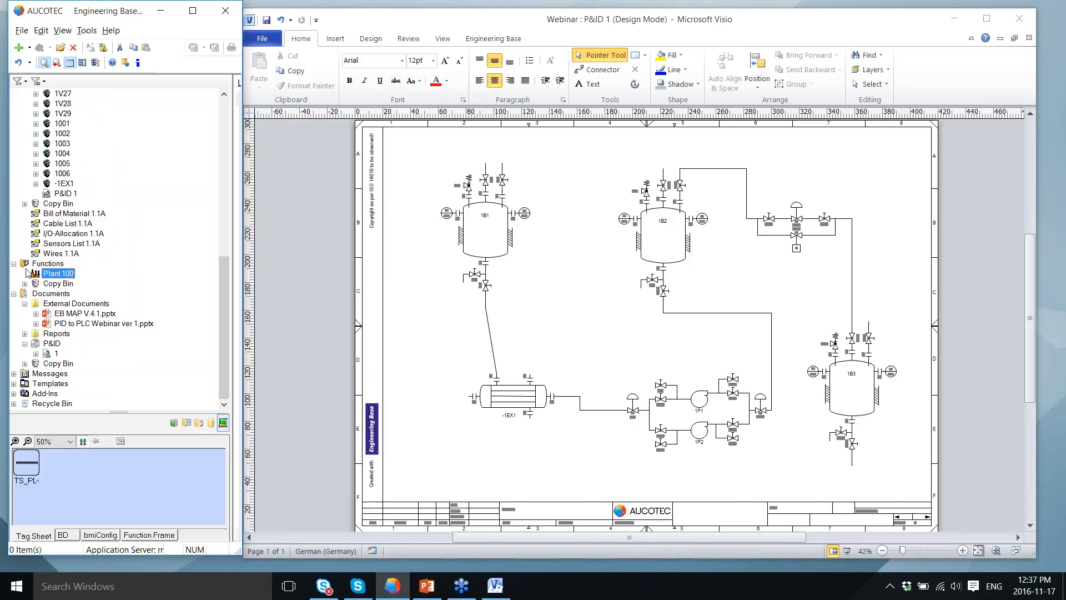
left_click_drag(224, 309, 222, 153)
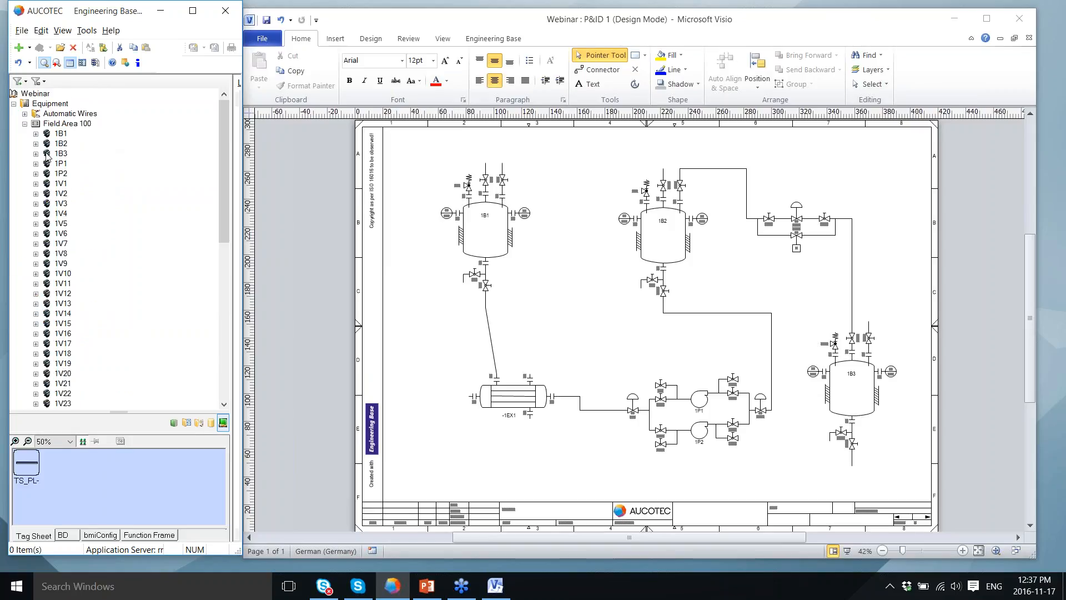
left_click(64, 123)
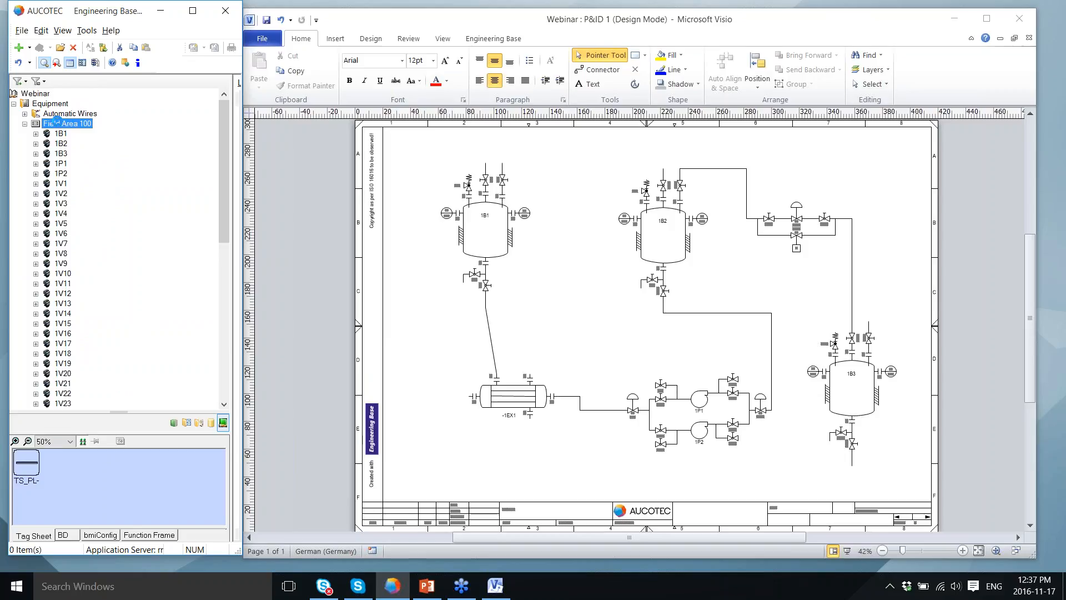
Step: Open the Level Switches worksheet for Field Area 100
right_click(60, 123)
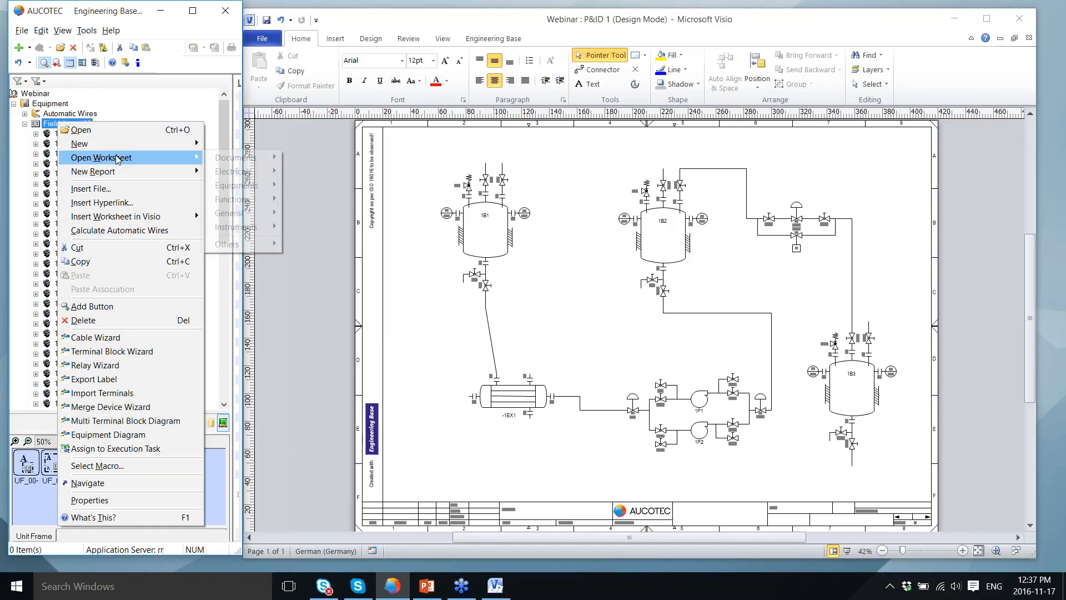
mouse_move(118, 160)
mouse_move(266, 226)
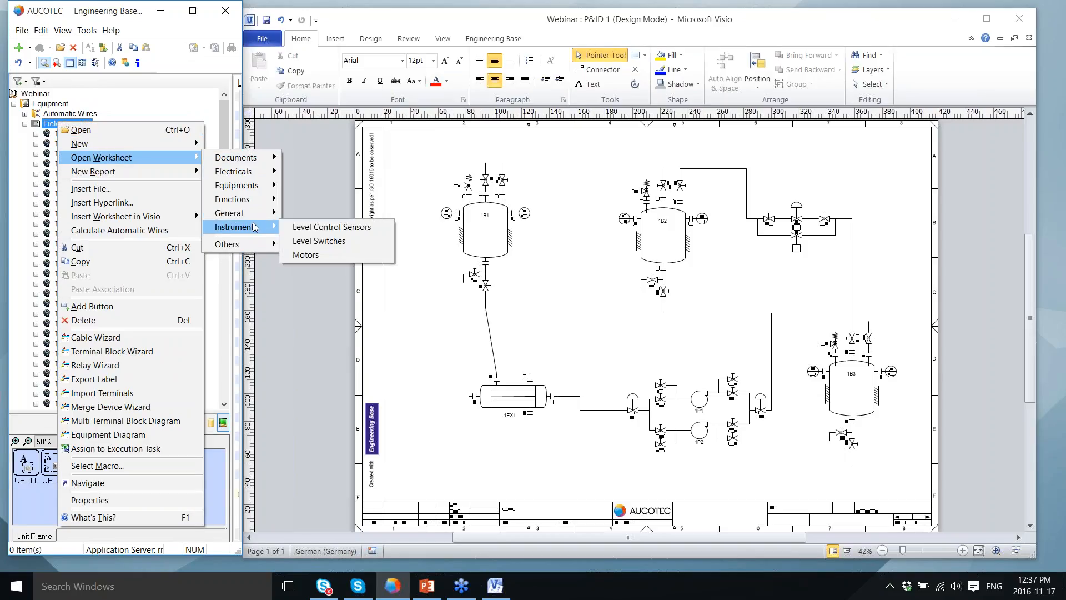
left_click(311, 240)
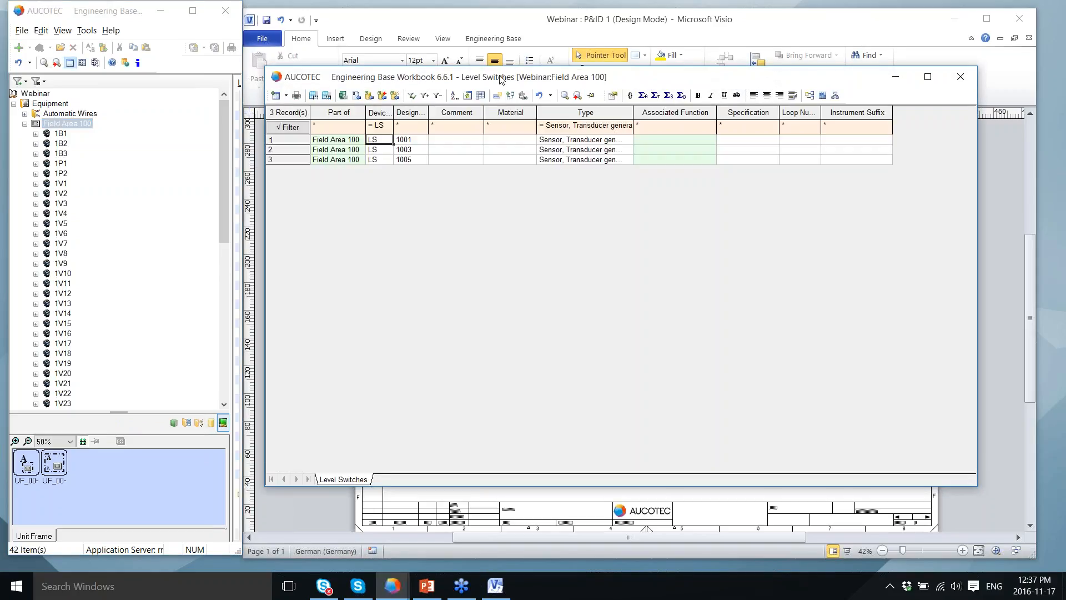
left_click_drag(501, 80, 429, 79)
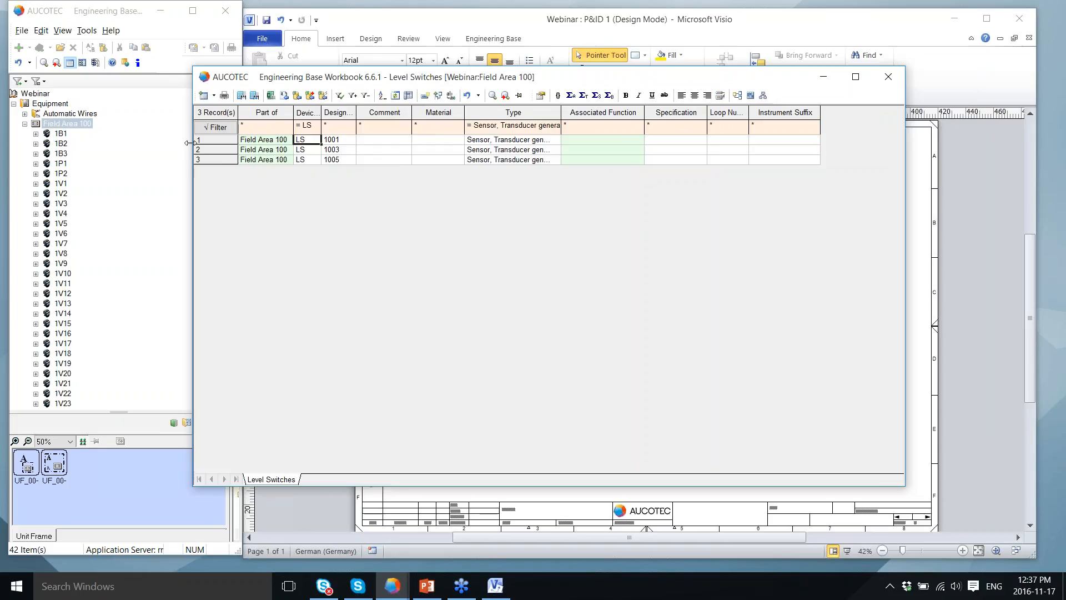
Step: Select level switch records 1001, 1005 and 1003 together
left_click(195, 142)
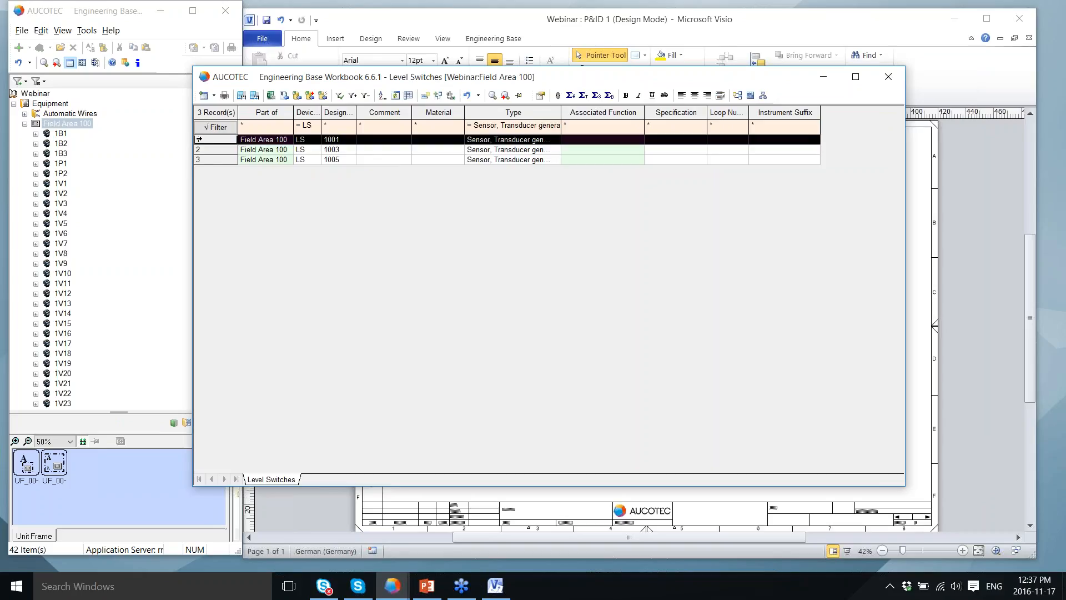
left_click(200, 161, "ctrl")
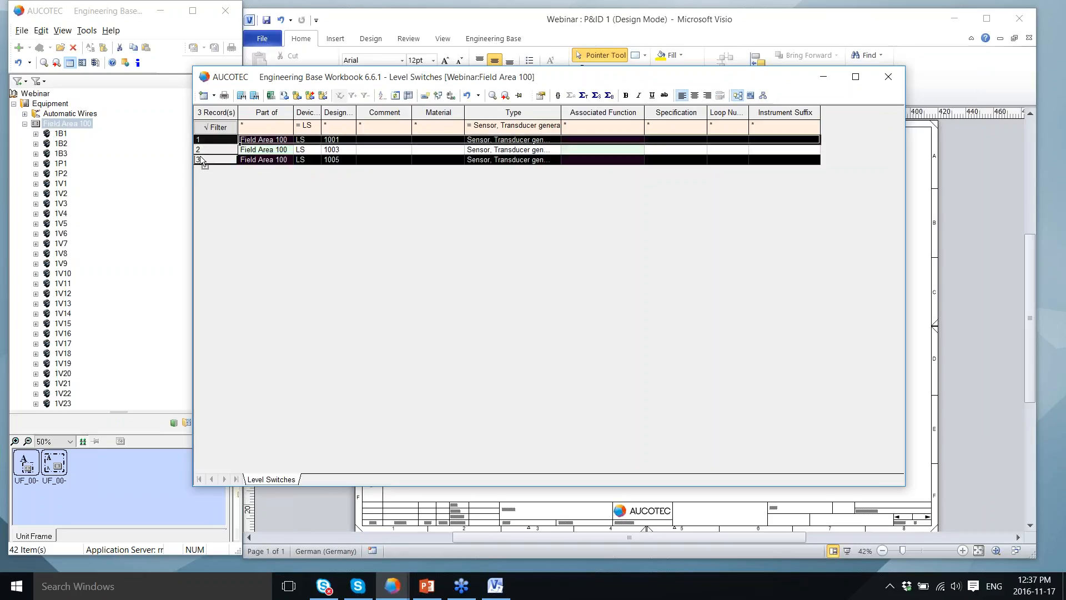
left_click(200, 149, "ctrl")
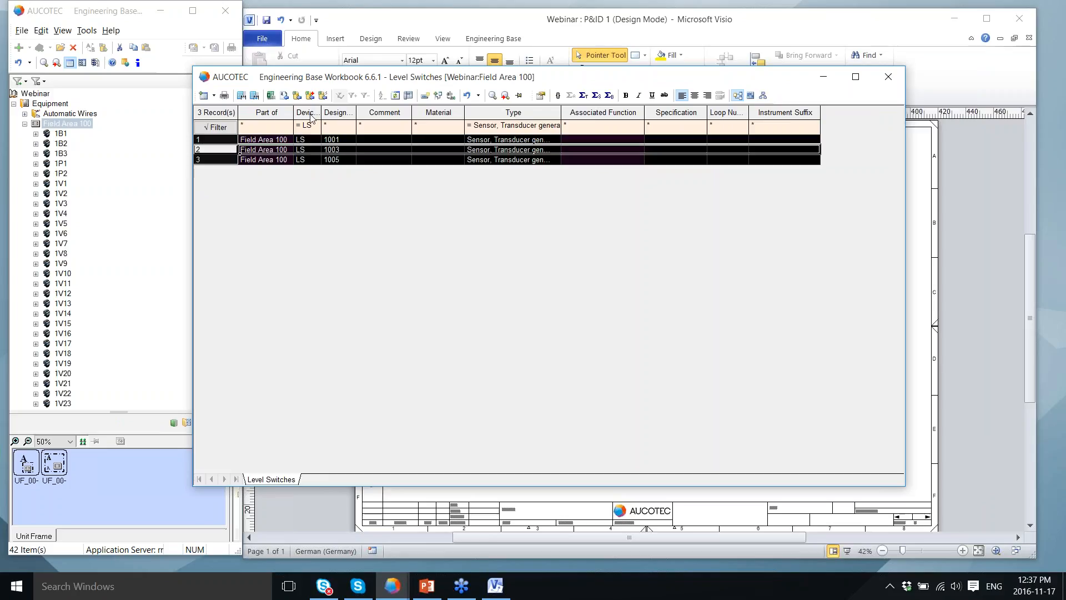
Step: Run the Create_Tag_Function macro on the three selected level switches
right_click(203, 148)
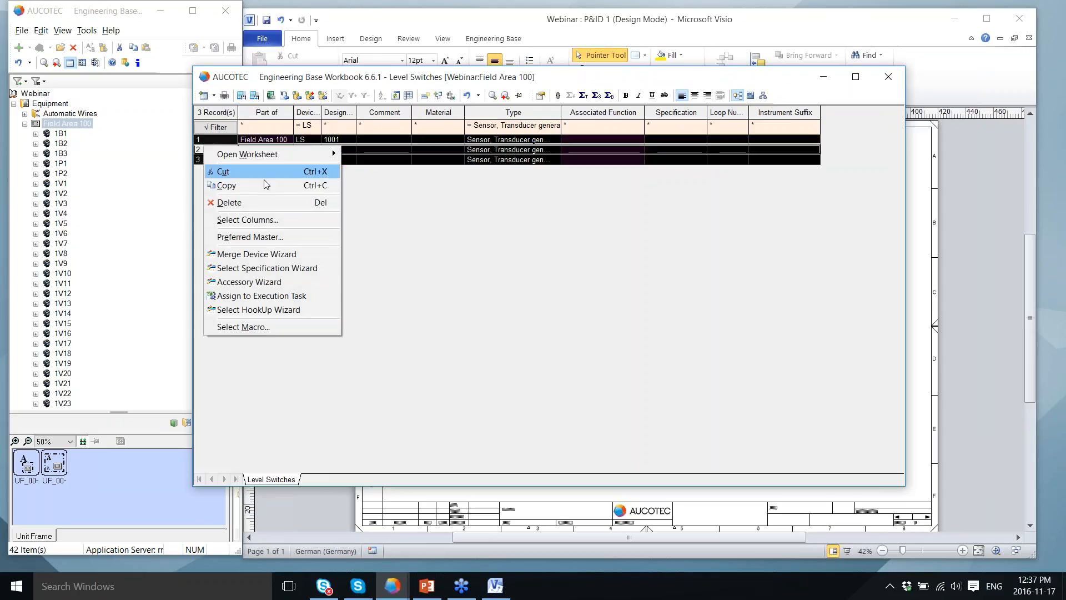
left_click(250, 327)
type("cr")
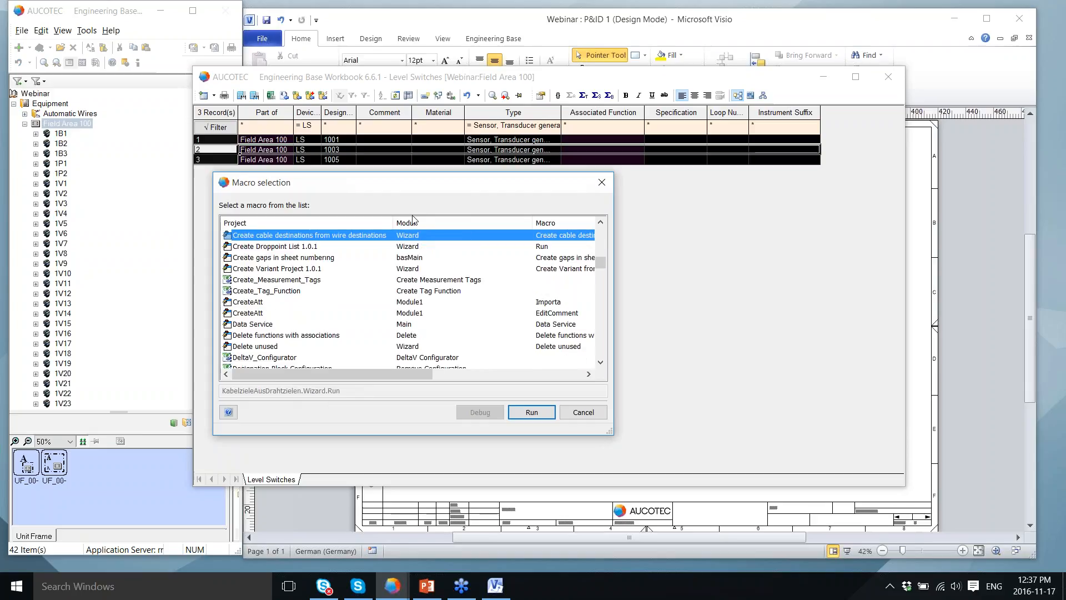
left_click(265, 292)
left_click(531, 412)
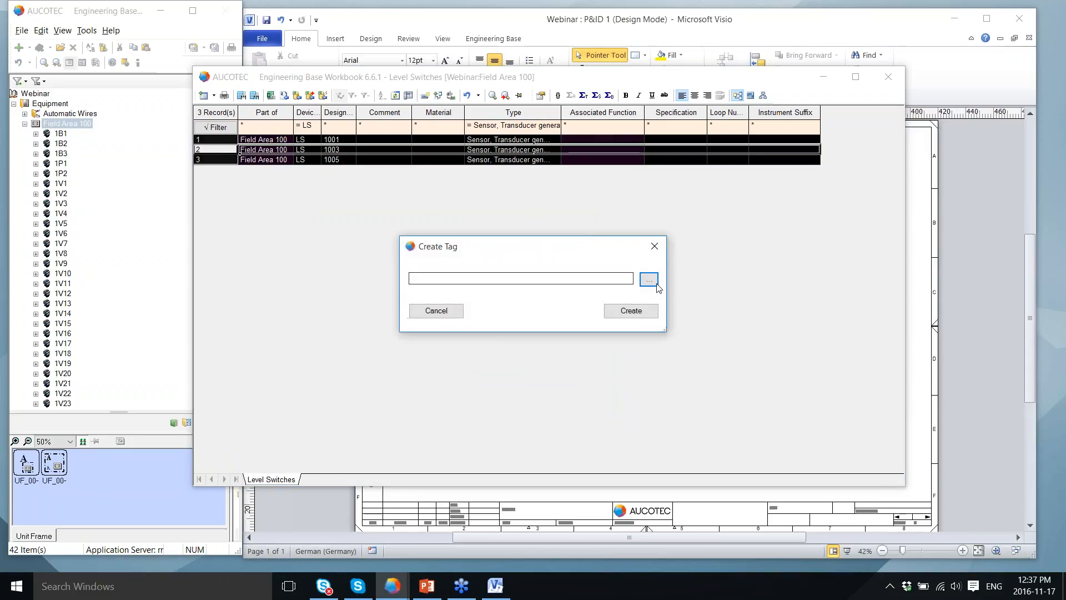
Step: Create Plant-type function WS001 under Plant 100 and set it as the tags' parent
left_click(649, 279)
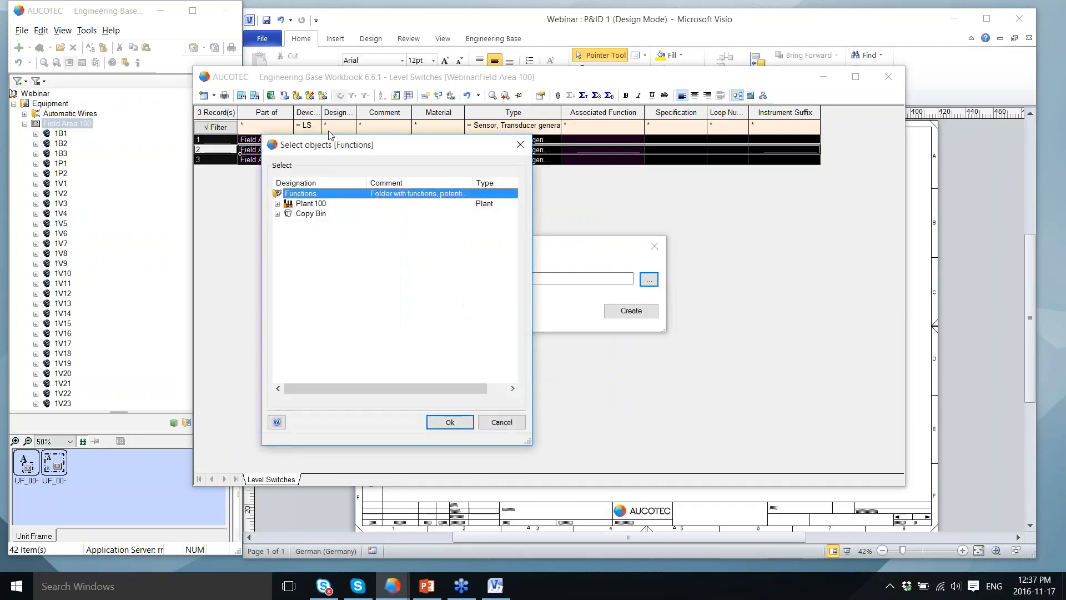
left_click(292, 204)
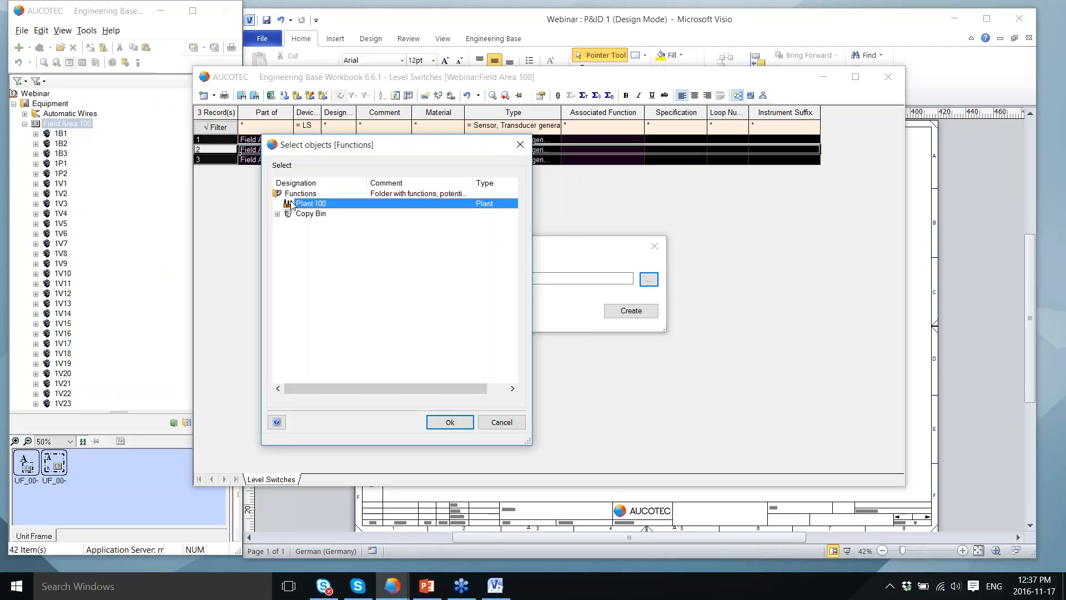
right_click(292, 204)
left_click(482, 297)
type("WS001")
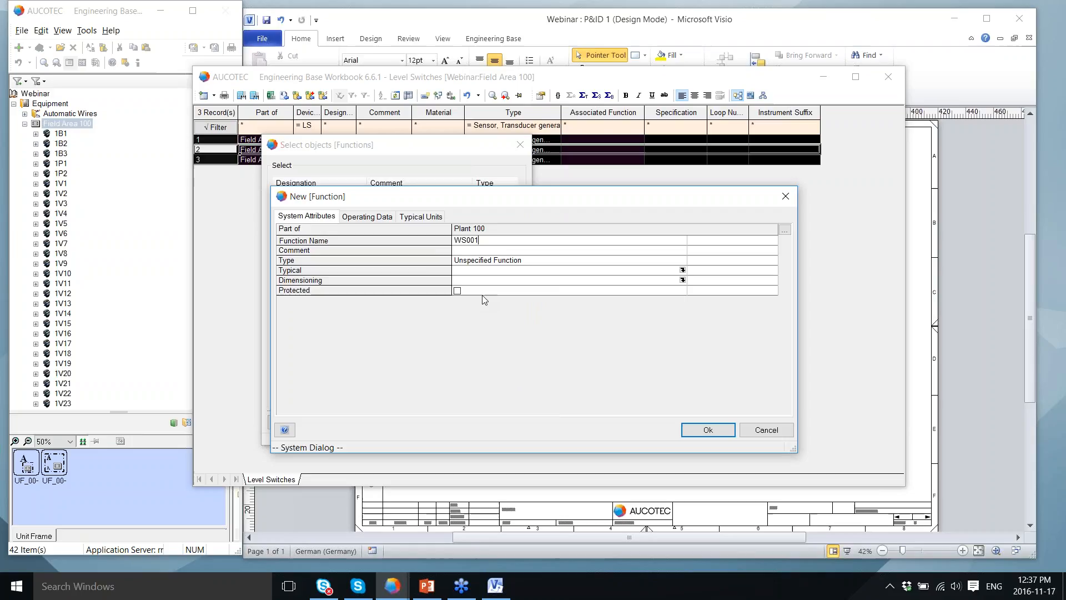
left_click(657, 261)
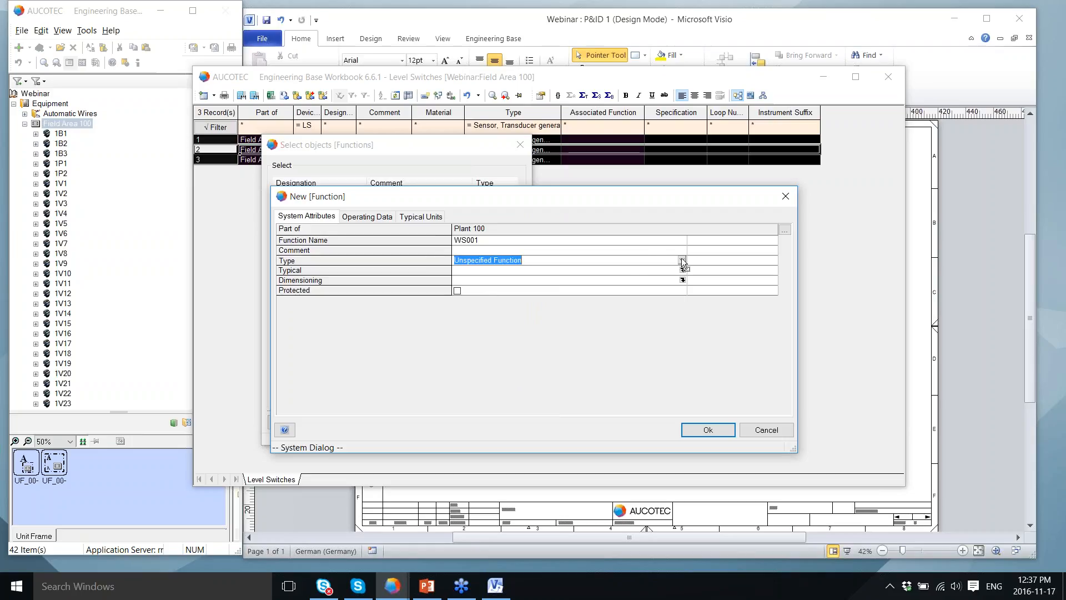
left_click(682, 260)
scroll(683, 283, "up", 3)
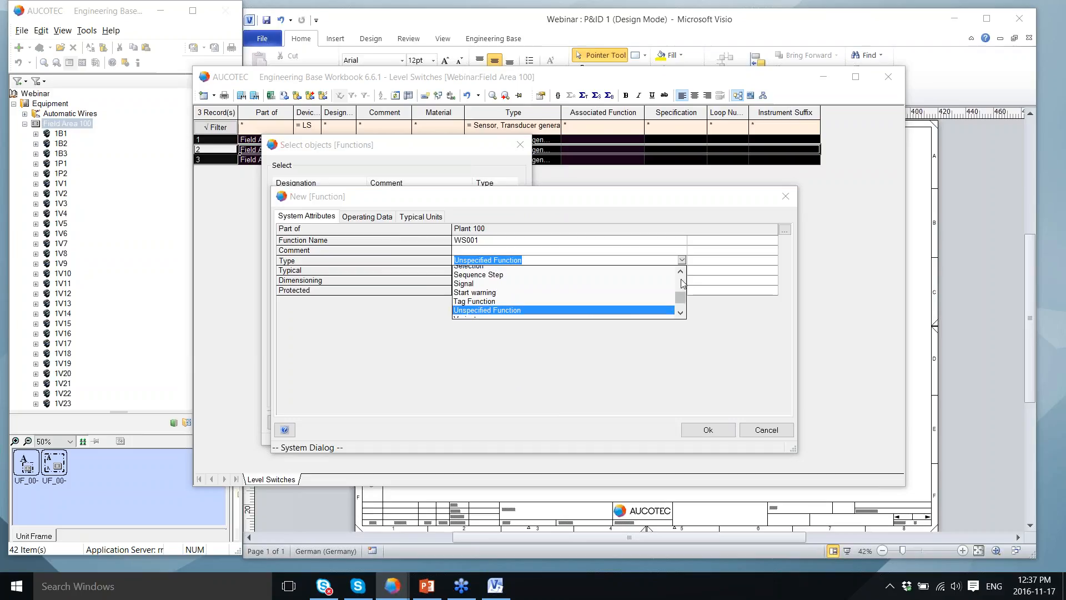
scroll(682, 281, "up", 5)
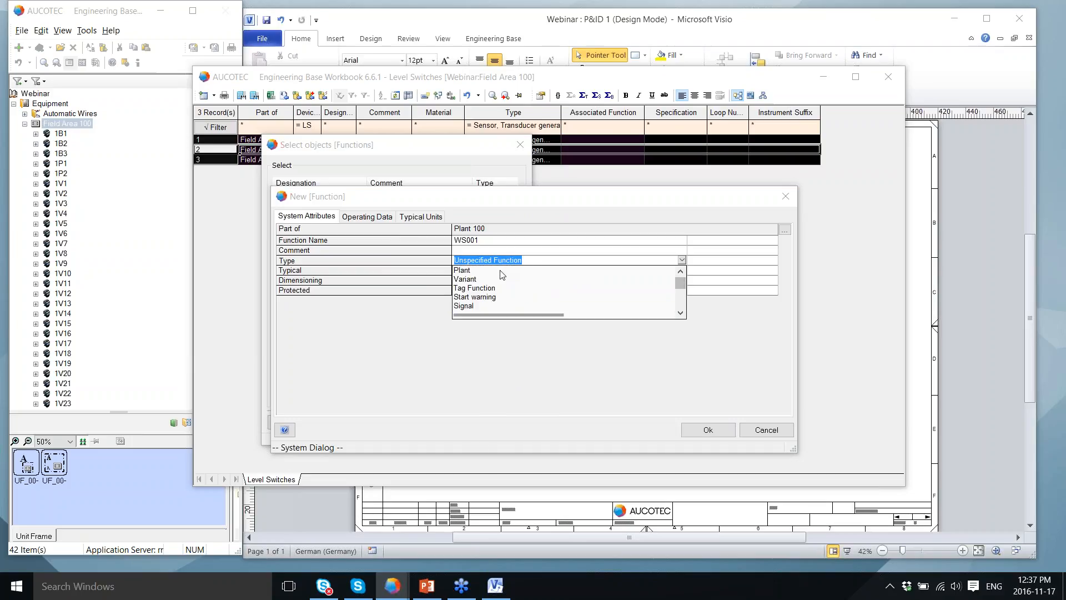
left_click(499, 271)
left_click(708, 430)
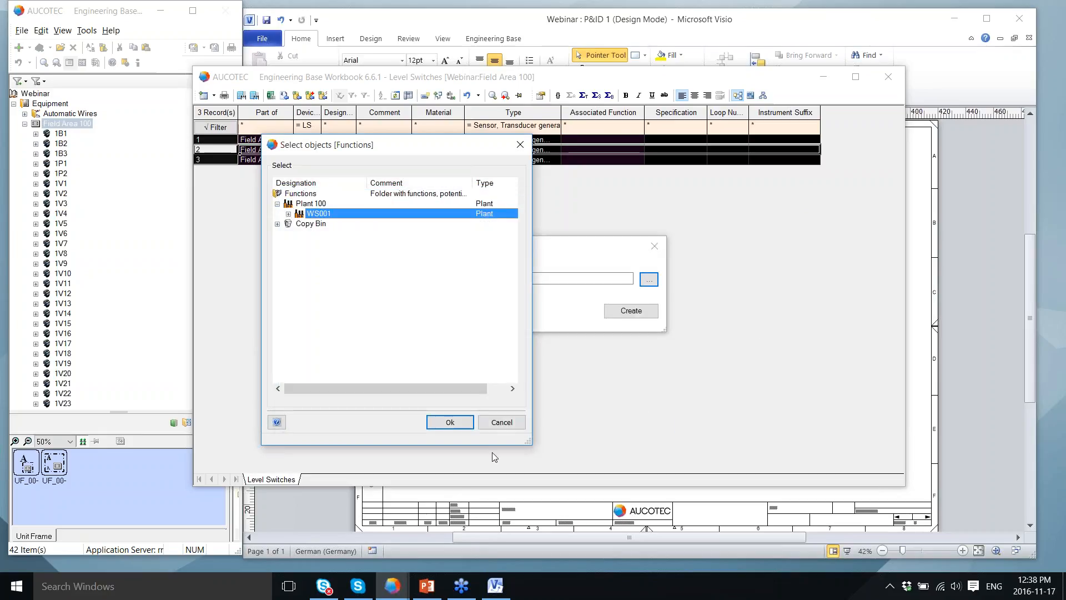
left_click(450, 422)
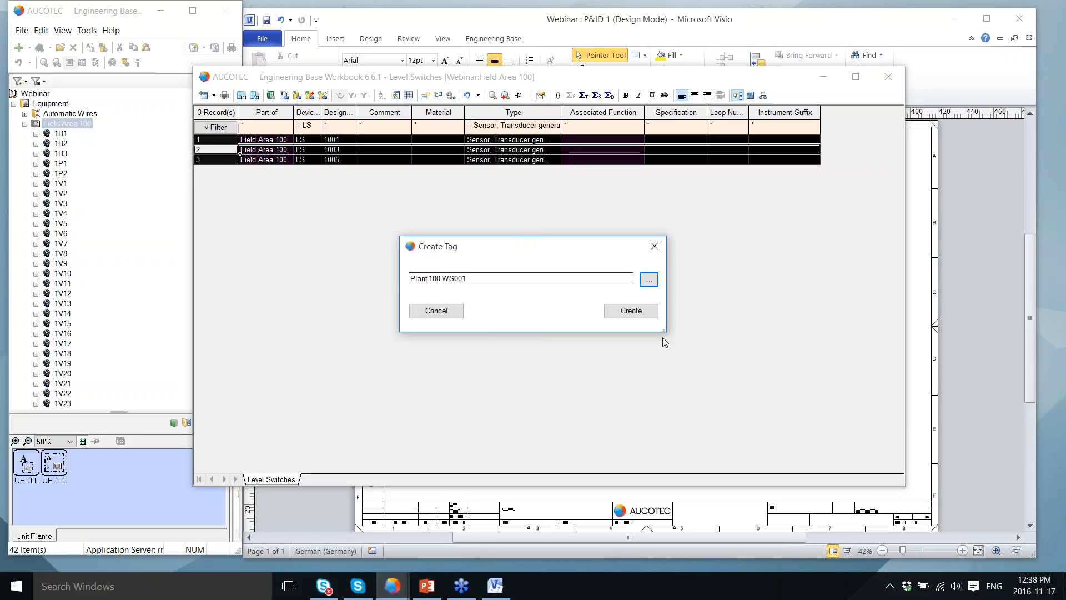
left_click(633, 312)
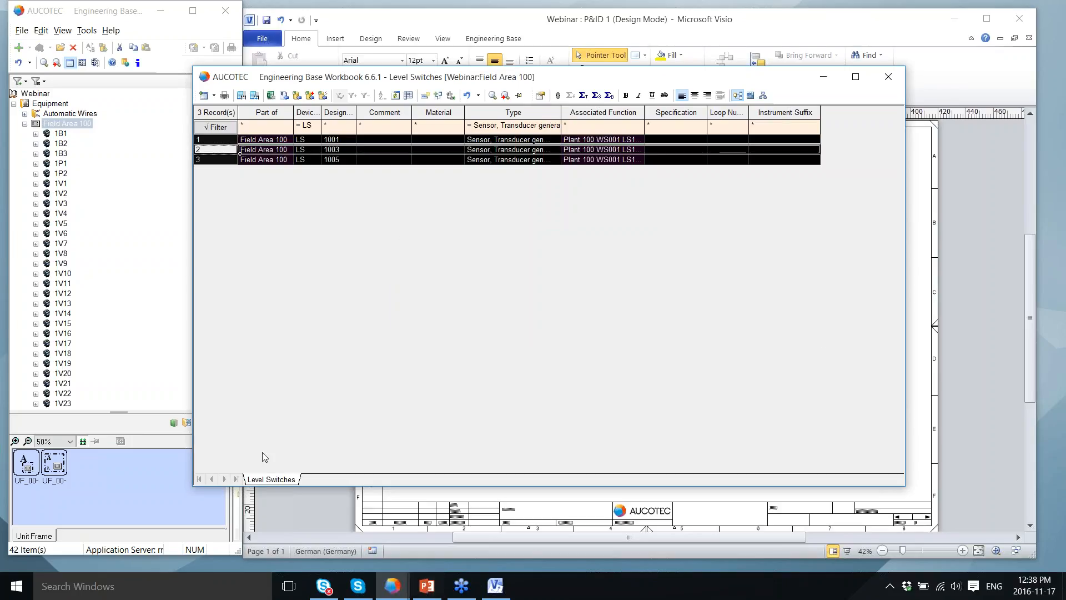
Step: Close the Level Switches worksheet and expand WS001 to show LS1001, LS1003 and LS1005
left_click(887, 77)
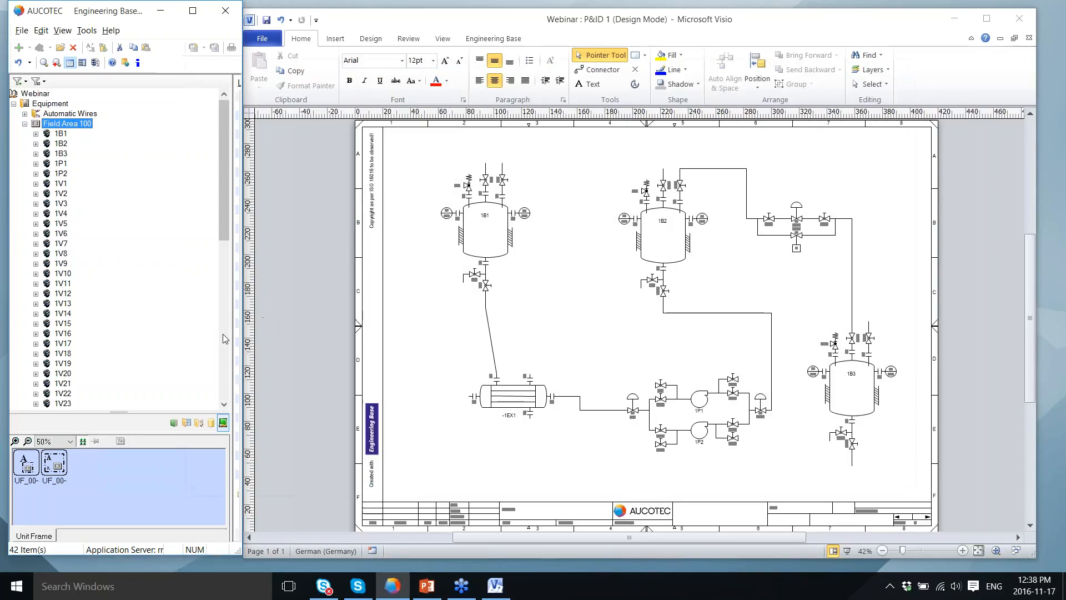
scroll(25, 297, "down", 10)
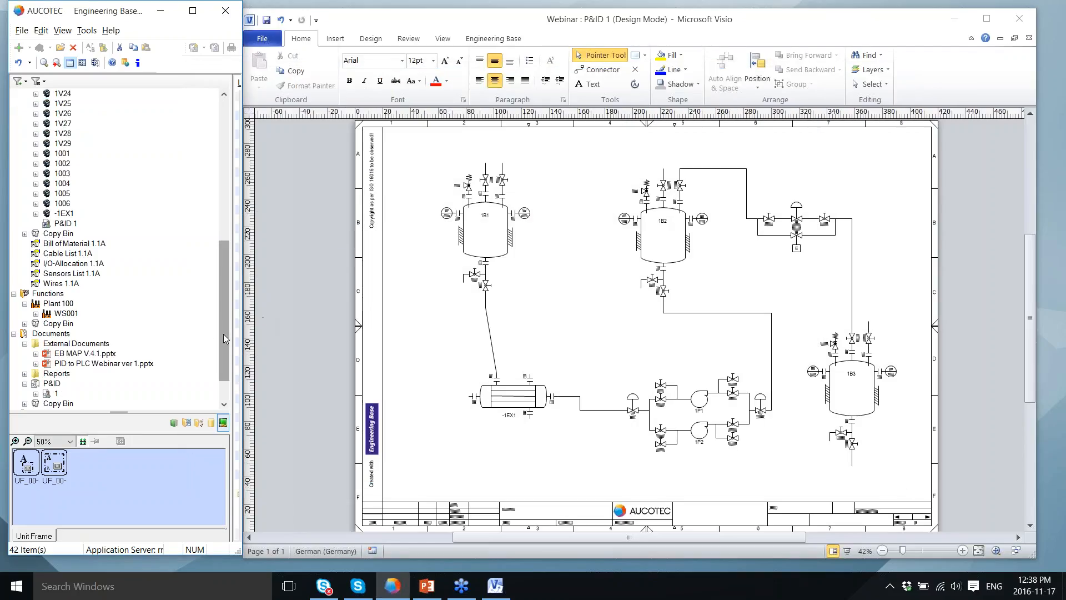
left_click(36, 314)
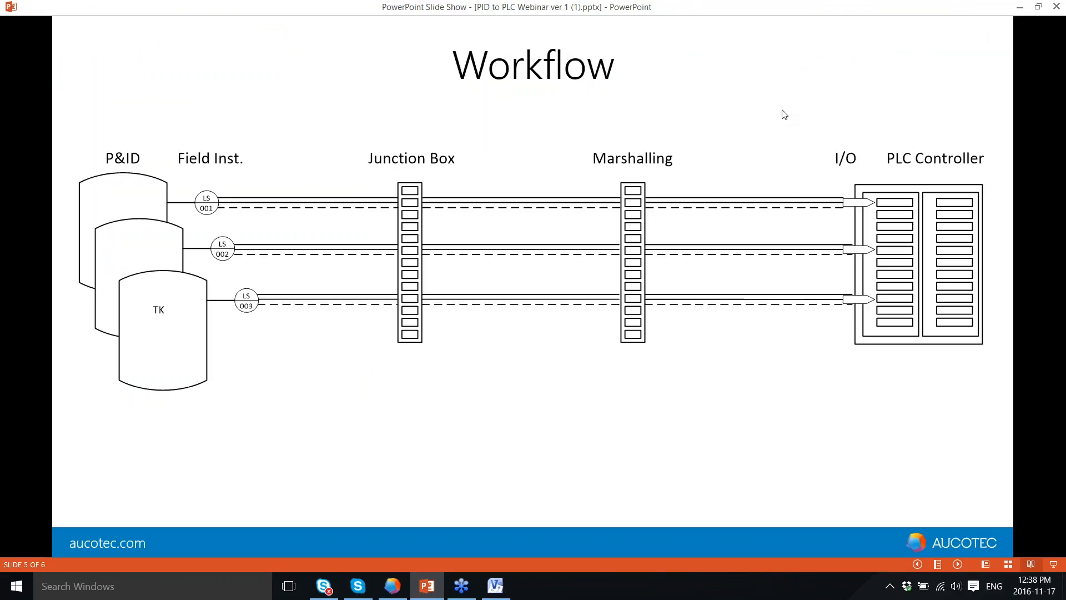
left_click(1021, 7)
left_click(47, 323)
Step: Expand tags LS1003 and LS1005, then open the Typical Manager for WS001
left_click(46, 344)
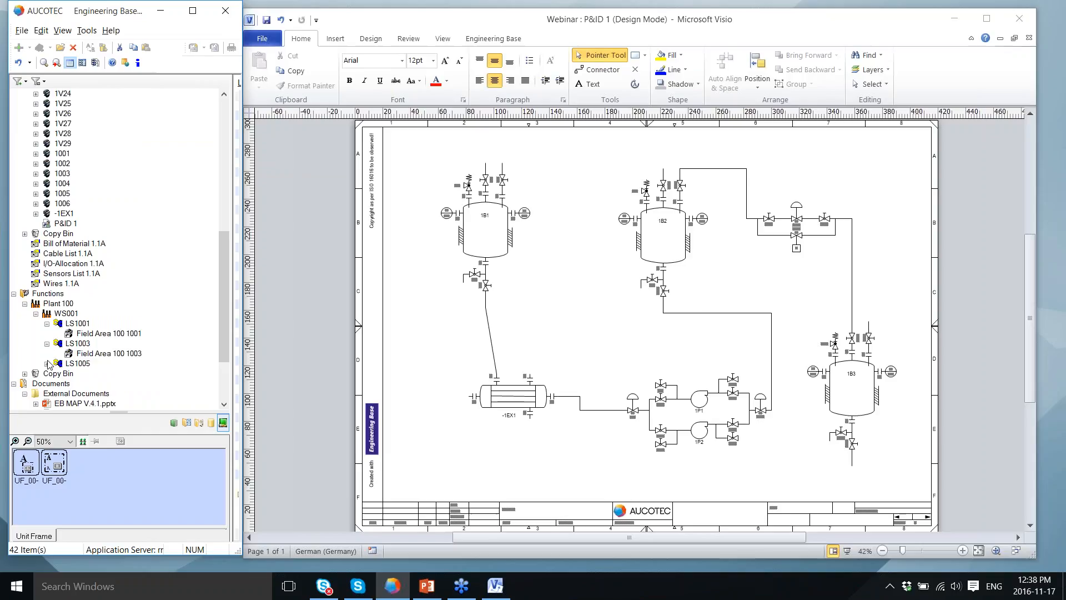
left_click(47, 363)
left_click(67, 314)
right_click(64, 315)
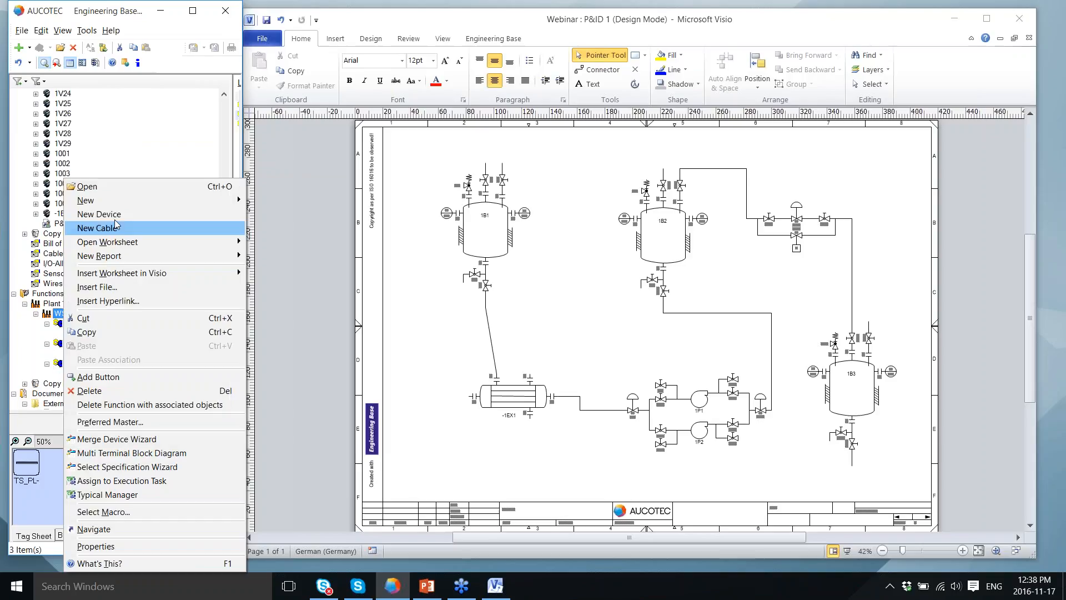
left_click(117, 495)
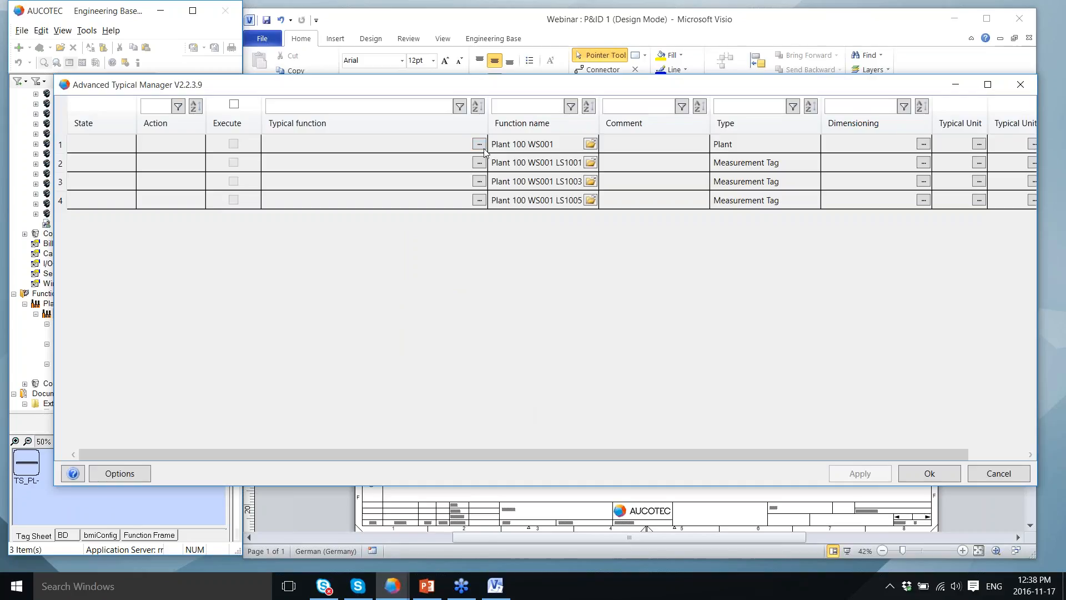
Step: Choose the INFRASTRUCTURE > JB MC > Siemens typical for Plant 100 WS001
left_click(479, 144)
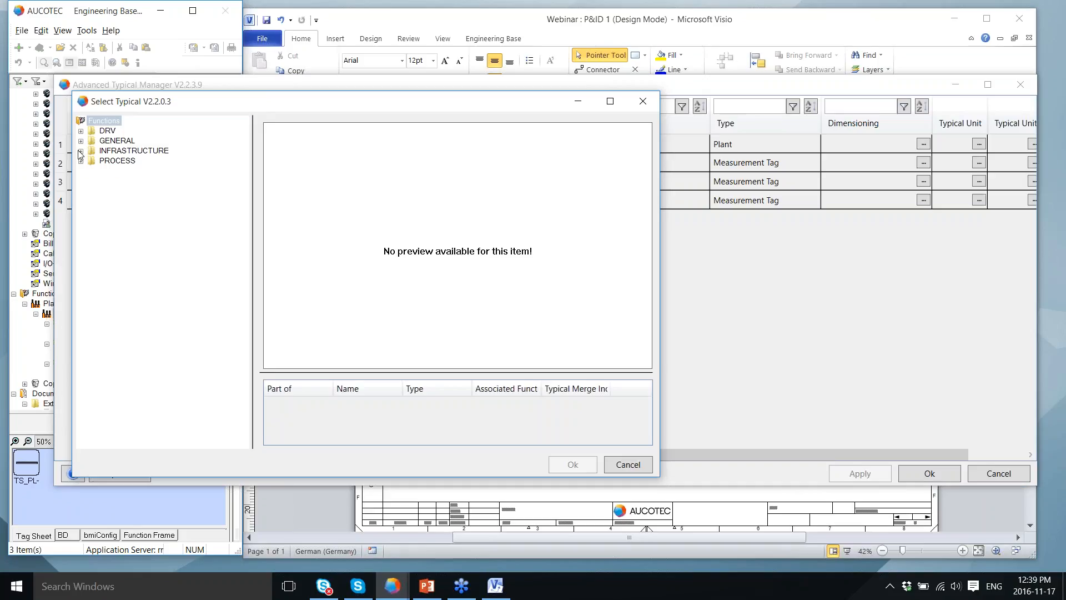
left_click(81, 151)
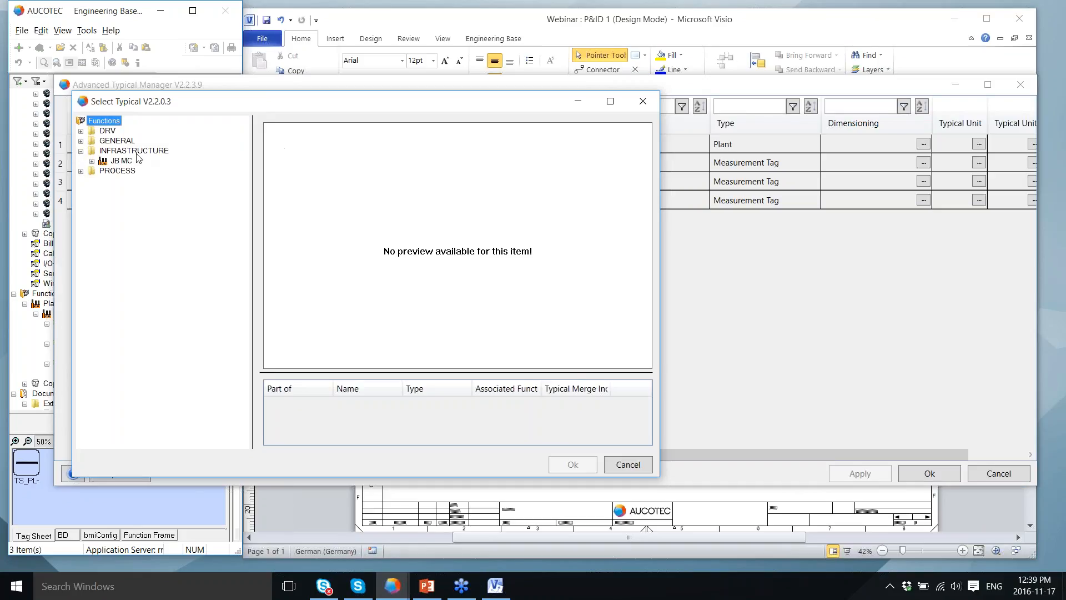
left_click(93, 161)
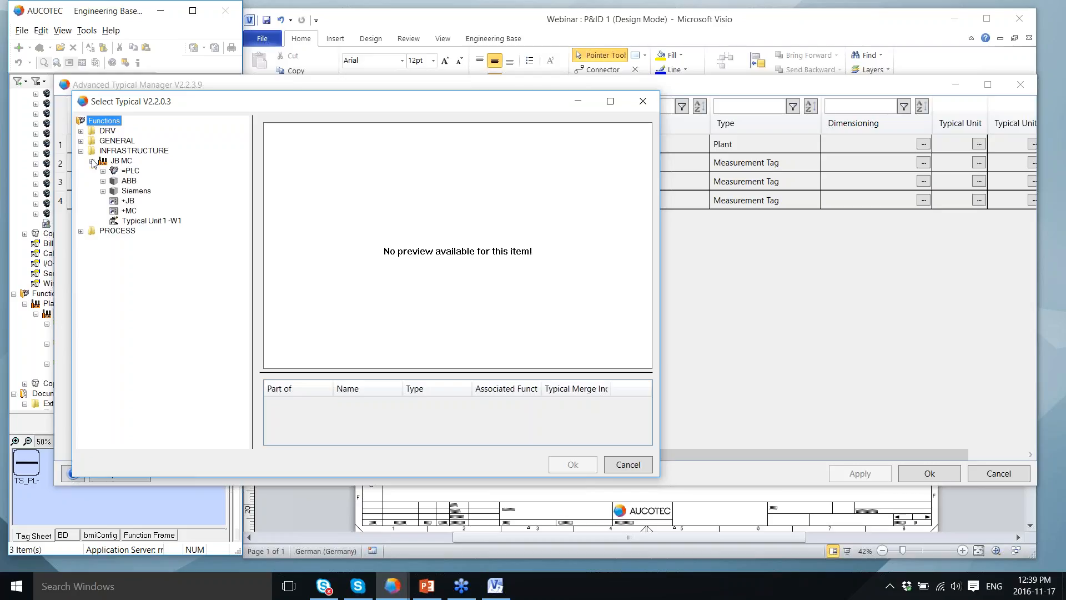
left_click(131, 191)
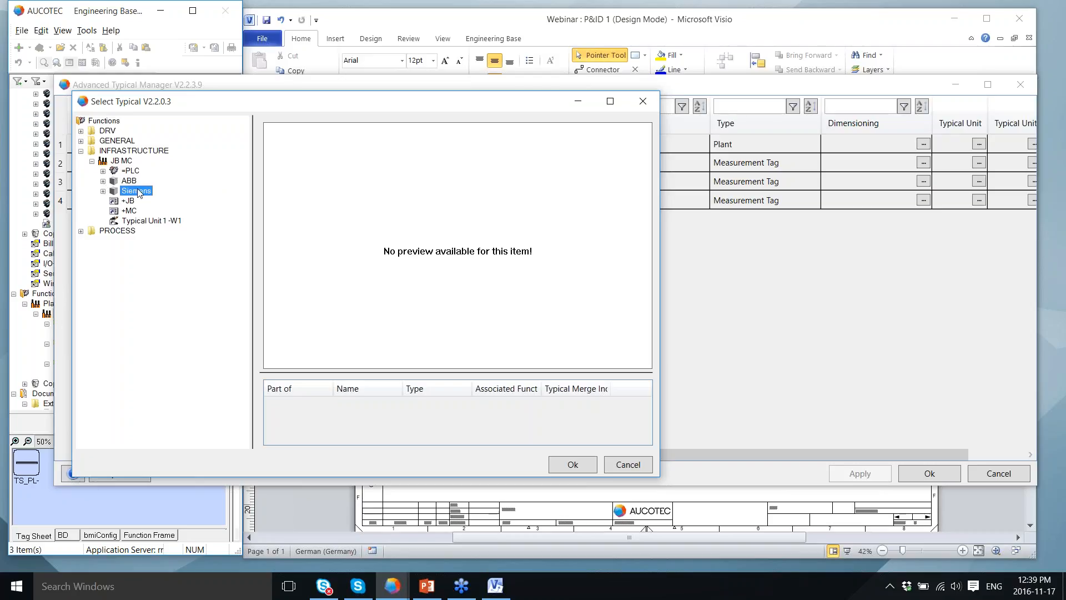
left_click(573, 465)
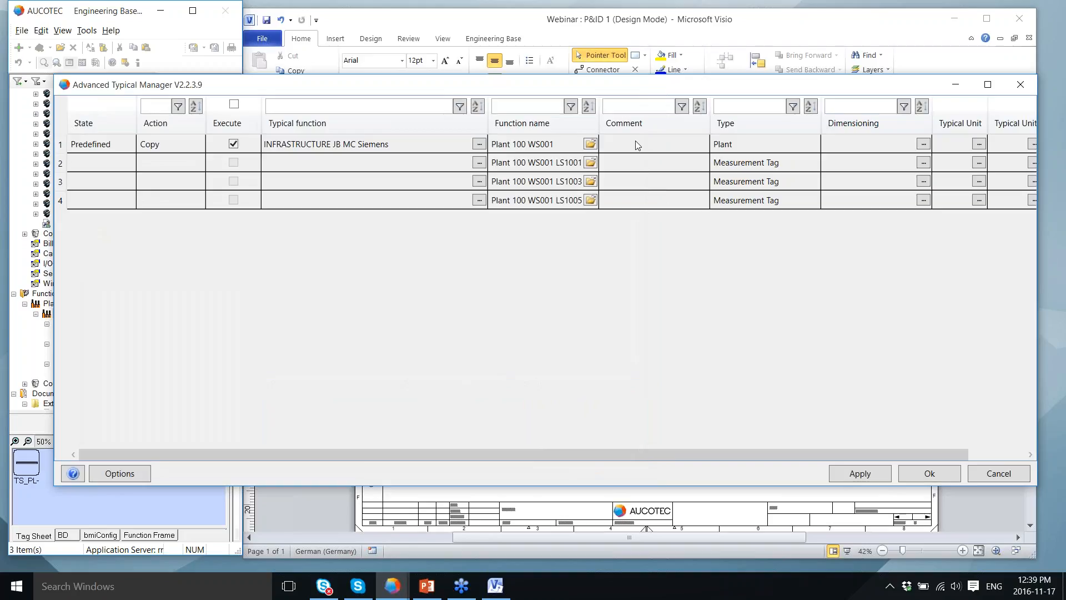
Step: Set the typical unit to Field Area 100, apply the copy, and close the manager
left_click(979, 145)
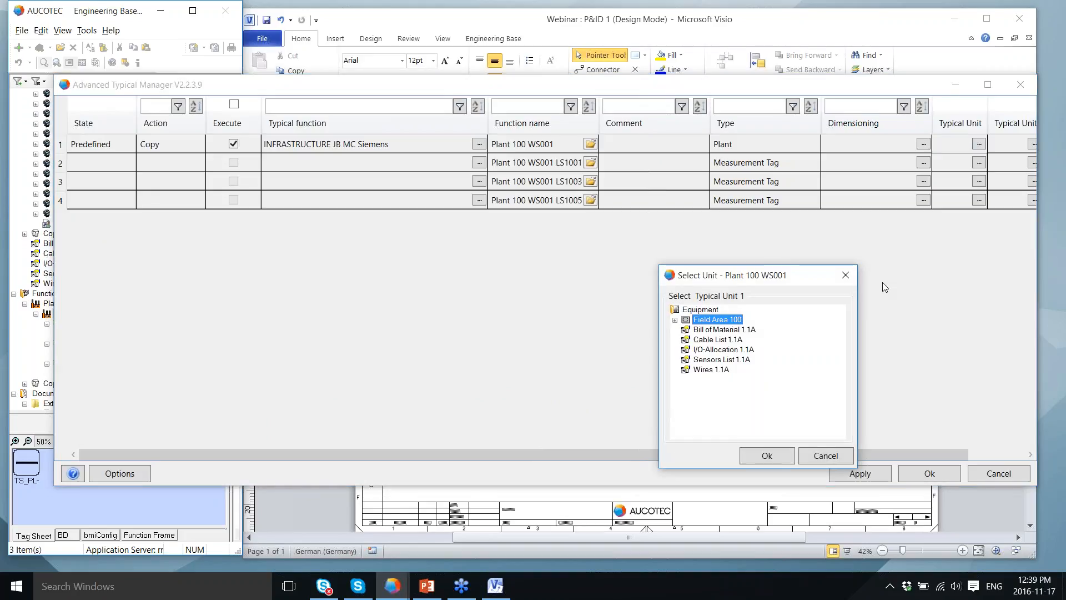
left_click(765, 455)
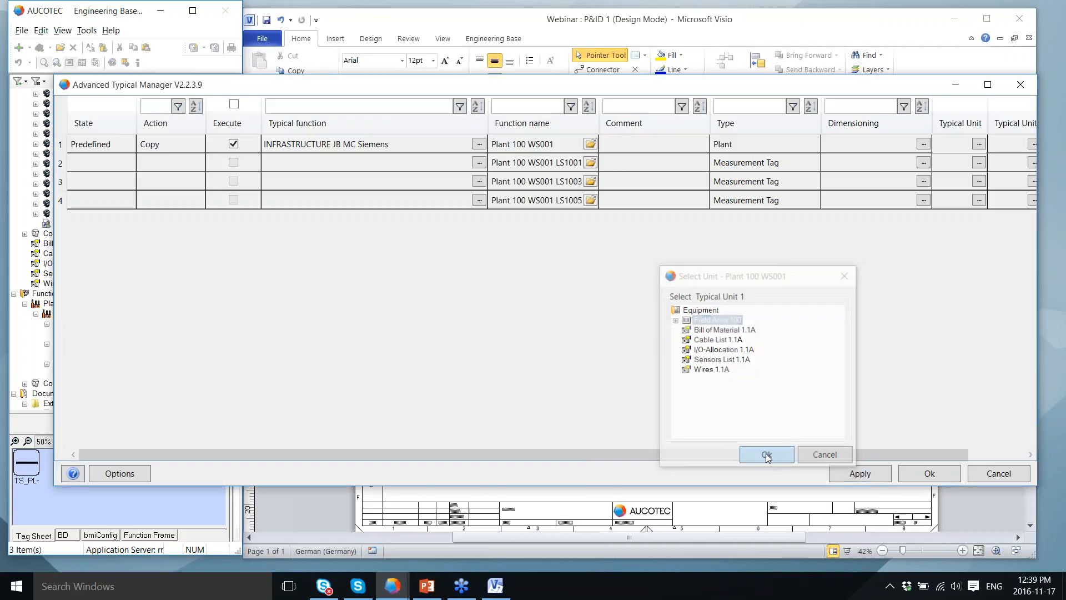
left_click(859, 473)
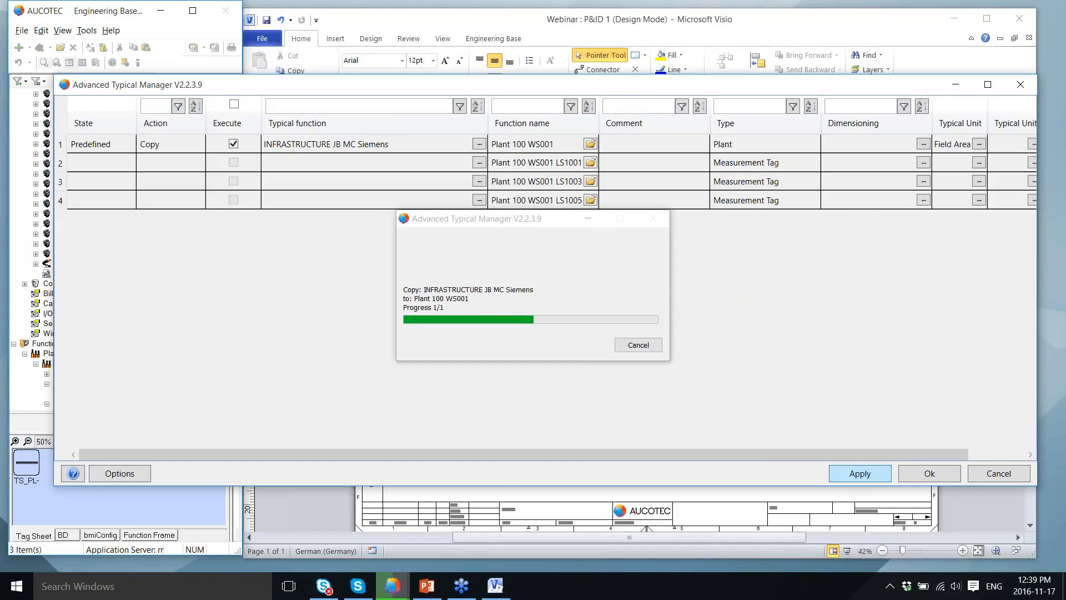
left_click(942, 479)
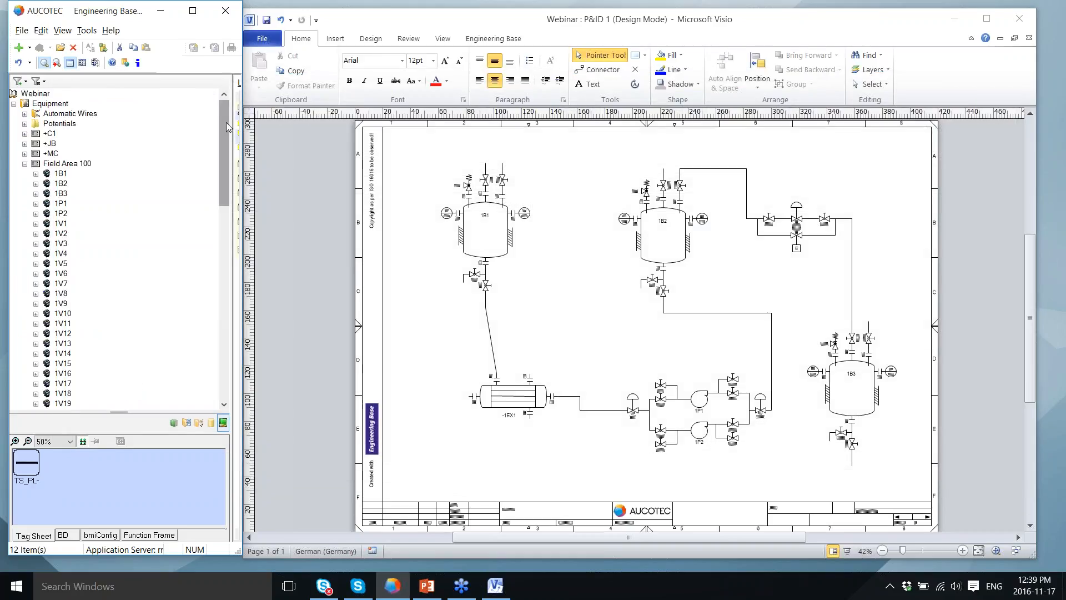
Step: Expand +C1 > Cabinet > mounting plate to reveal PLC cards -1A1 to -1A5
left_click(24, 134)
left_click(35, 144)
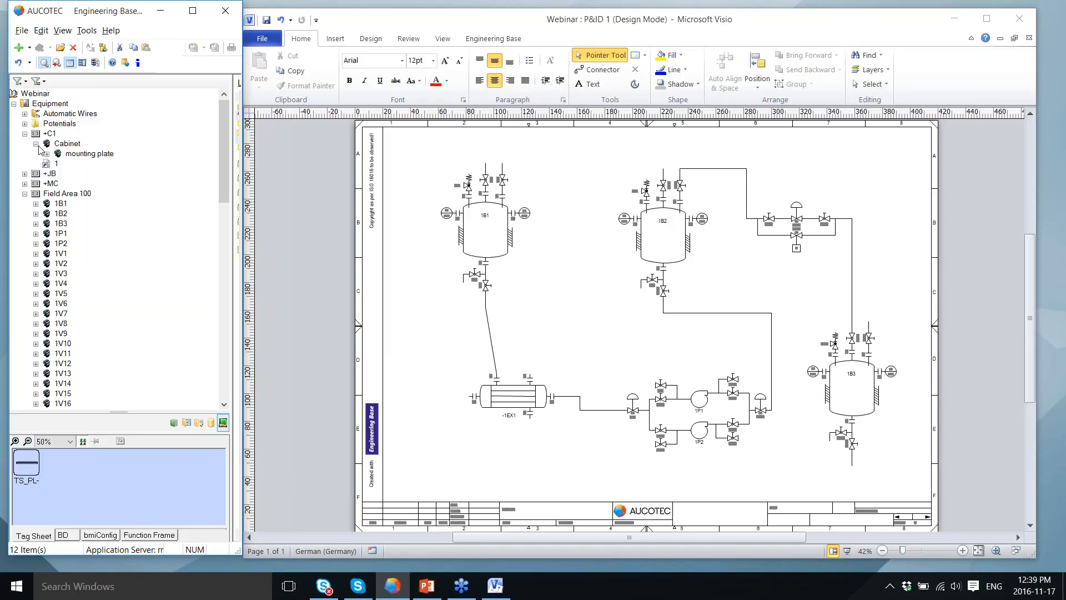
left_click(46, 154)
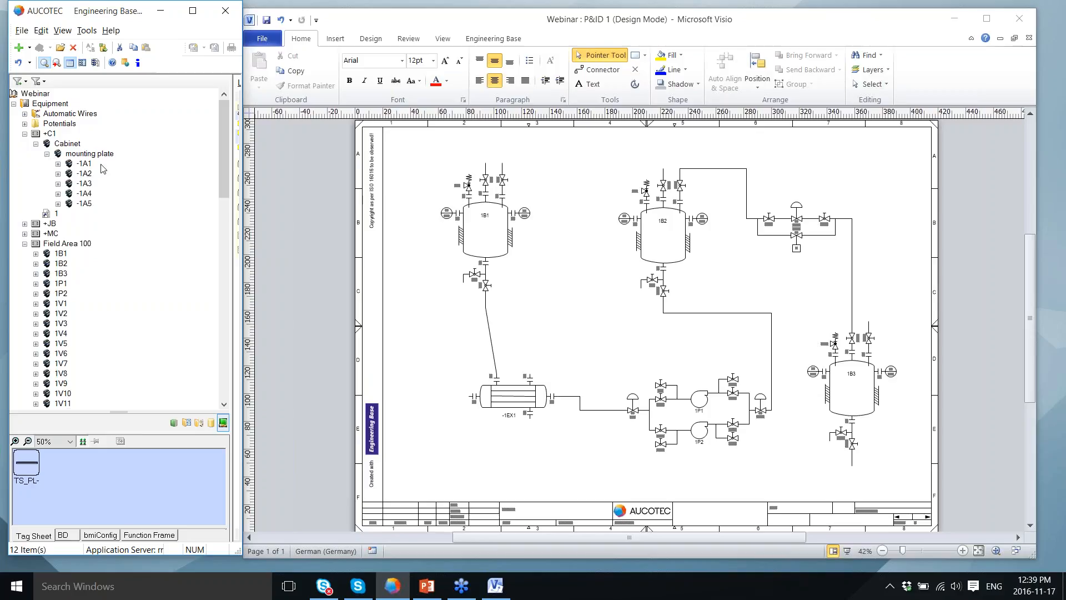
Step: Expand junction box -JB1 and marshalling strip -MC1 to show their terminals, then minimize the slide show
left_click(25, 224)
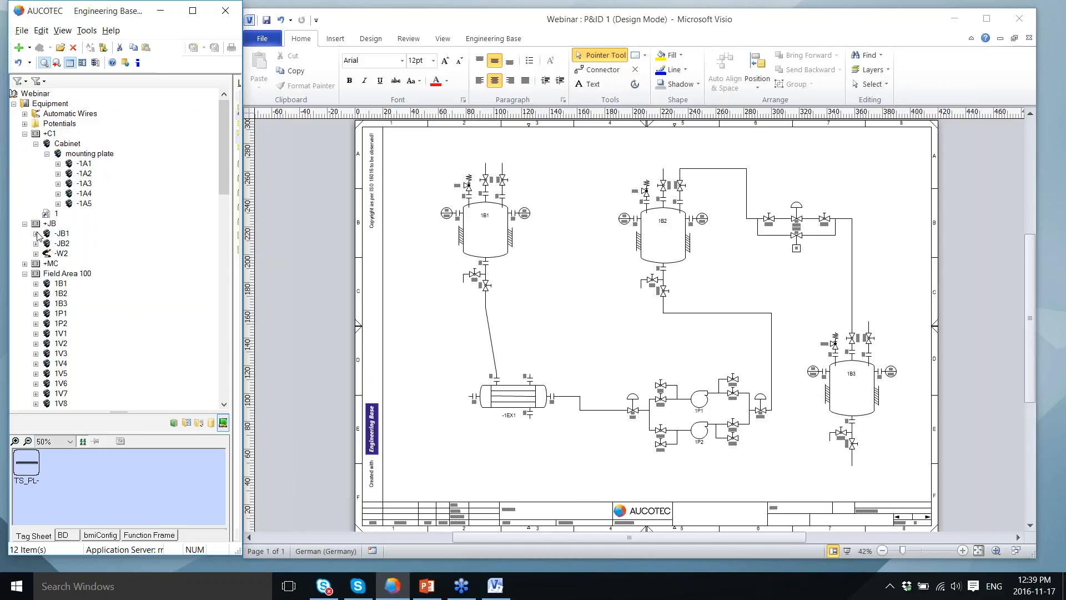
left_click(35, 234)
left_click(47, 244)
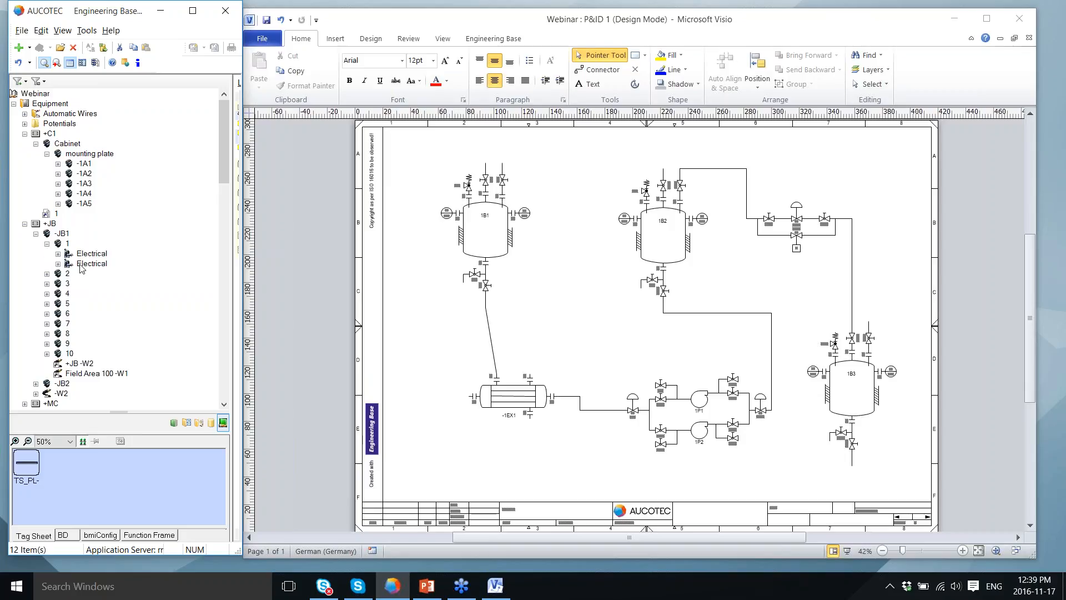
scroll(83, 365, "down", 2)
scroll(82, 364, "down", 1)
left_click(24, 343)
scroll(65, 345, "down", 1)
scroll(65, 344, "down", 1)
left_click(35, 333)
scroll(86, 308, "down", 2)
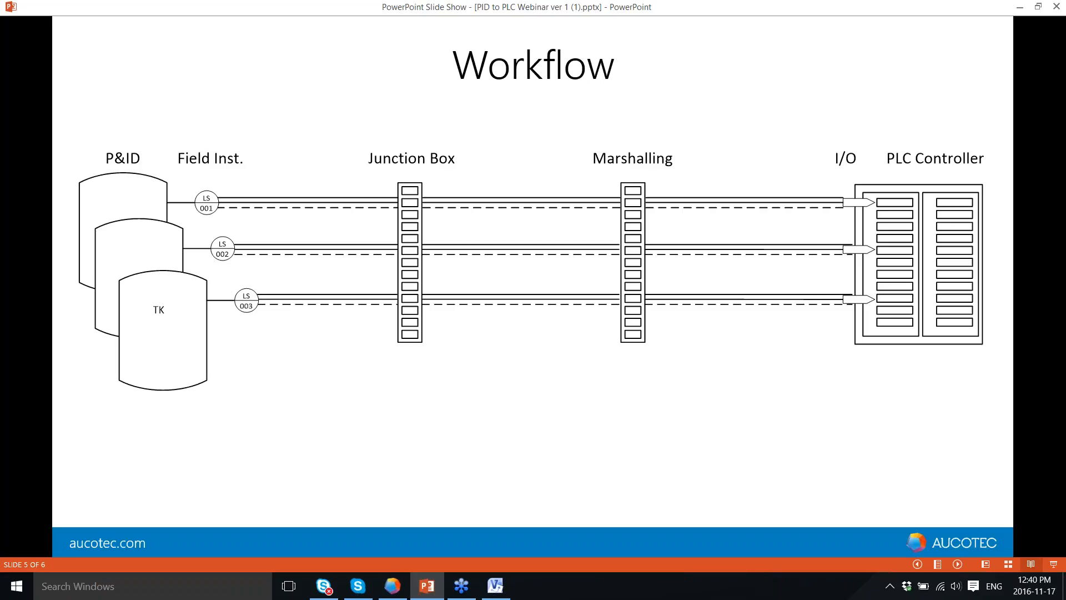
left_click(1019, 8)
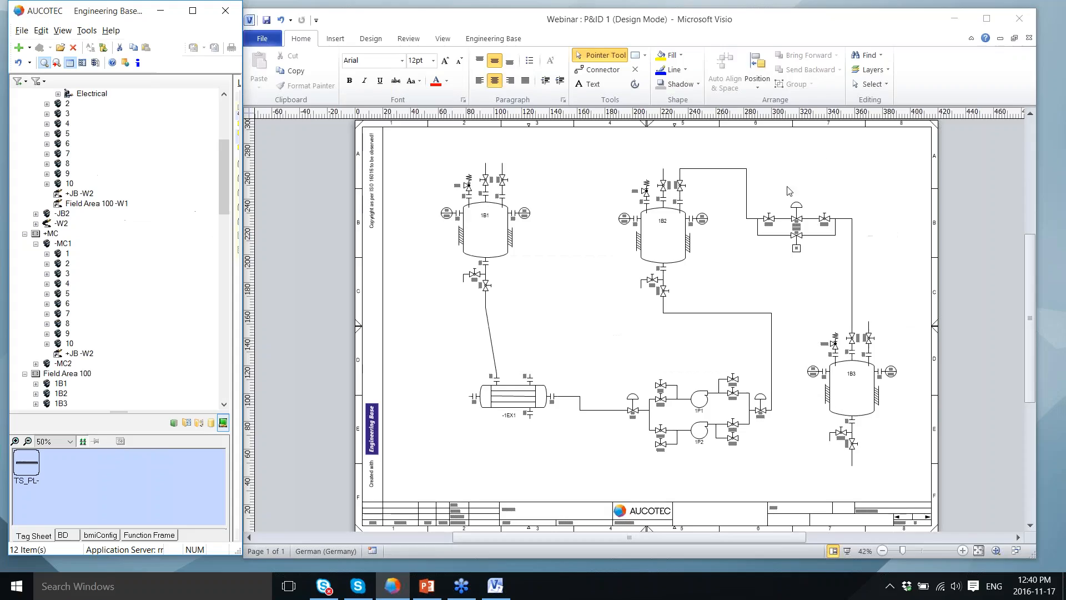
Step: Close the Visio P&ID drawing and launch Wiring Manager on cable -W1 in Field Area 100
left_click(1032, 37)
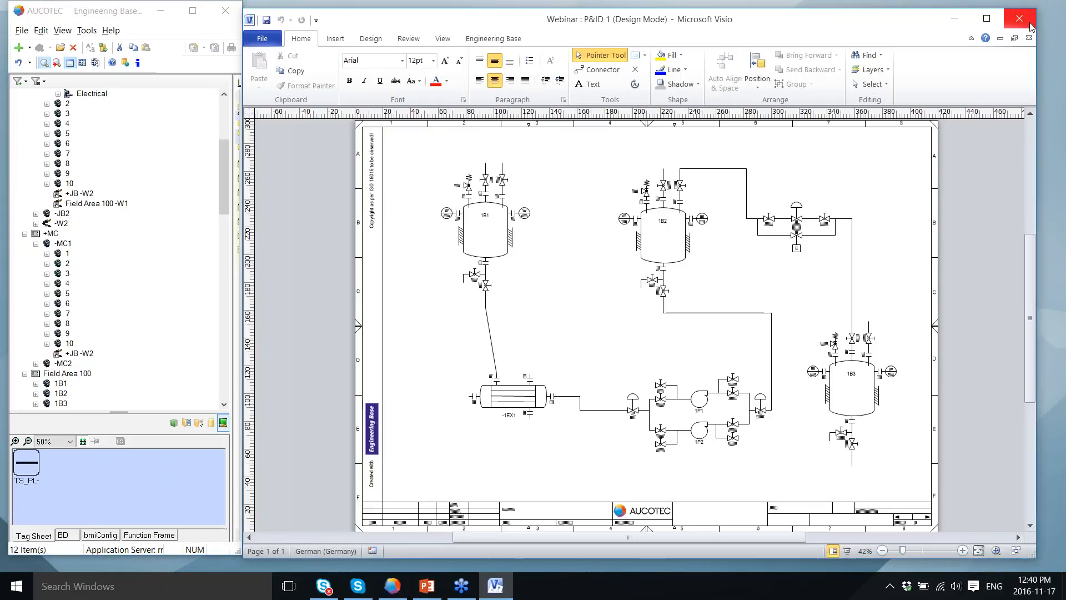
left_click(1021, 18)
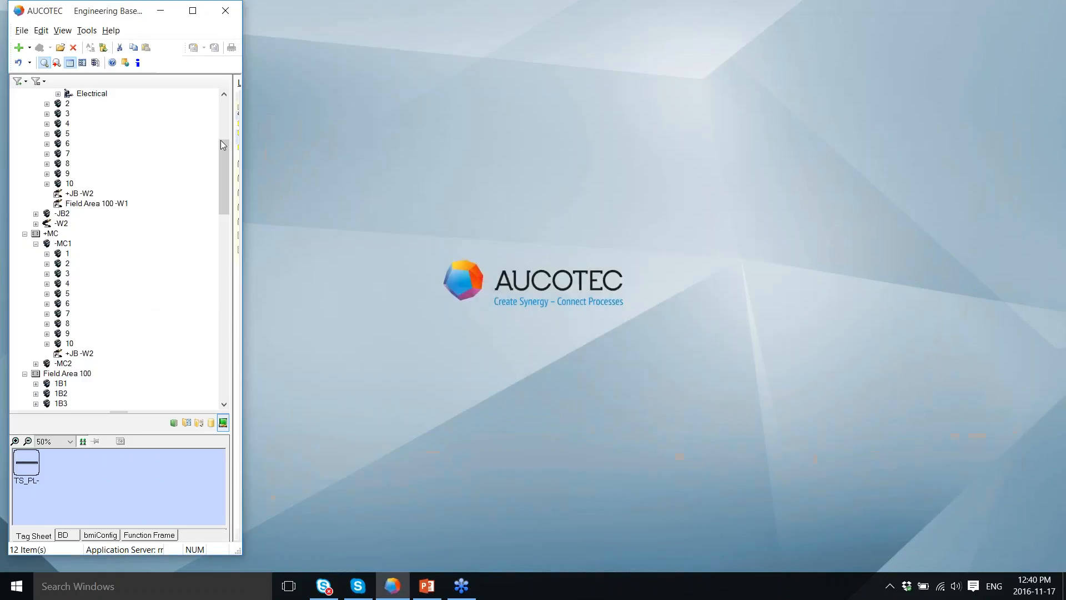
left_click_drag(219, 149, 226, 255)
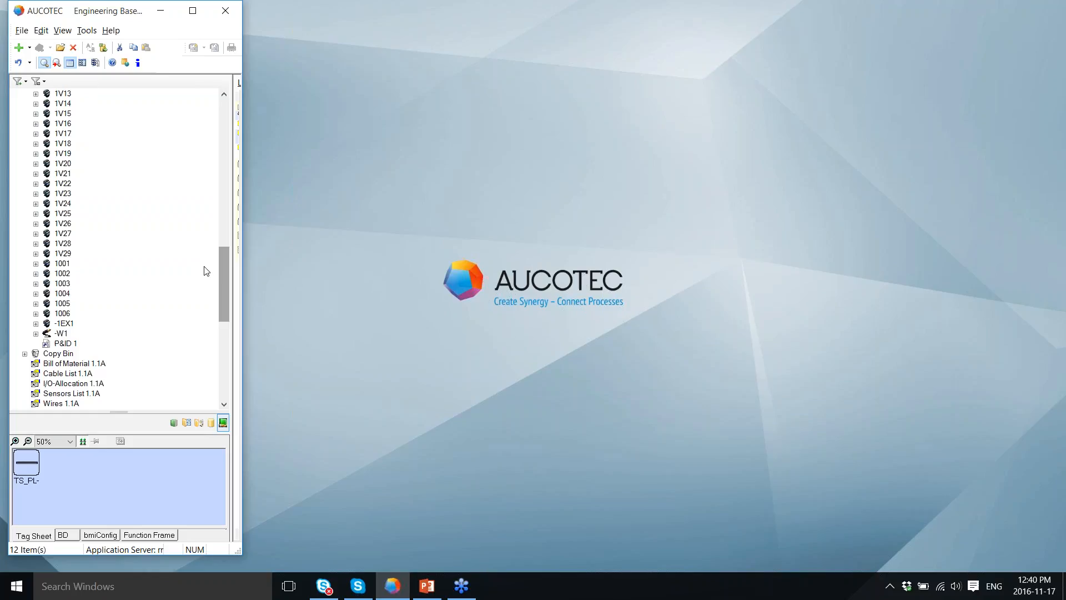
left_click(66, 335)
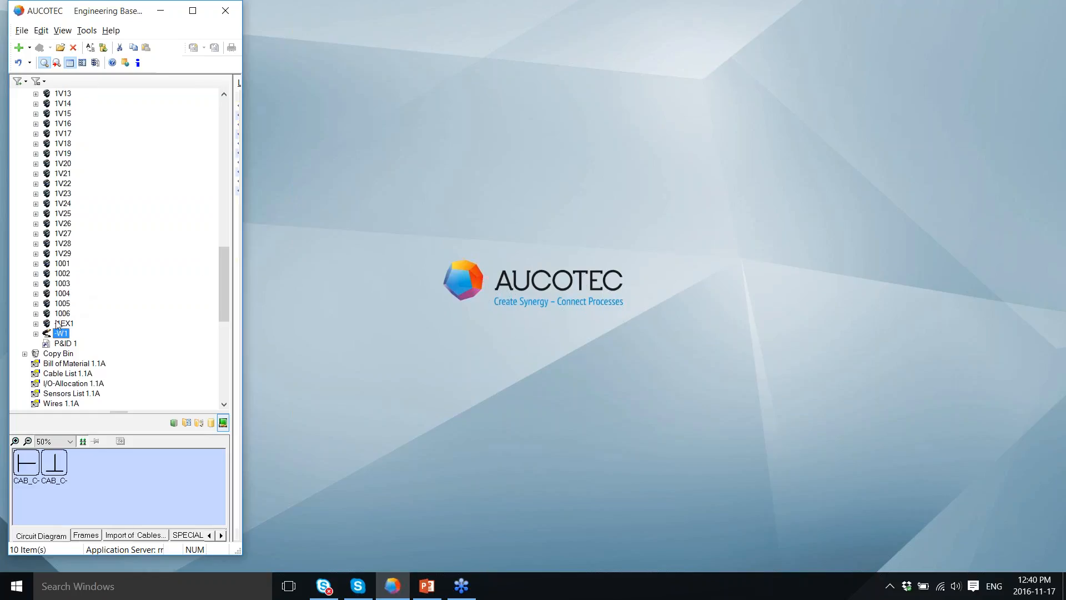
right_click(55, 334)
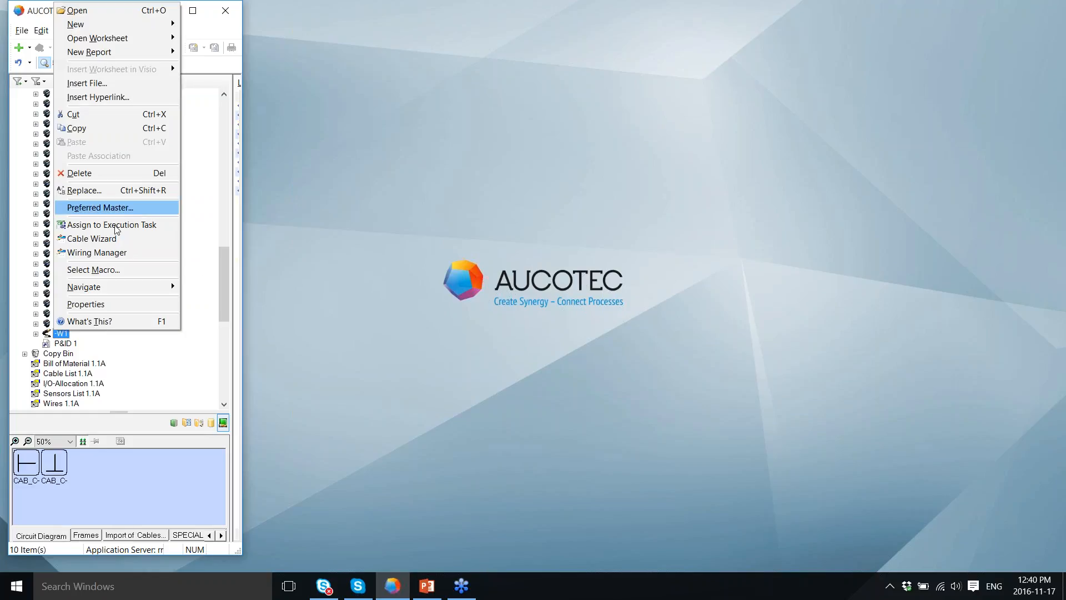
left_click(112, 253)
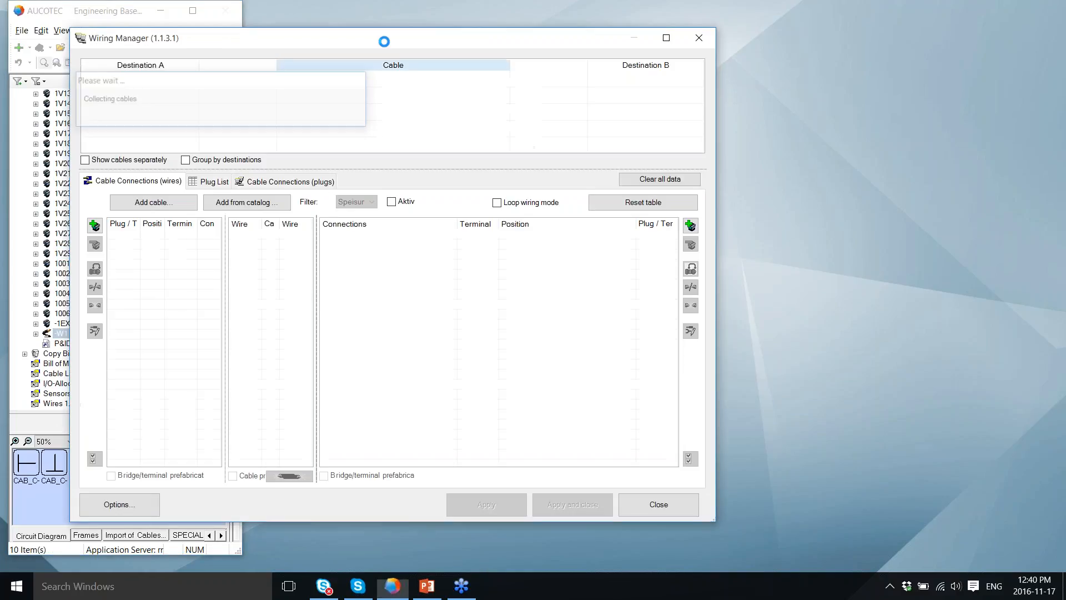
Step: Add devices 1001, 1003 and 1005 to cable -W1's Destination A side
left_click_drag(387, 44, 568, 38)
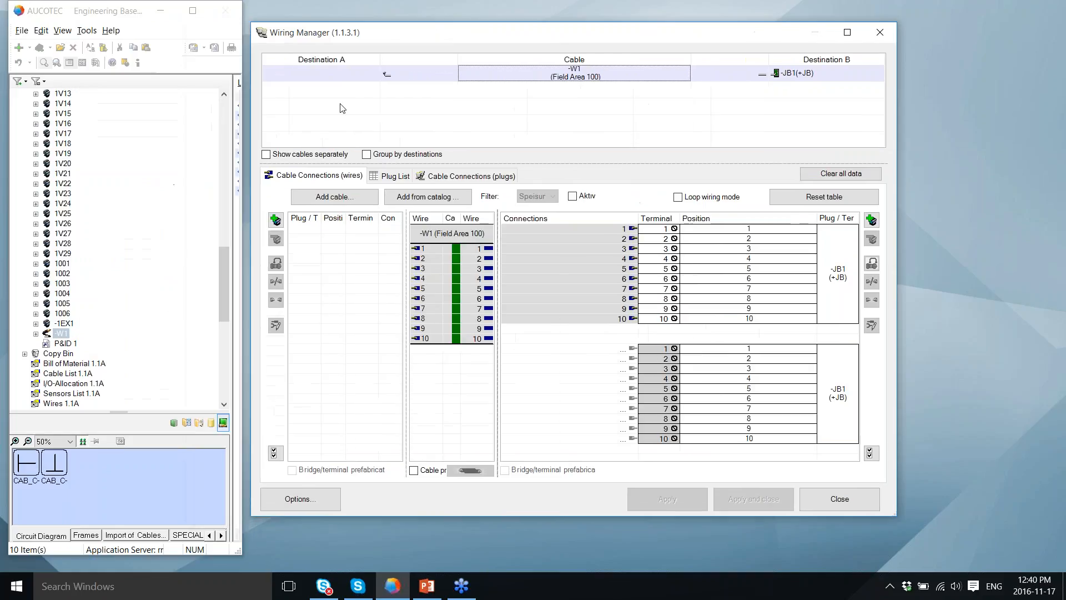
left_click(276, 220)
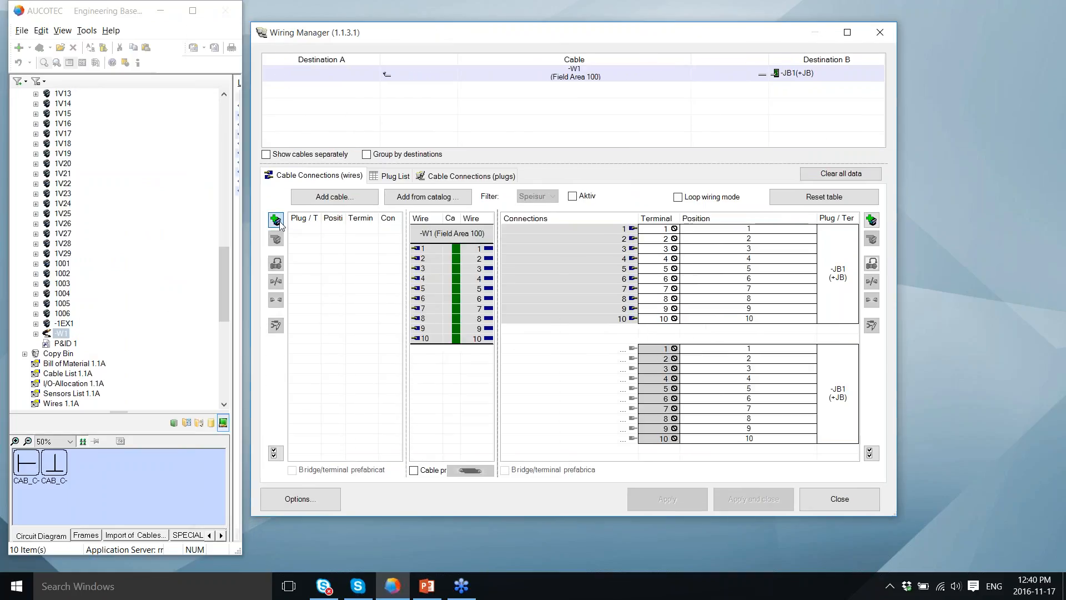
left_click(71, 102)
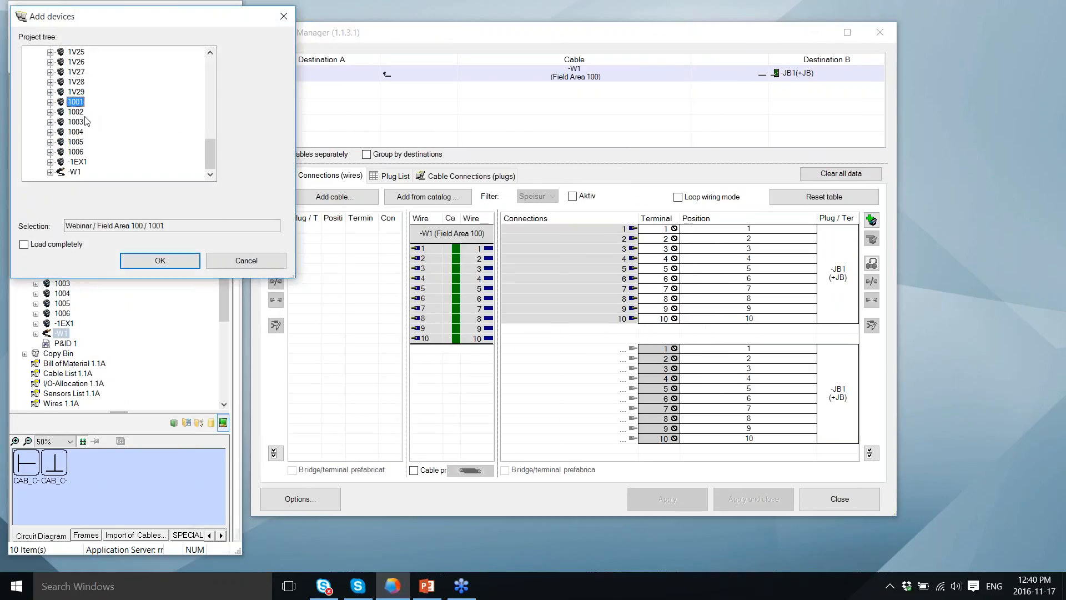
left_click(77, 122, "ctrl")
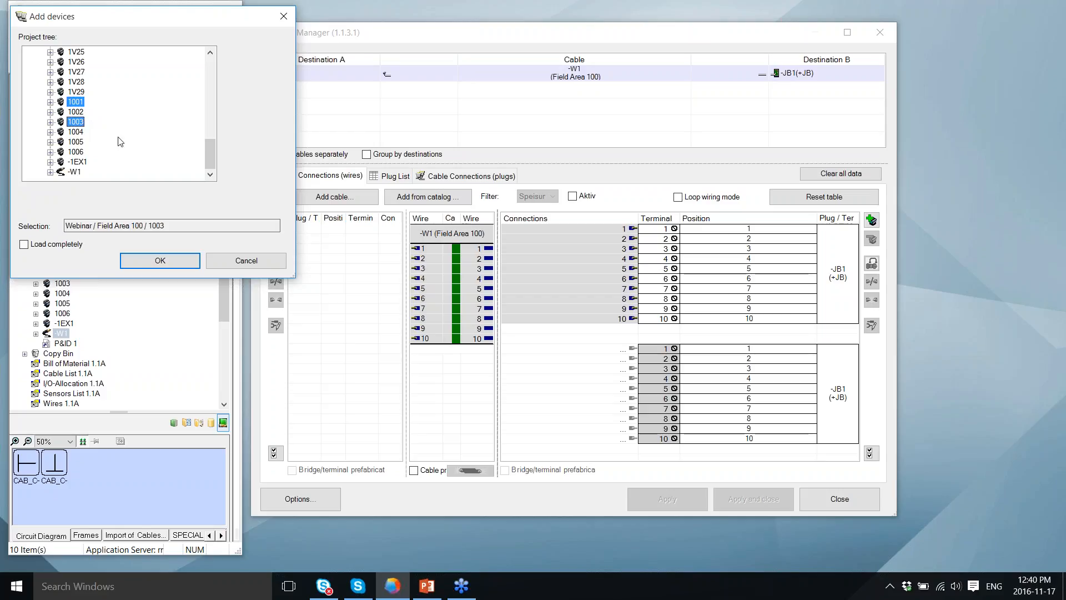
left_click(84, 143, "ctrl")
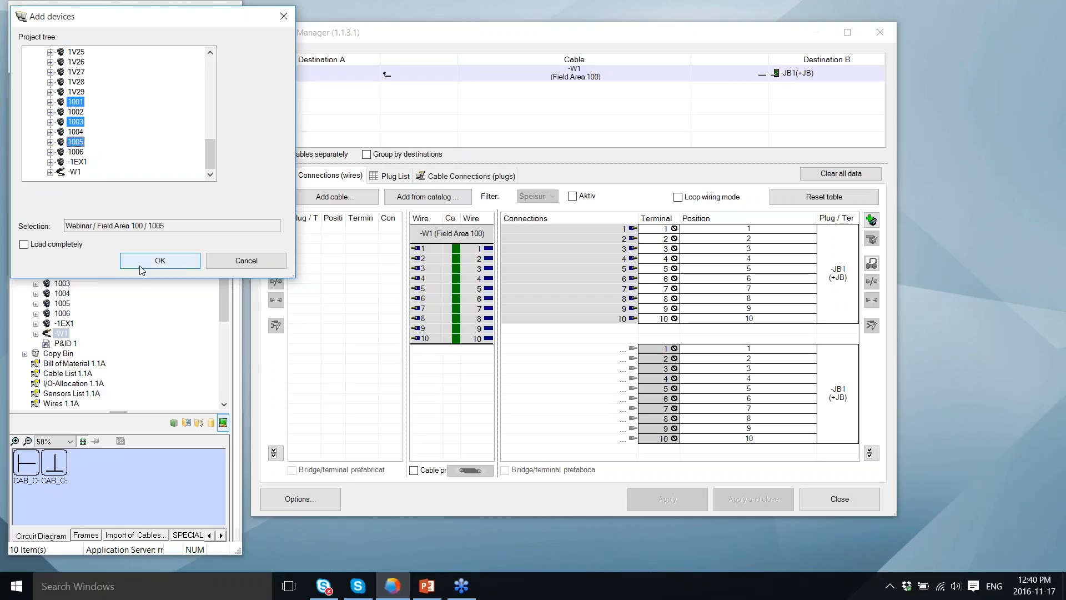
left_click(144, 264)
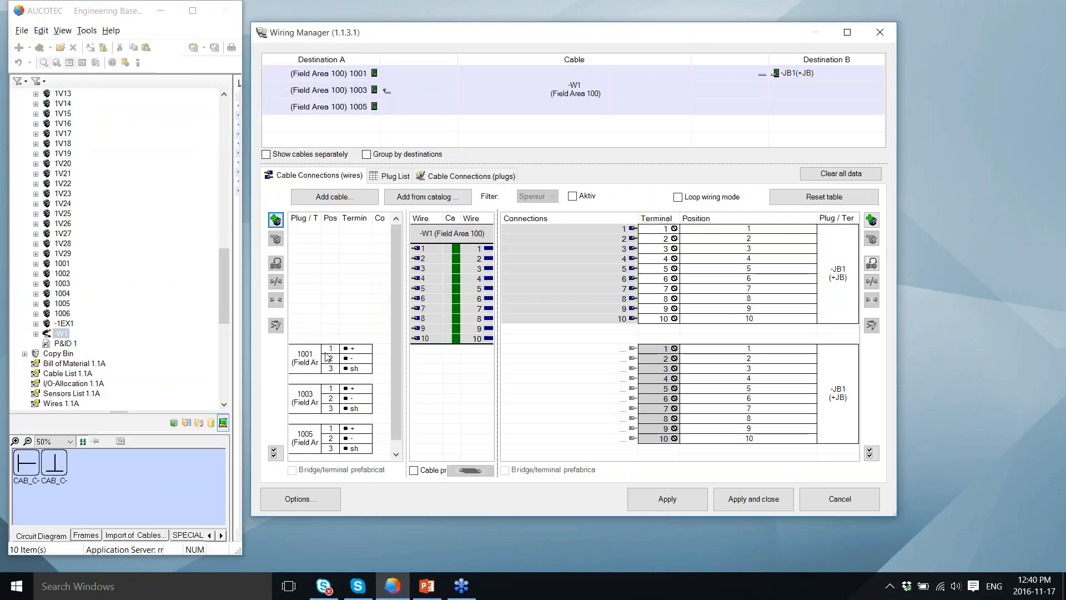
Step: Connect device 1001's +/- terminals to wires 1–2 and device 1003's to wires 3–4
left_click(358, 350)
left_click(364, 360, "ctrl")
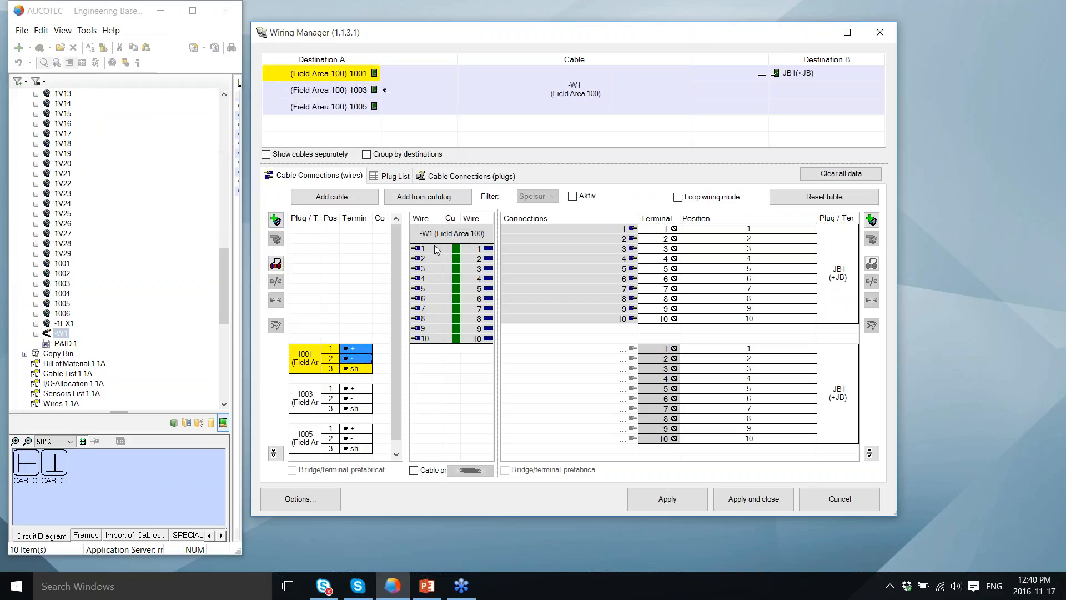
left_click_drag(437, 250, 432, 262)
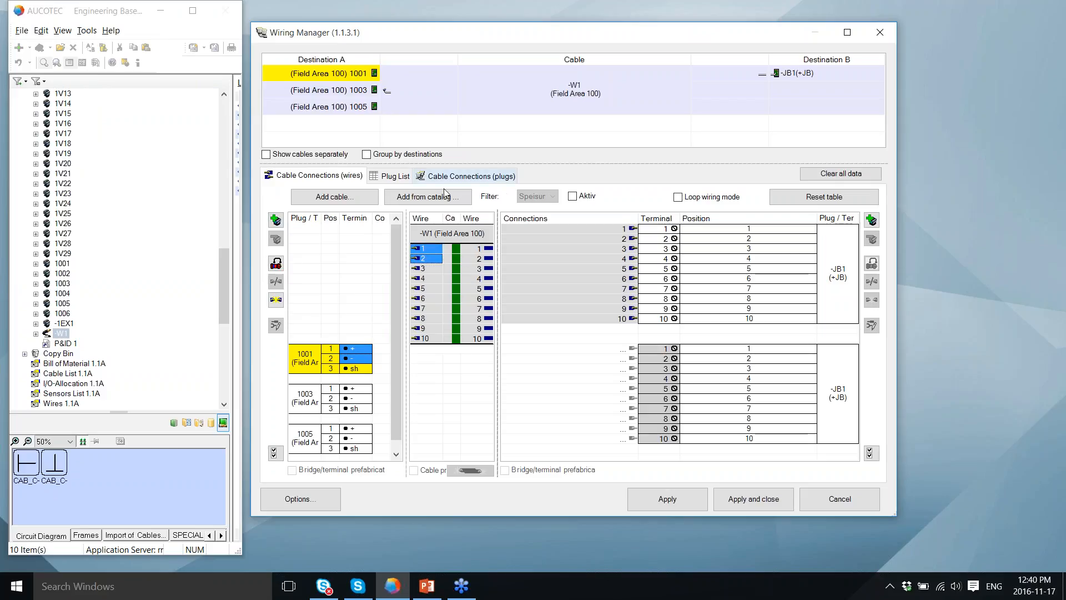
left_click(276, 300)
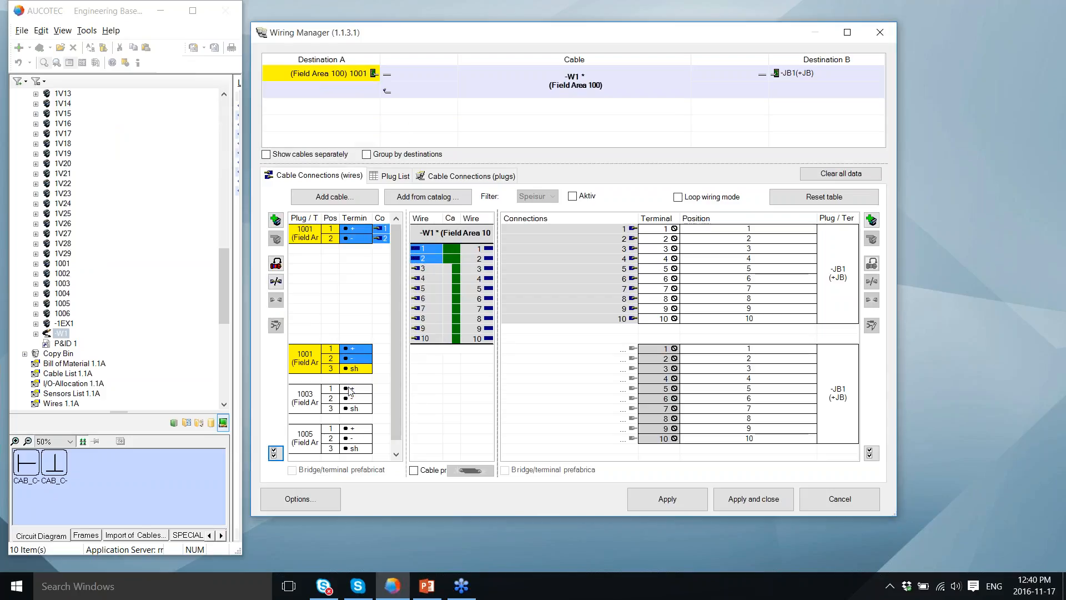
left_click(358, 403)
left_click_drag(355, 402, 354, 400)
left_click_drag(428, 269, 436, 279)
left_click(276, 300)
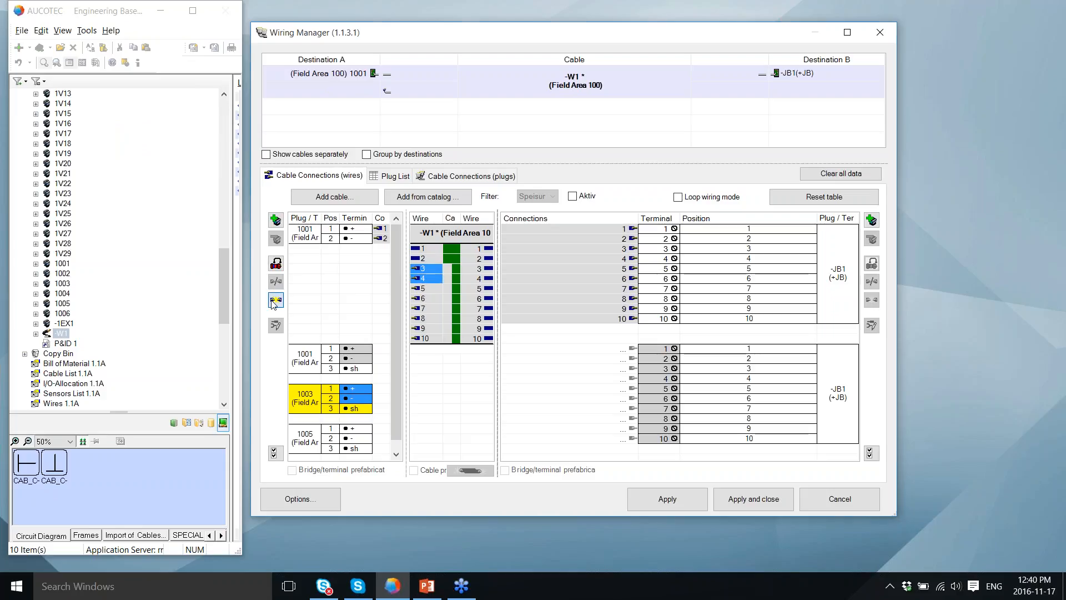
Step: Connect device 1005's +/- terminals to wires 5–6 and apply the wiring
left_click(363, 431)
left_click(364, 441)
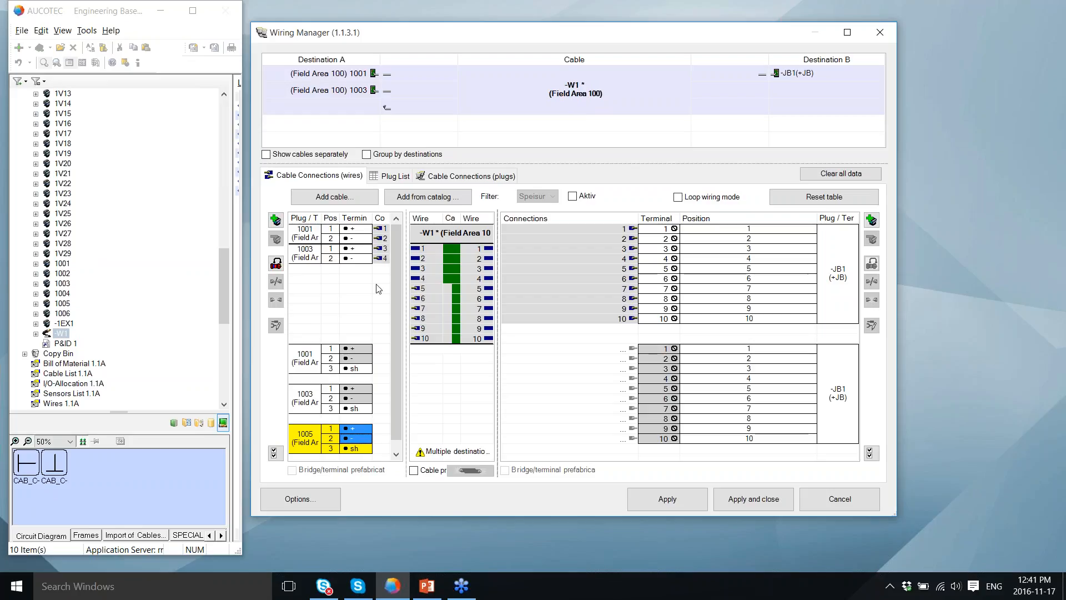
left_click(427, 290)
left_click(430, 299, "ctrl")
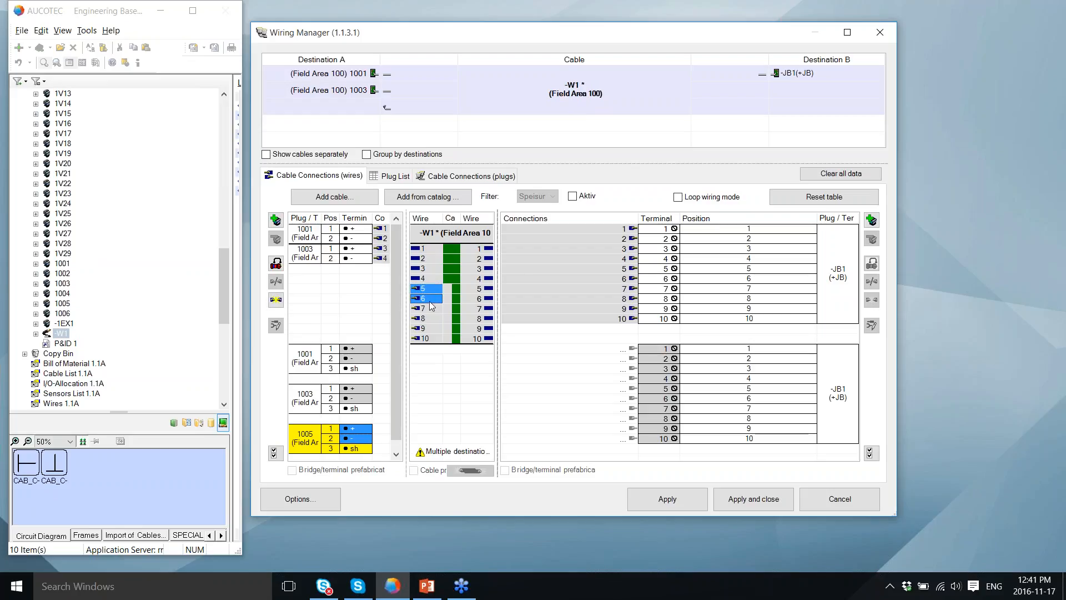
left_click(277, 301)
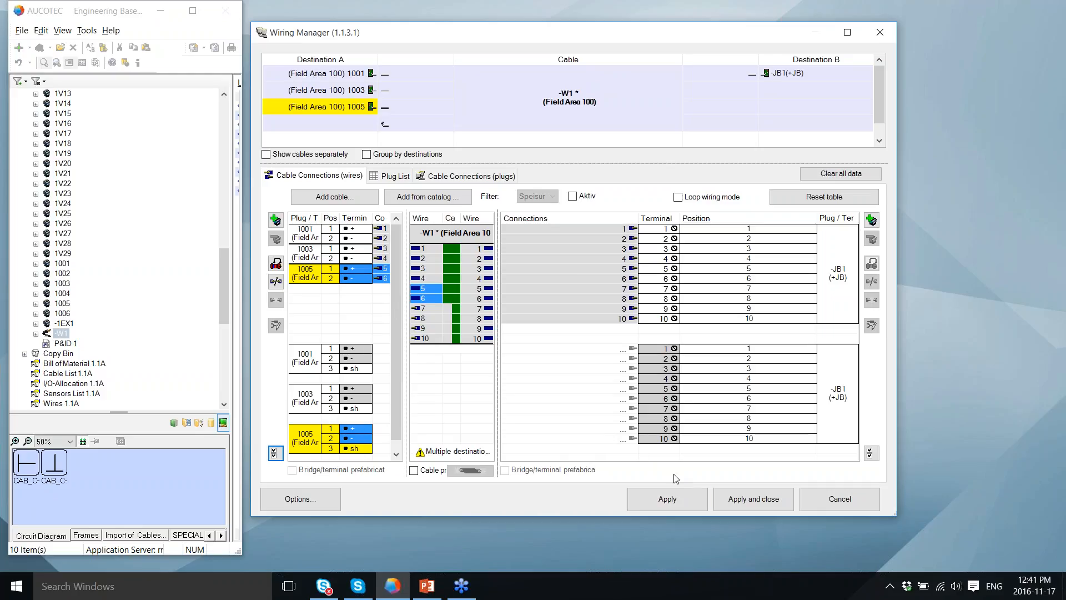
left_click(773, 499)
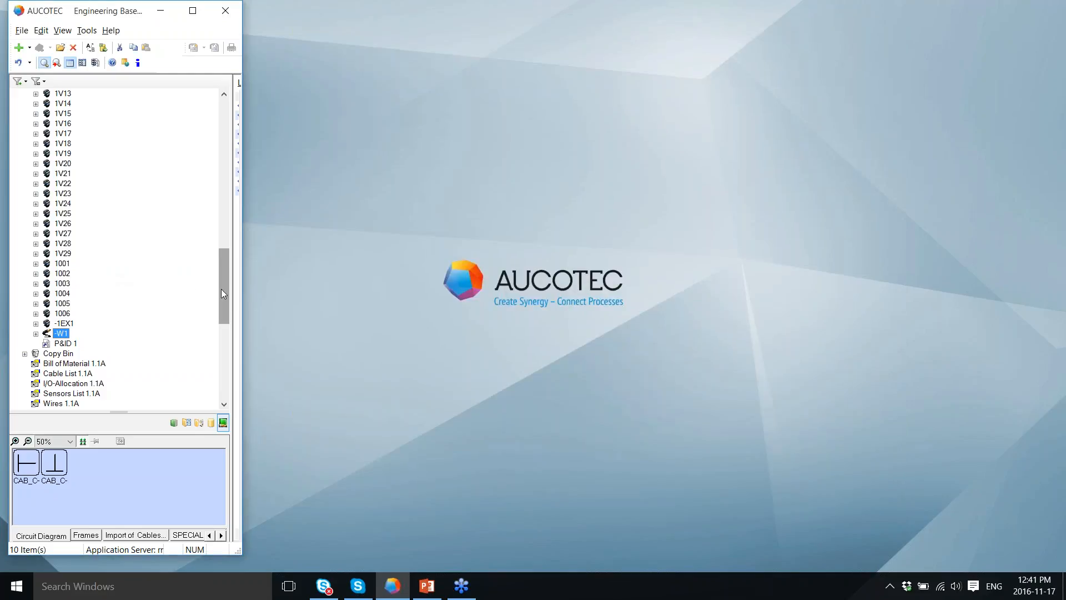
Step: Browse the =PLC function and preview circuit diagram document 1
left_click_drag(221, 289, 225, 359)
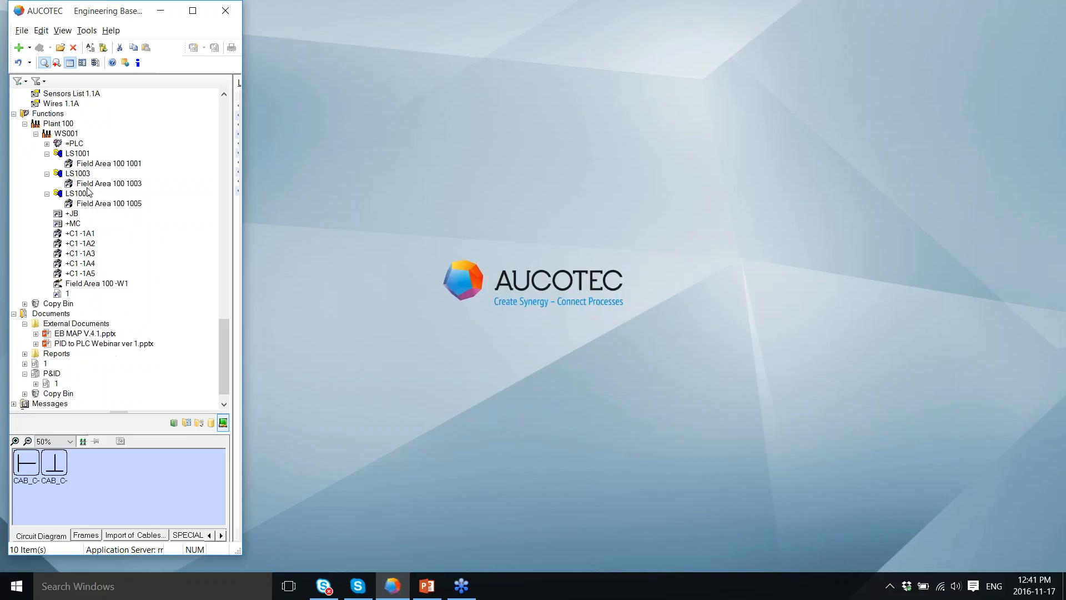
left_click(48, 144)
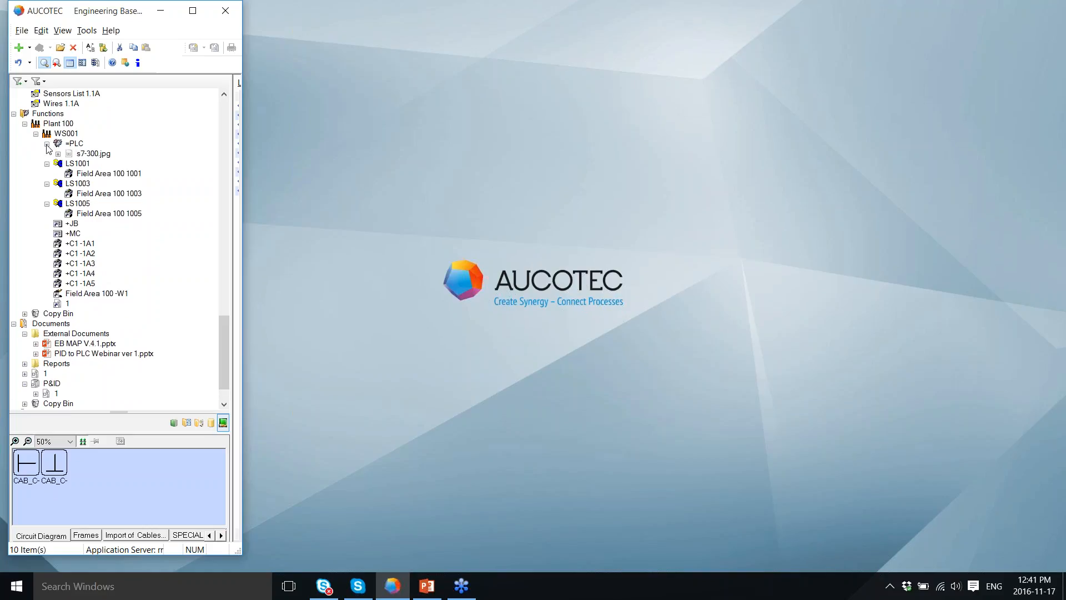
left_click(47, 144)
left_click(36, 364)
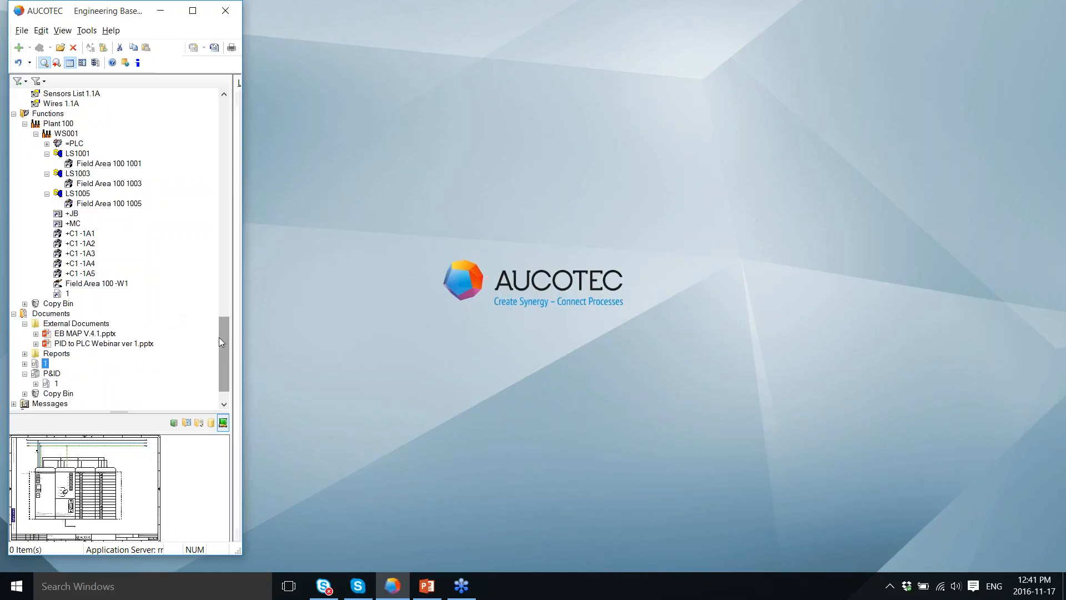
left_click_drag(220, 338, 222, 326)
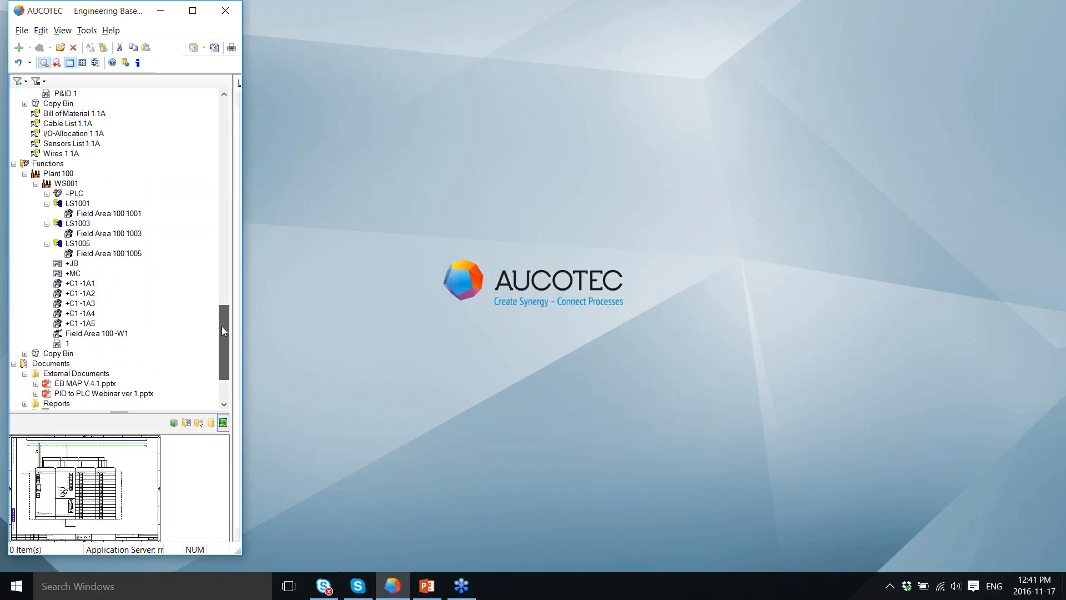
Step: Collapse LS1001, LS1003 and LS1005 and select all three level switch functions
left_click(47, 204)
left_click(47, 214)
left_click(47, 224)
left_click(78, 203)
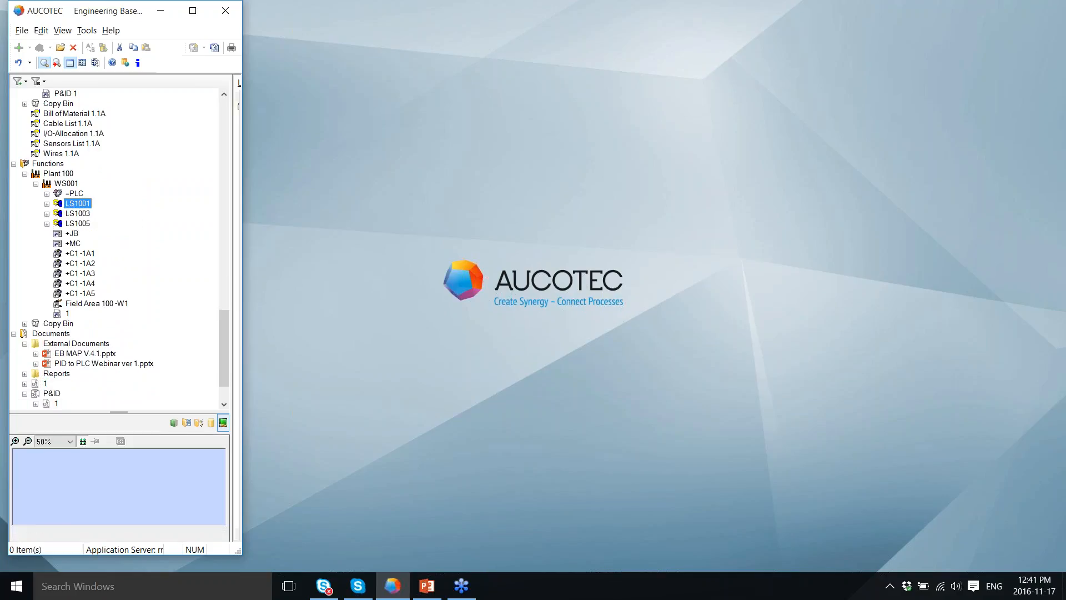
left_click(77, 223, "shift")
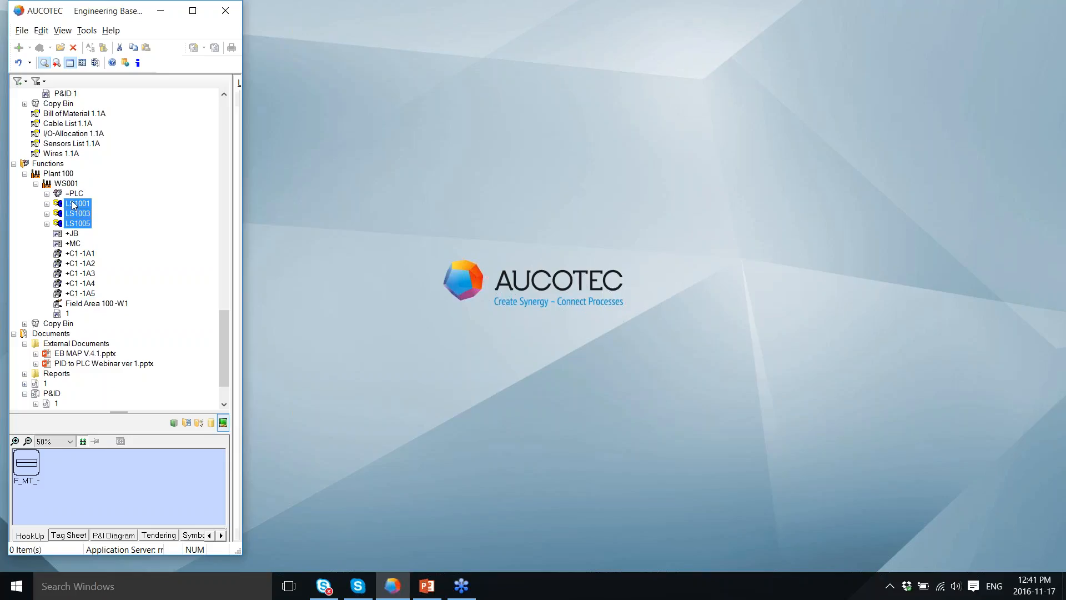
Step: Open the Typical Manager and assign PROCESS > LOOPS (ISA) 2 Wires + sh Digital Input to LS1001
right_click(74, 206)
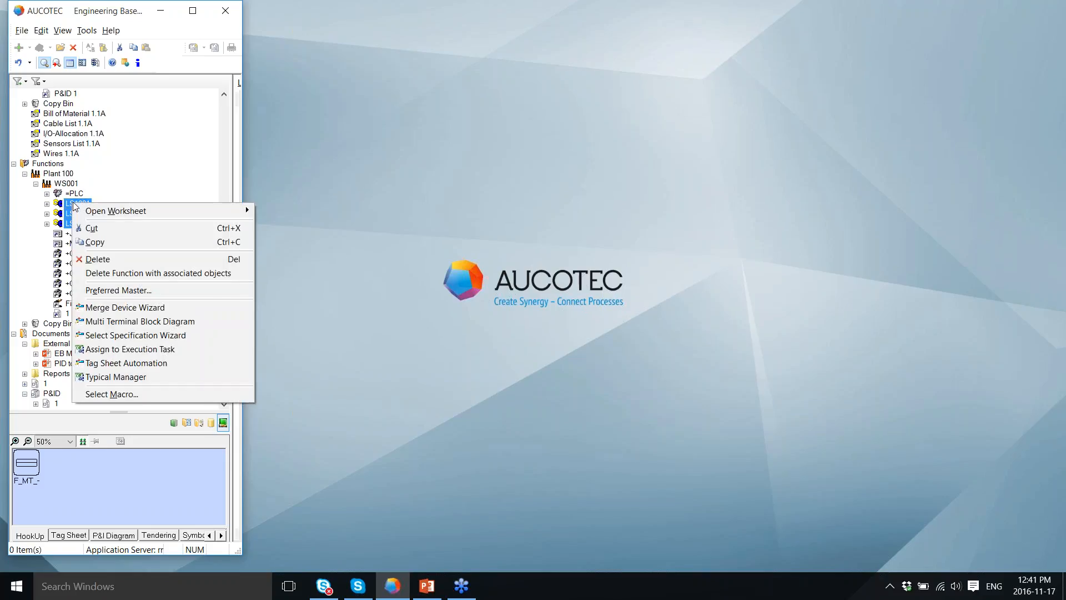
left_click(132, 378)
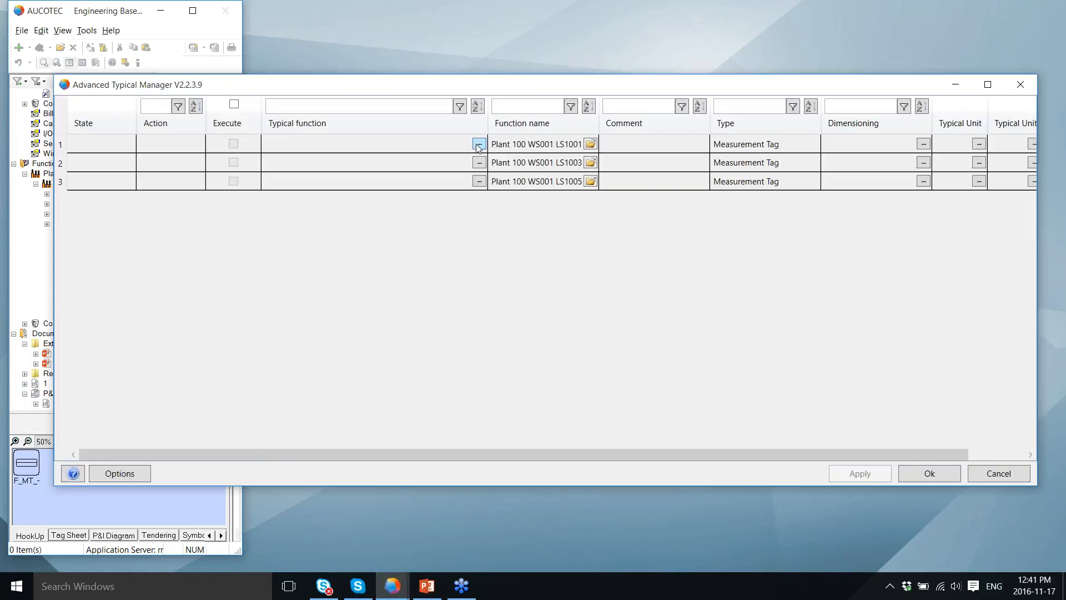
left_click(479, 145)
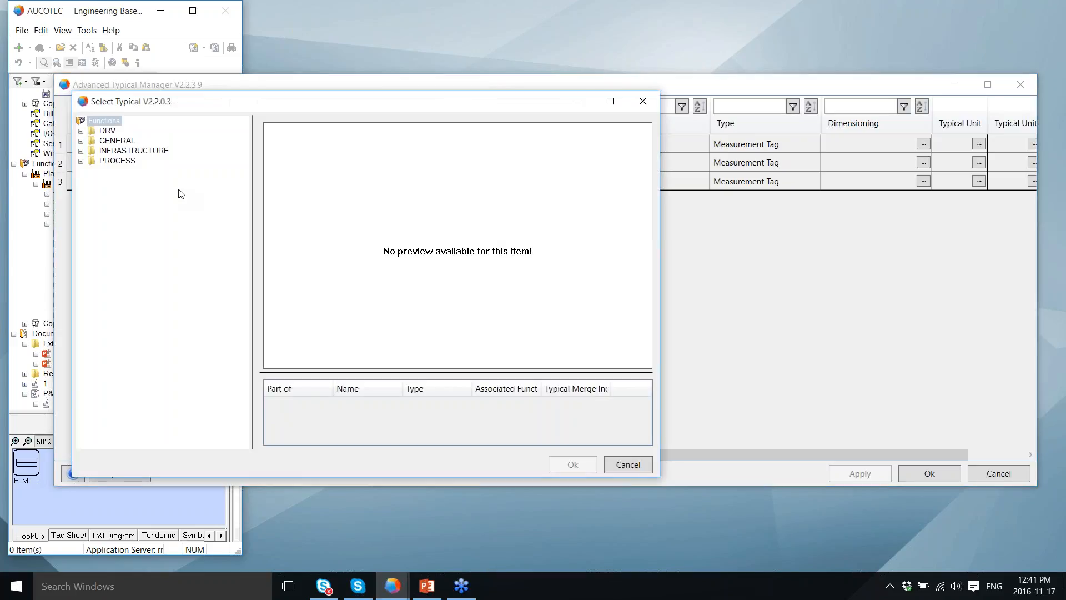
left_click(81, 161)
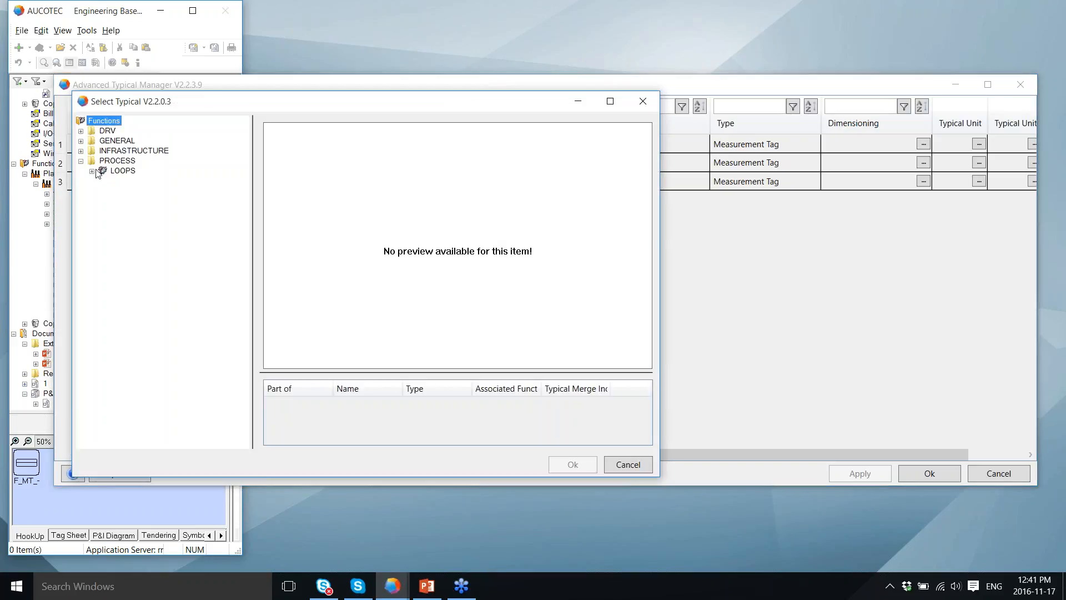
left_click(92, 172)
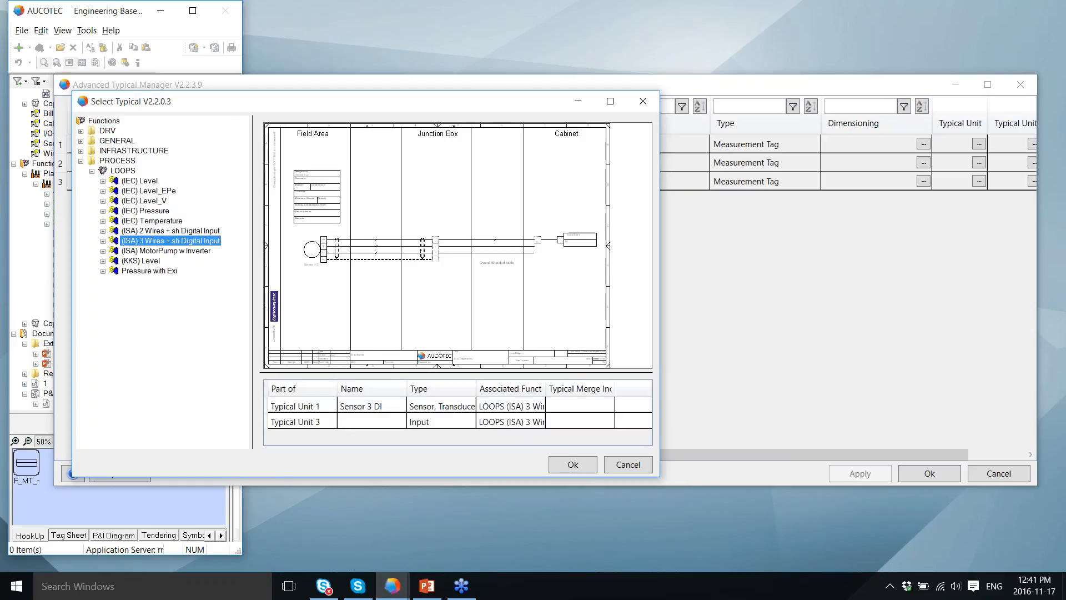
left_click(151, 231)
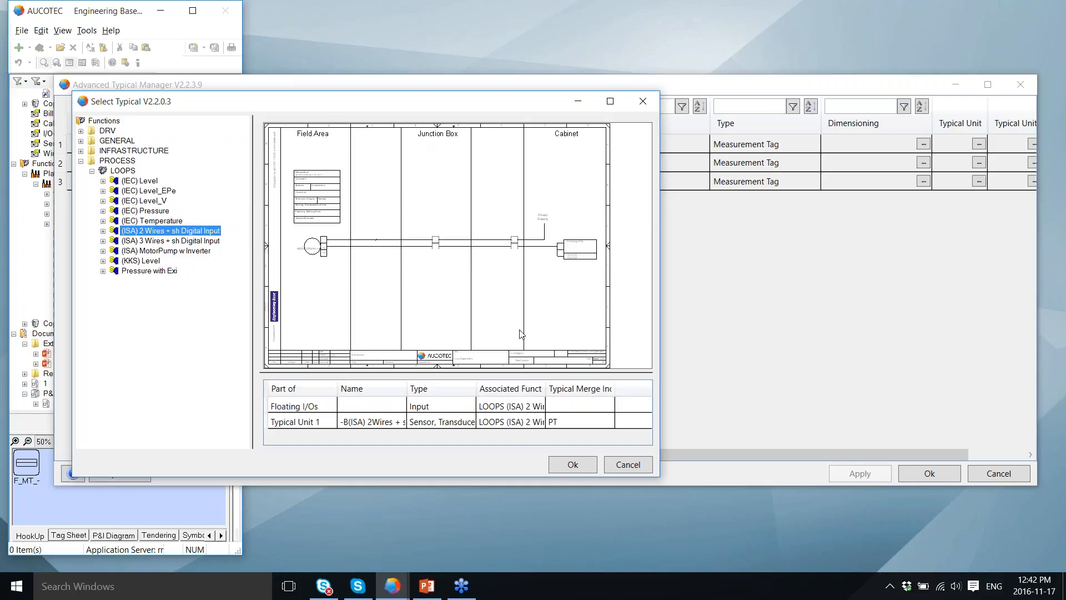
left_click(569, 464)
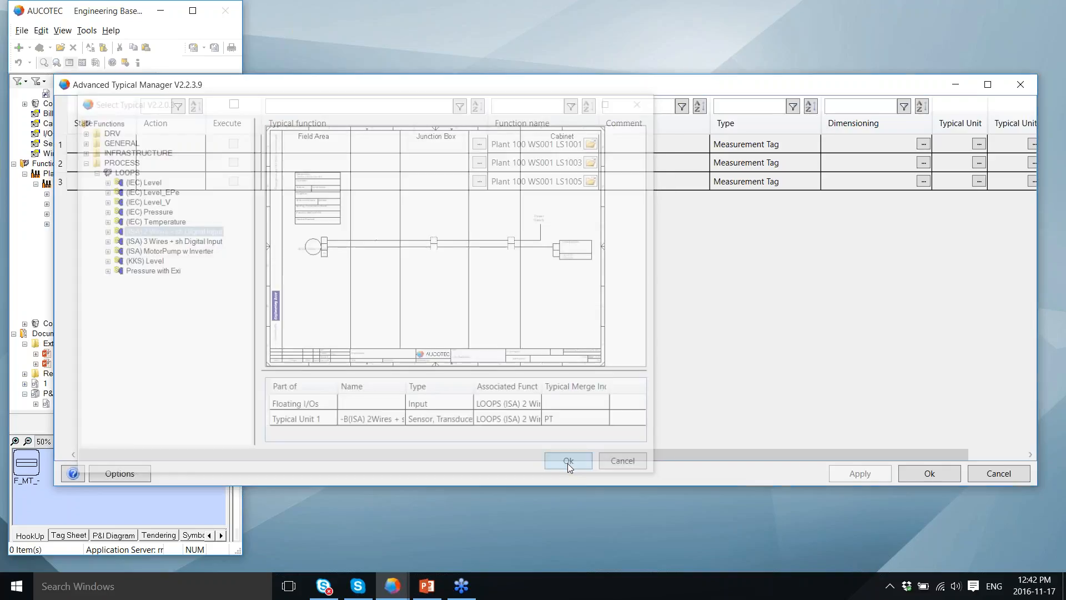
Step: Assign the same (ISA) 2 Wires + sh Digital Input typical to LS1003 and LS1005
left_click(479, 162)
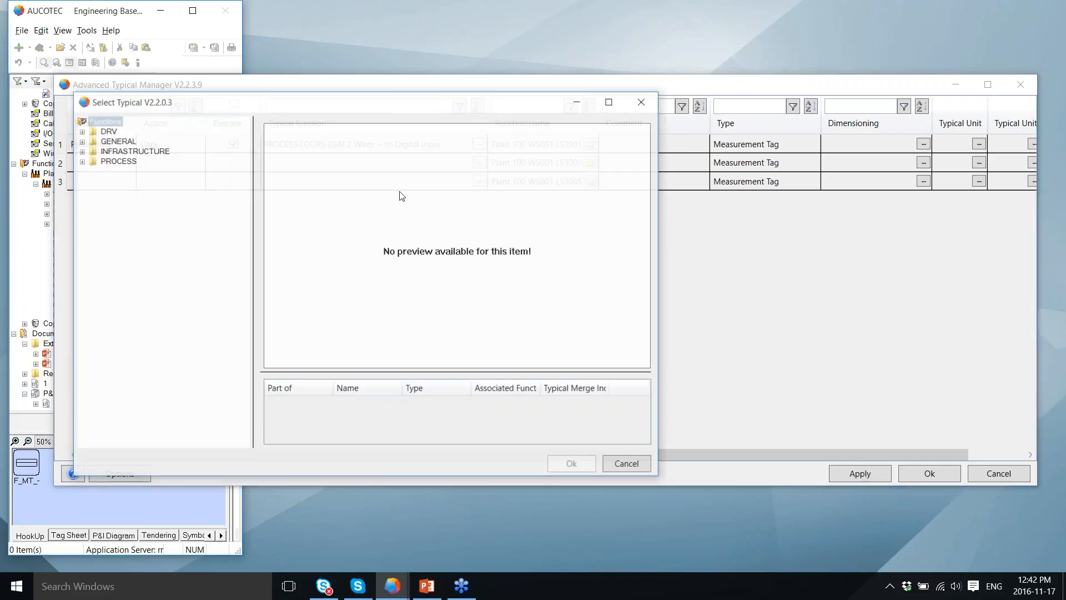
left_click(81, 160)
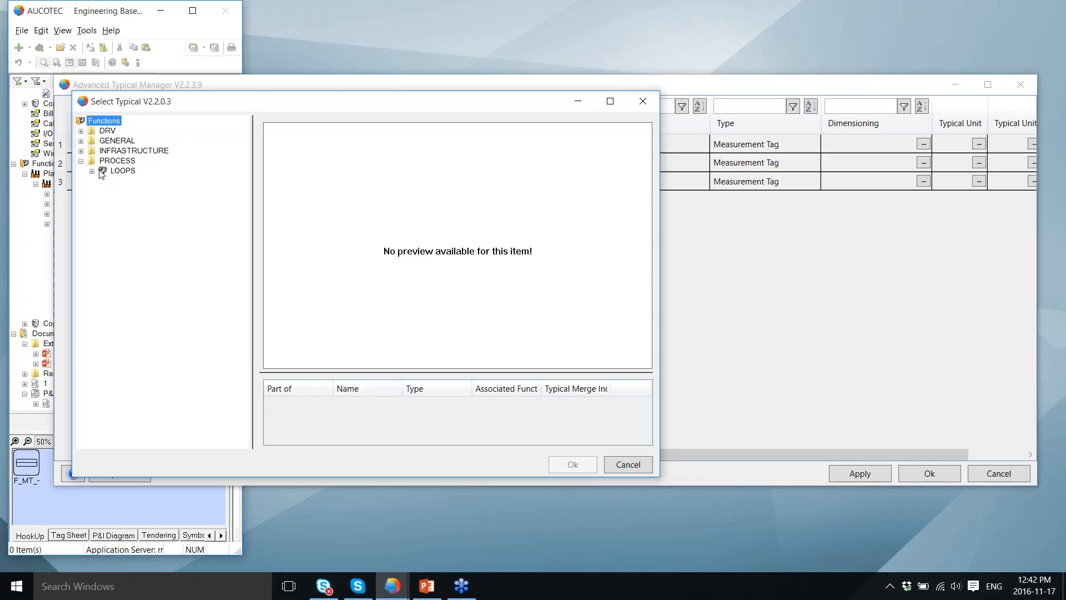
left_click(92, 171)
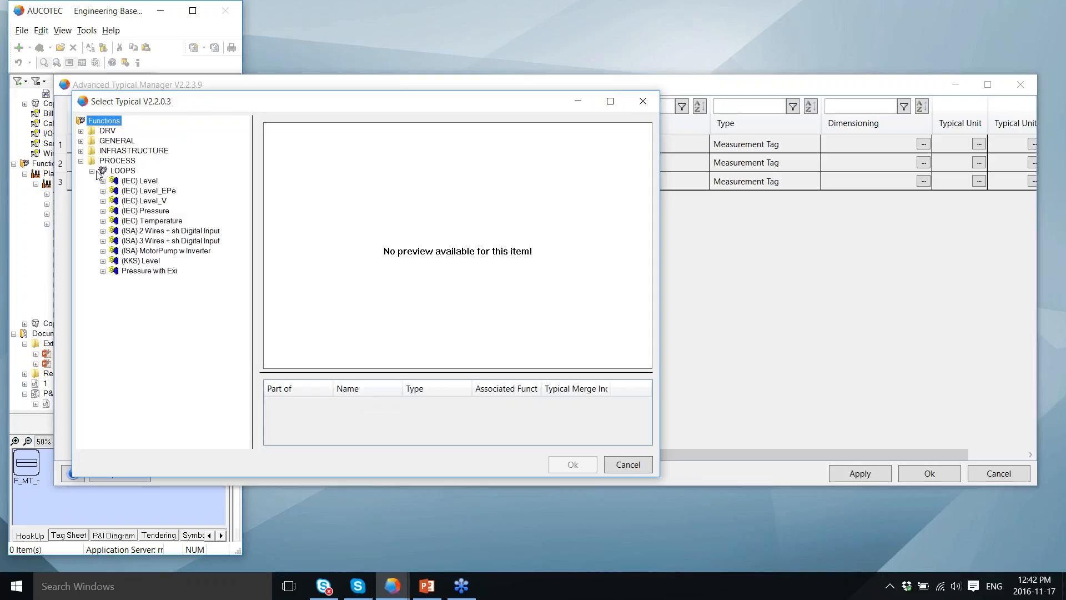
left_click(147, 232)
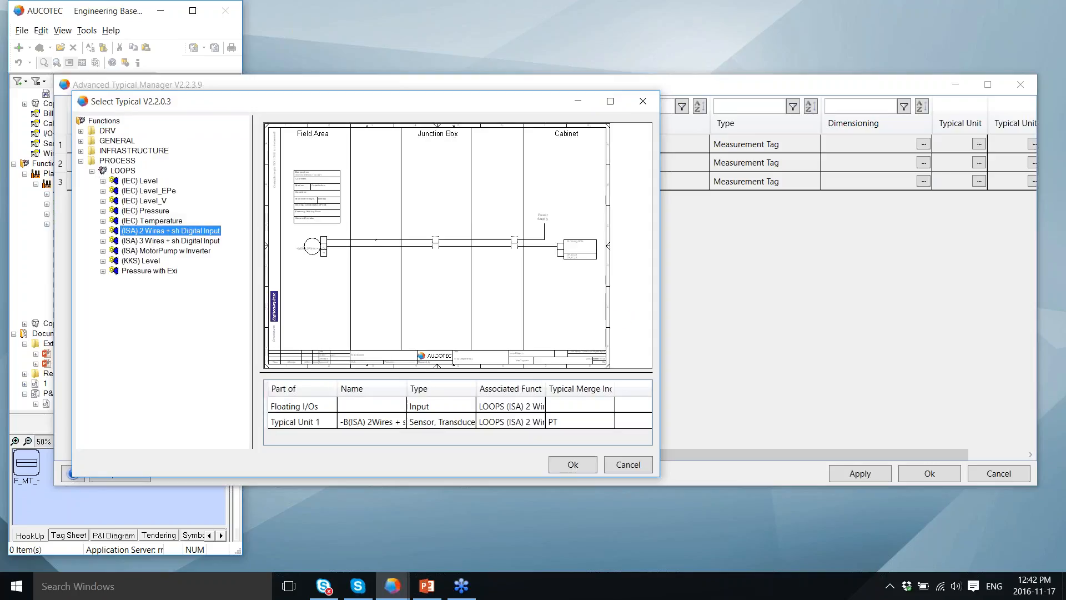
left_click(582, 465)
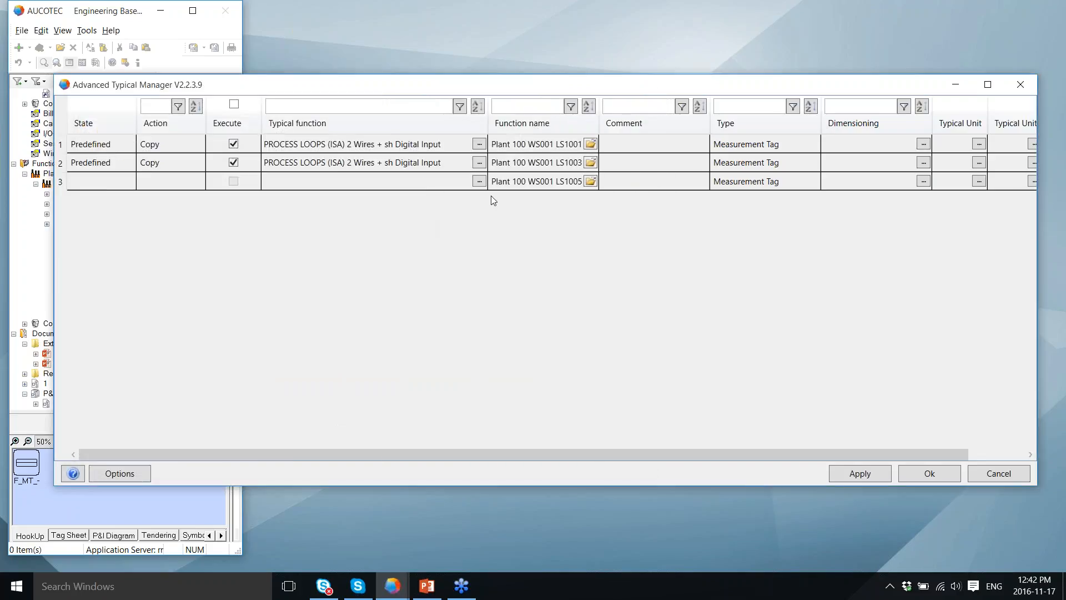
left_click(479, 181)
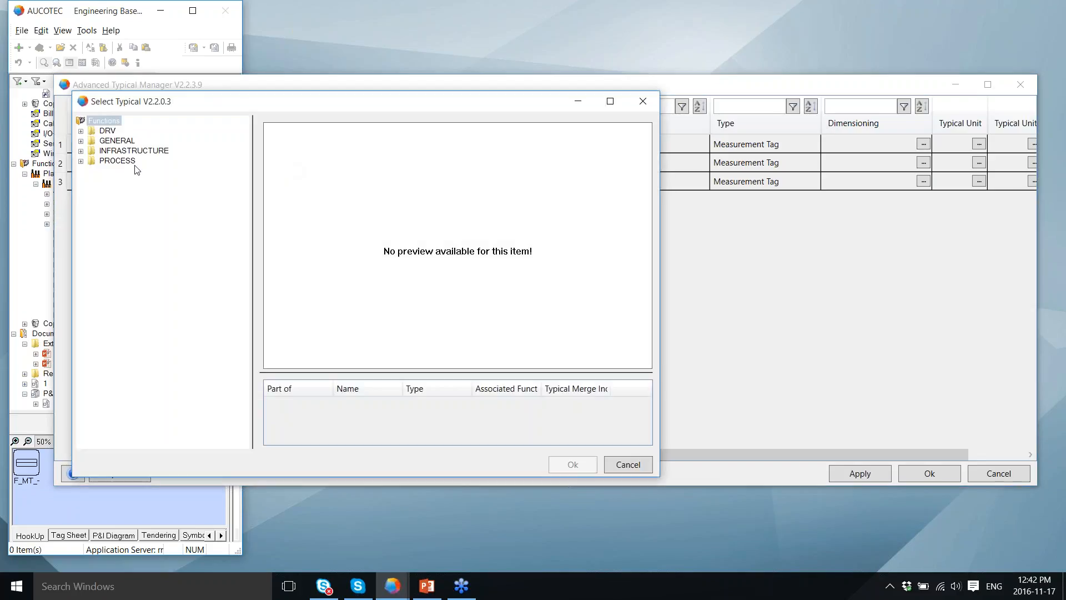
left_click(81, 161)
left_click(92, 171)
left_click(144, 231)
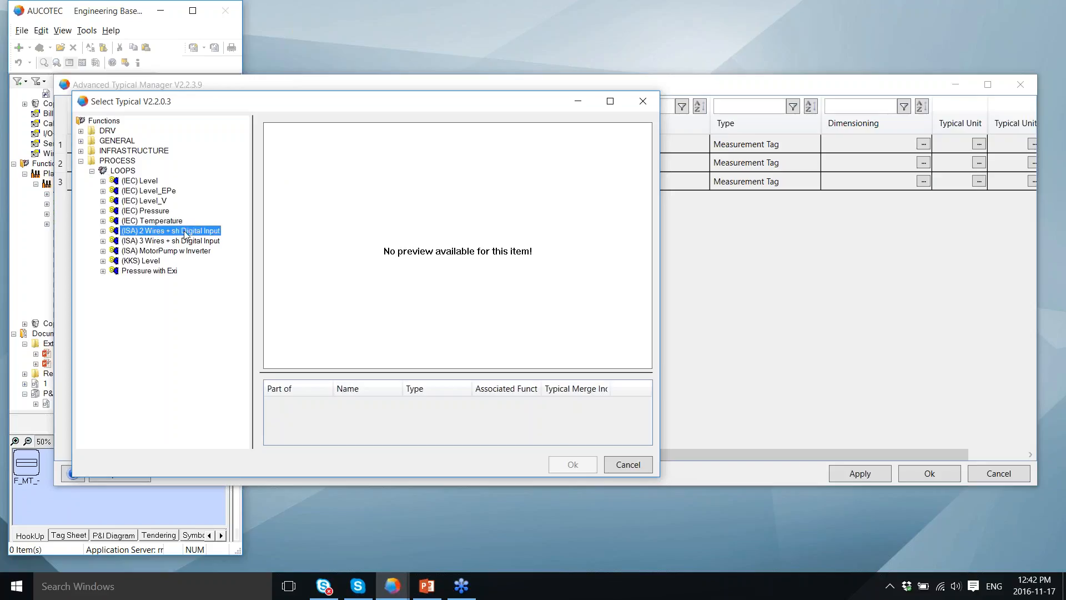
left_click(574, 465)
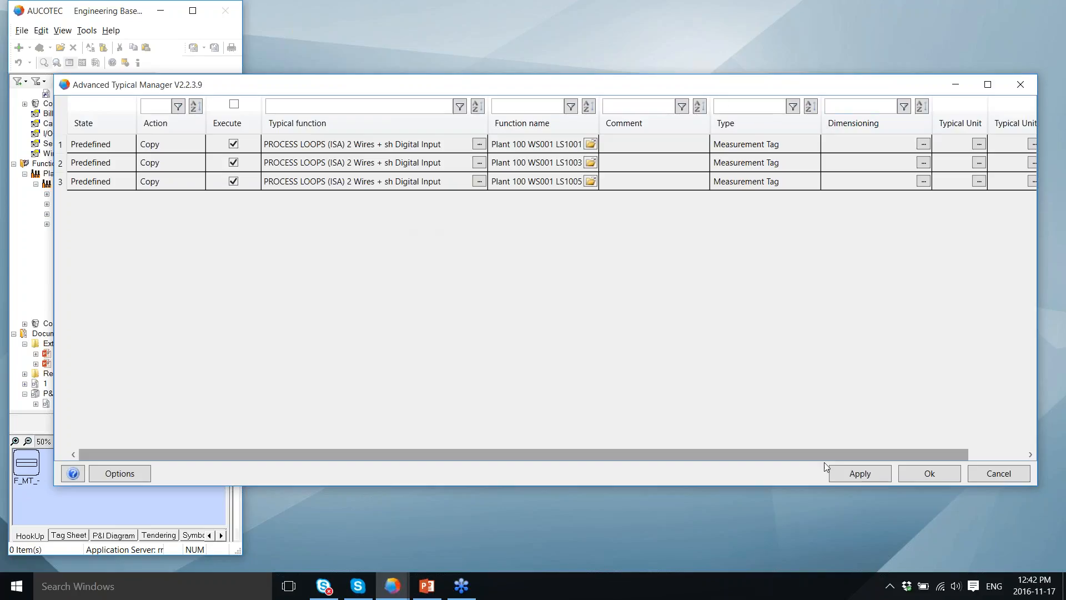
Step: Apply the loop typicals, expand LS1001, LS1003 and LS1005, and select LS1001's loop drawing 2
left_click(862, 476)
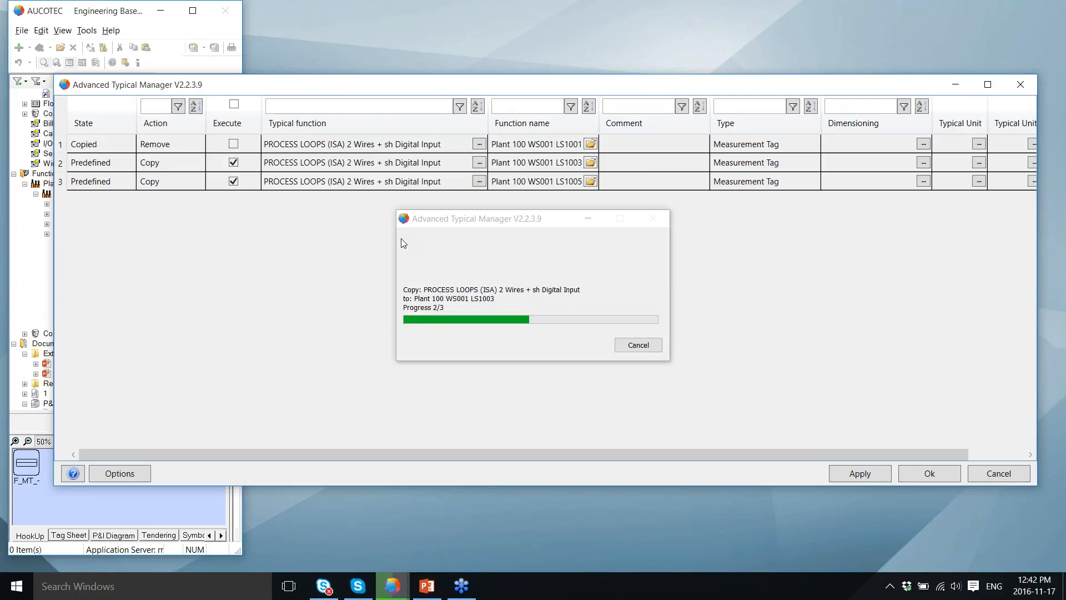
left_click(930, 474)
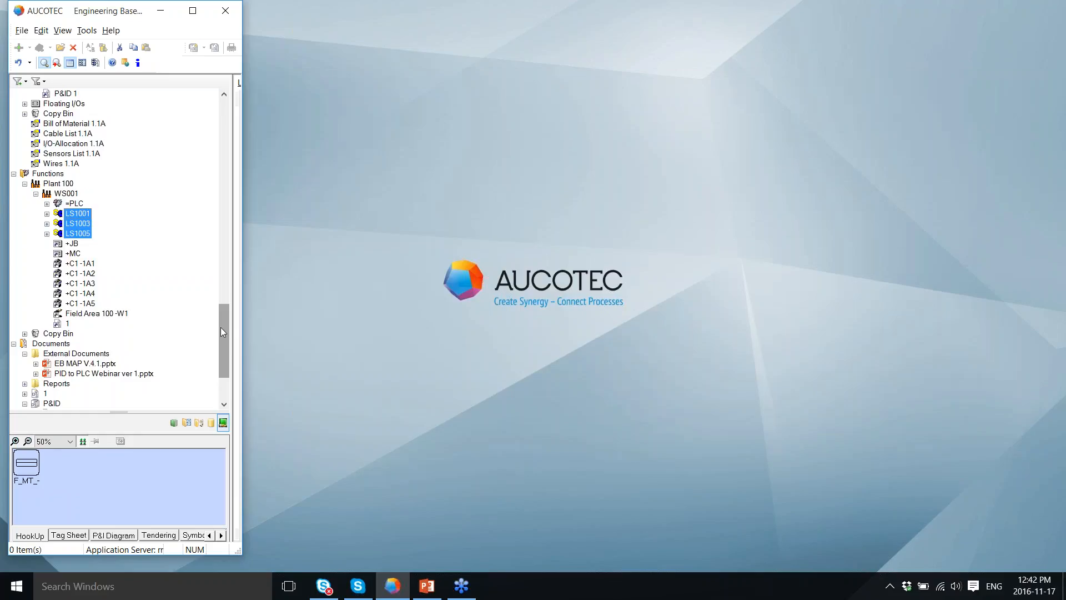
left_click_drag(221, 328, 222, 300)
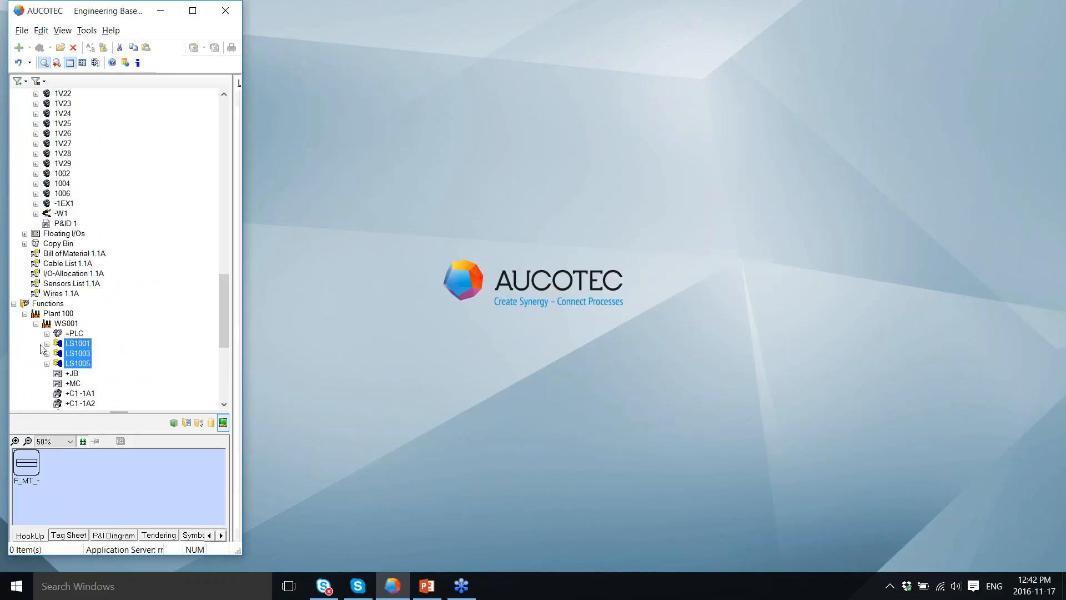
left_click(47, 343)
left_click(47, 383)
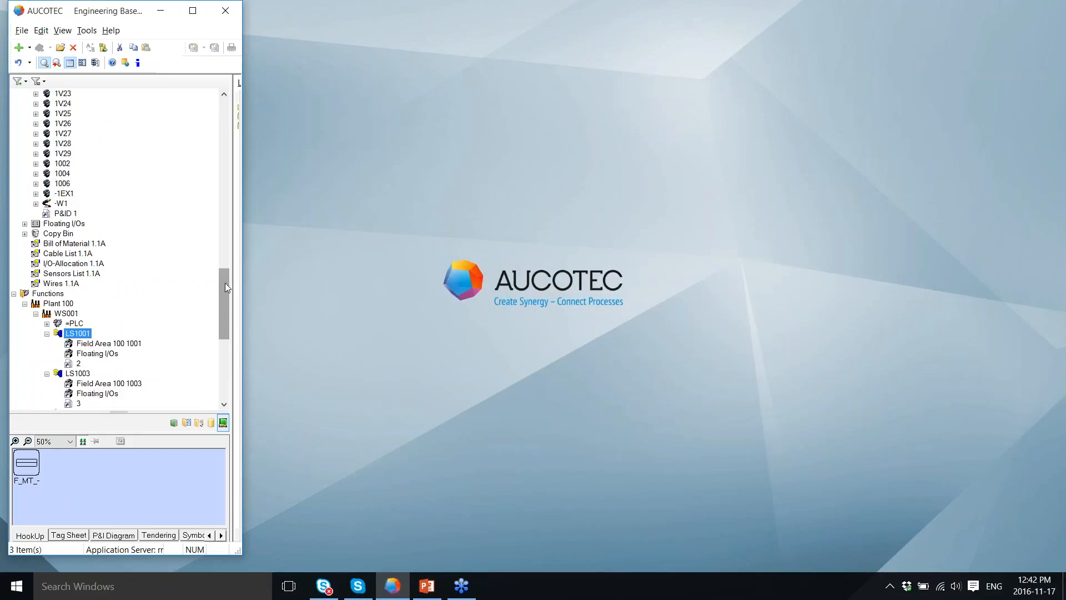
left_click_drag(225, 287, 225, 315)
left_click(47, 284)
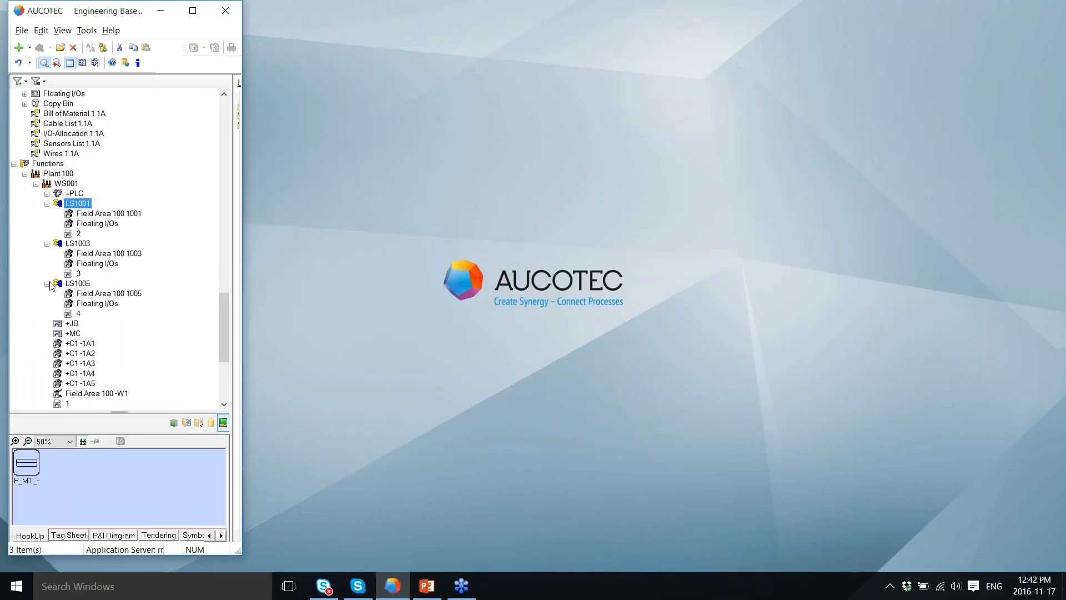
left_click(79, 233)
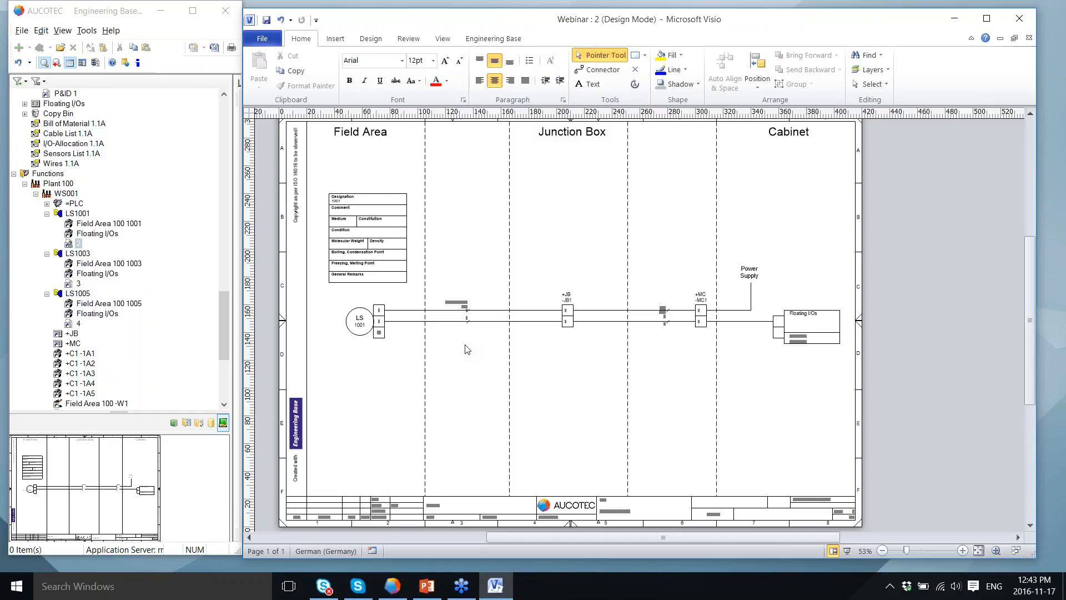
Step: Scroll around the loop drawing to inspect LS 1001's wiring through -JB1 and -MC1
scroll(467, 348, "up", 3, "ctrl")
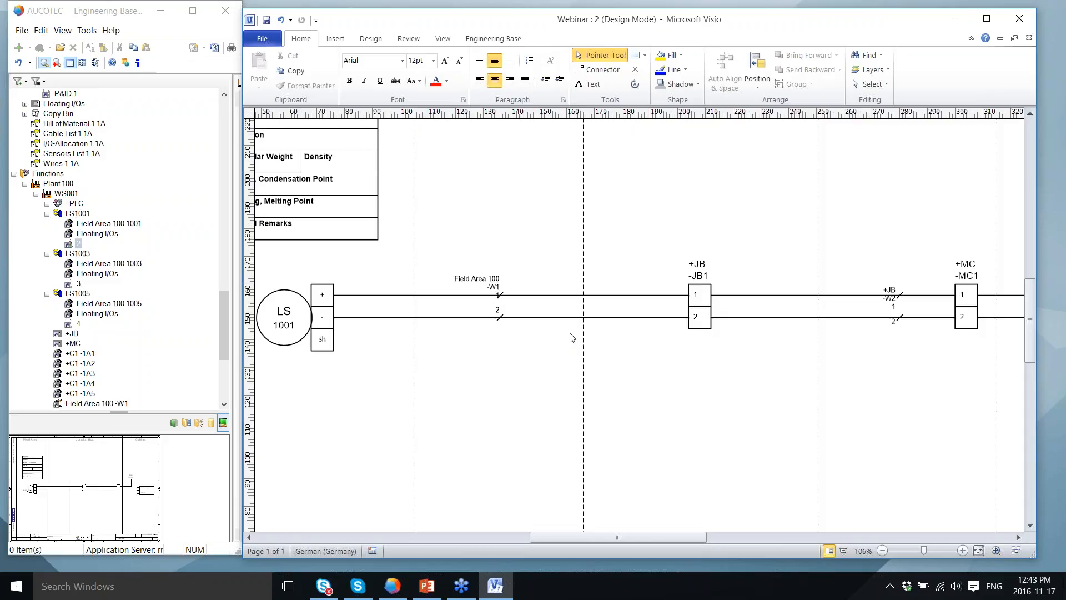
scroll(570, 334, "left", 1)
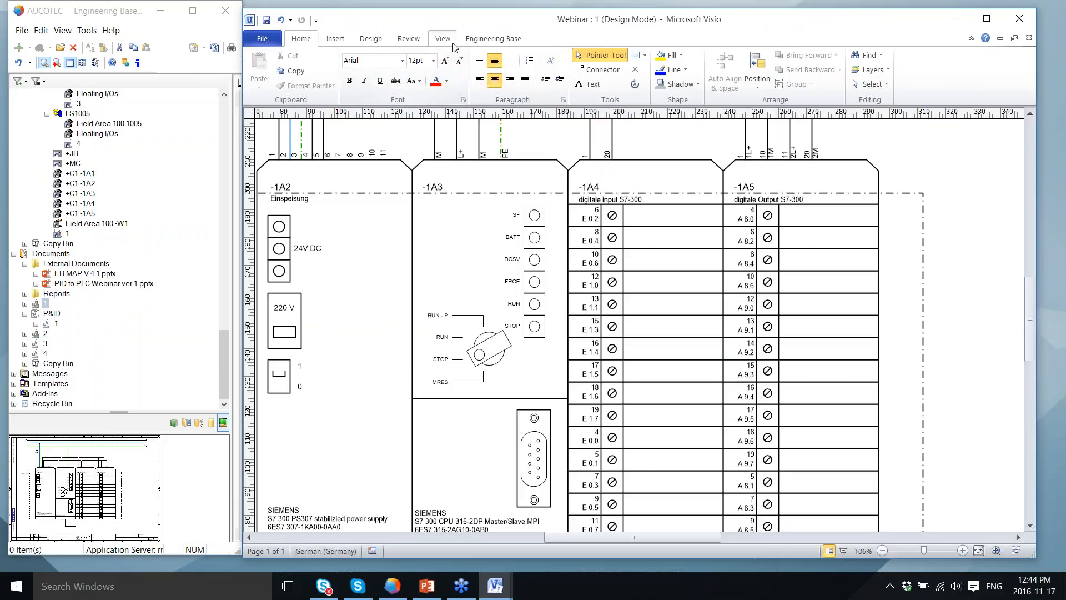
Step: Tile loop drawing 2 and rack drawing 1 side by side, then return to the Engineering Base Equipment node
left_click(452, 45)
left_click(580, 71)
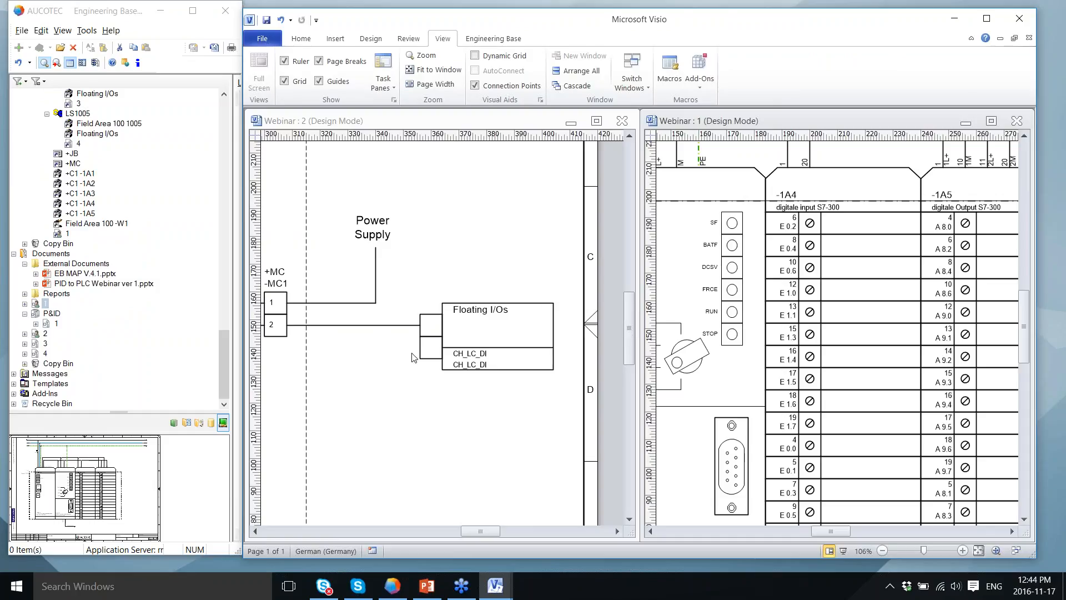
left_click(226, 218)
left_click_drag(226, 219, 224, 120)
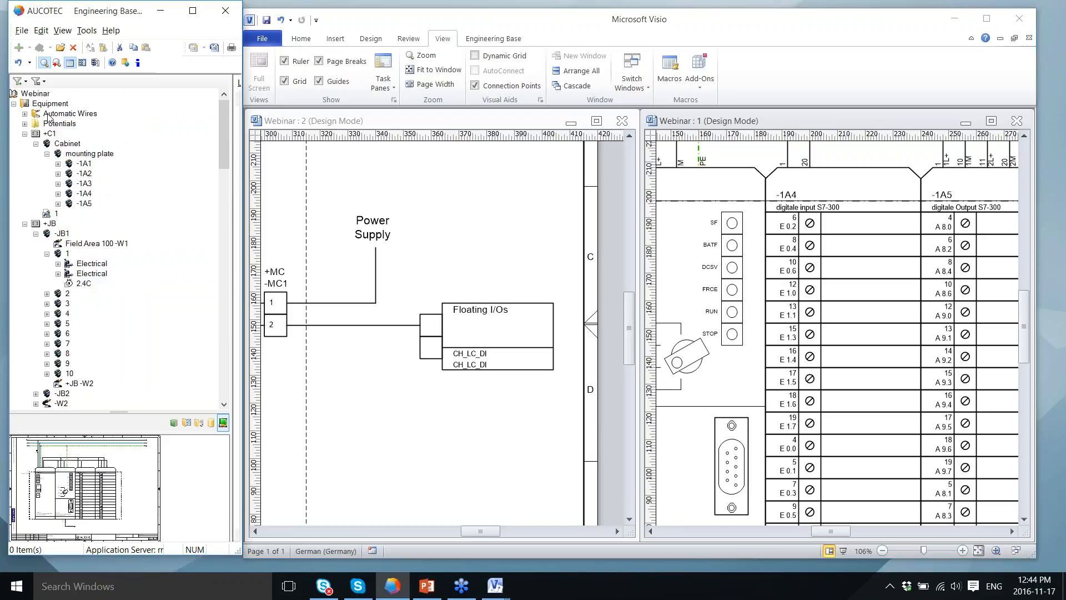
right_click(50, 104)
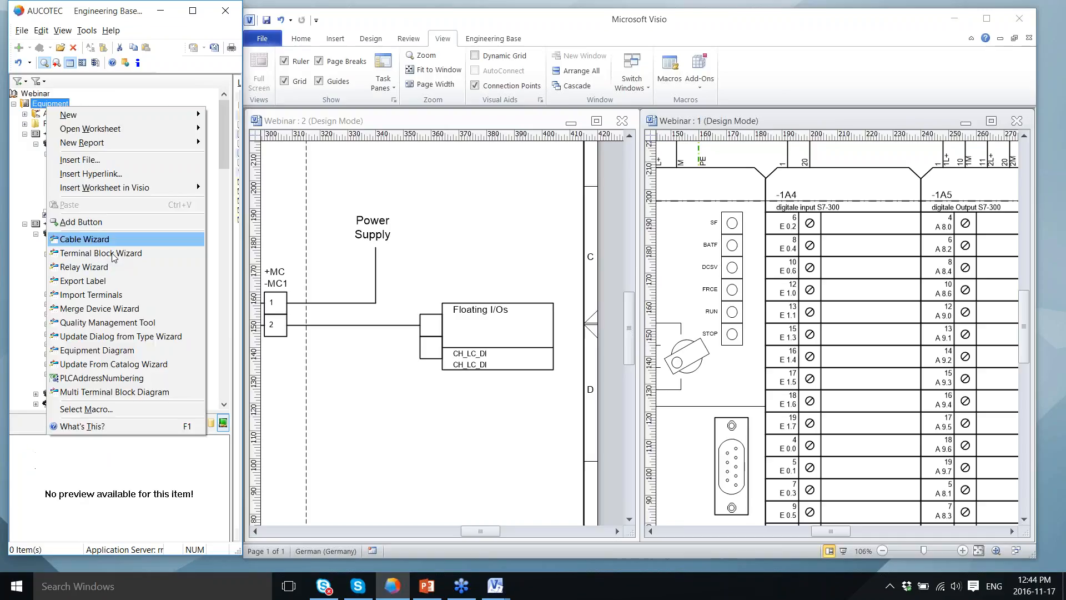
Step: Merge the three floating I/Os onto card -1A4 addresses E 0.2, E 0.4 and E 0.6
left_click(116, 335)
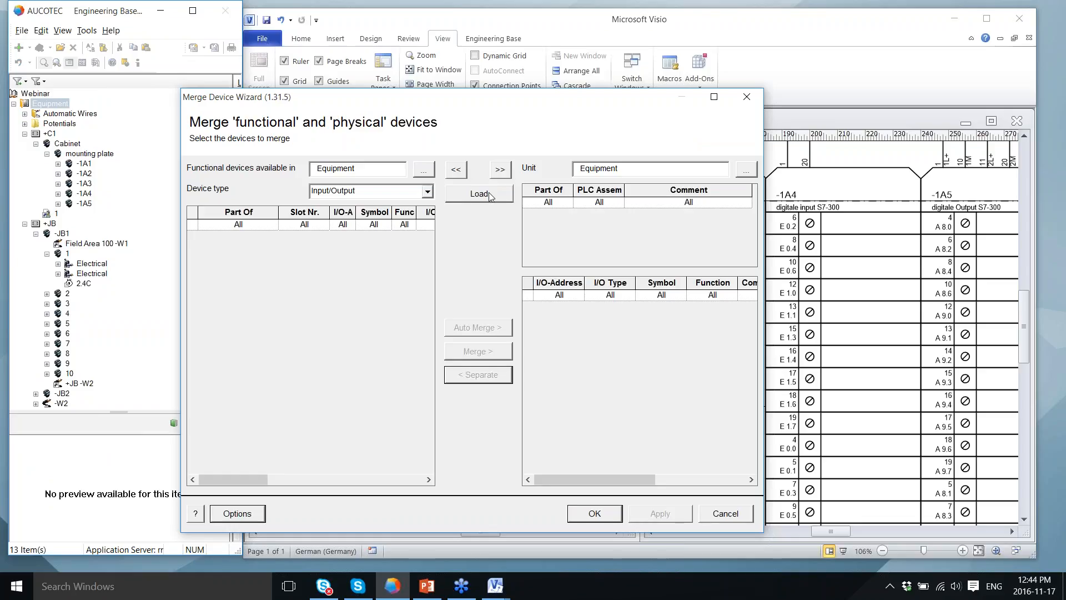
left_click(489, 192)
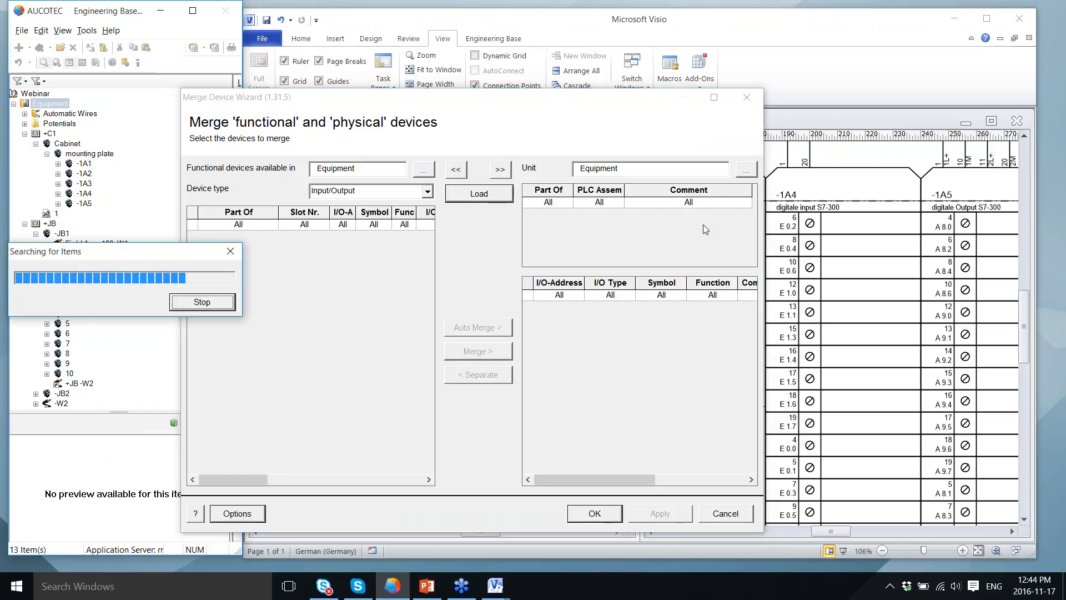
left_click(535, 248)
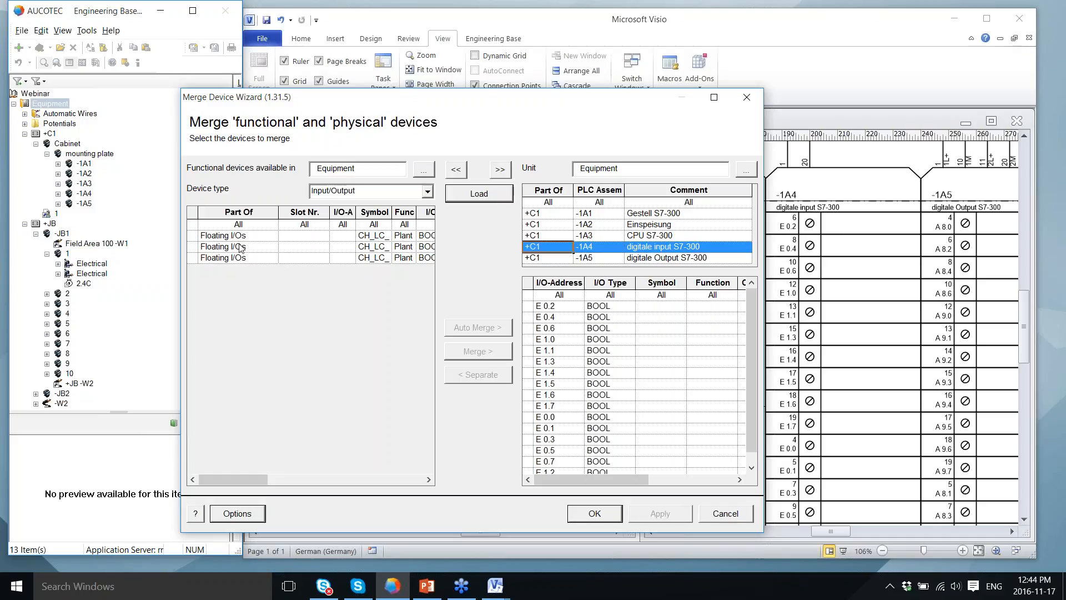
left_click(239, 236)
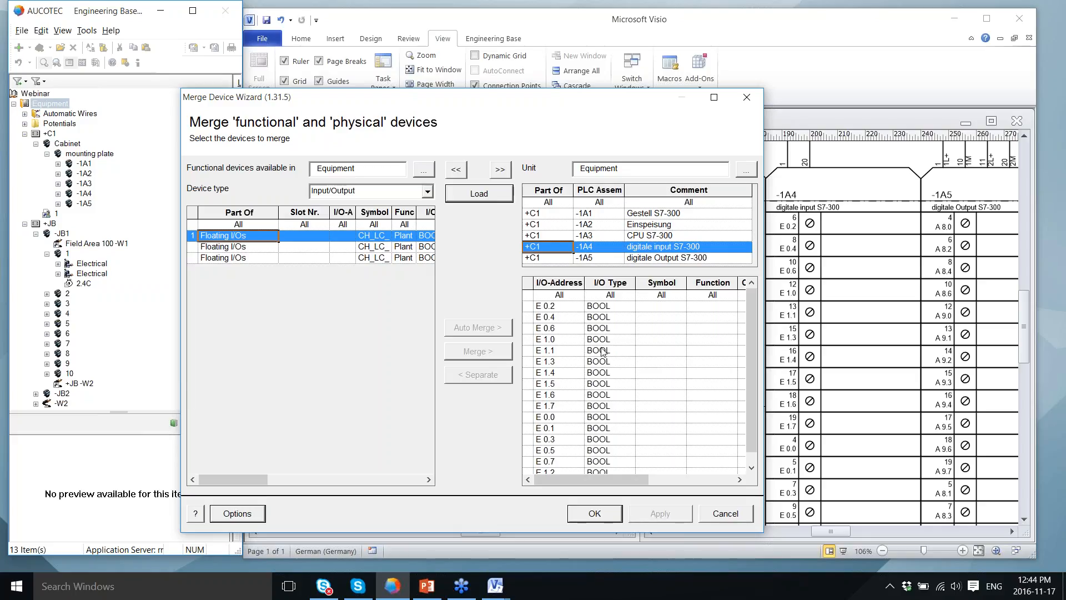
left_click(528, 308)
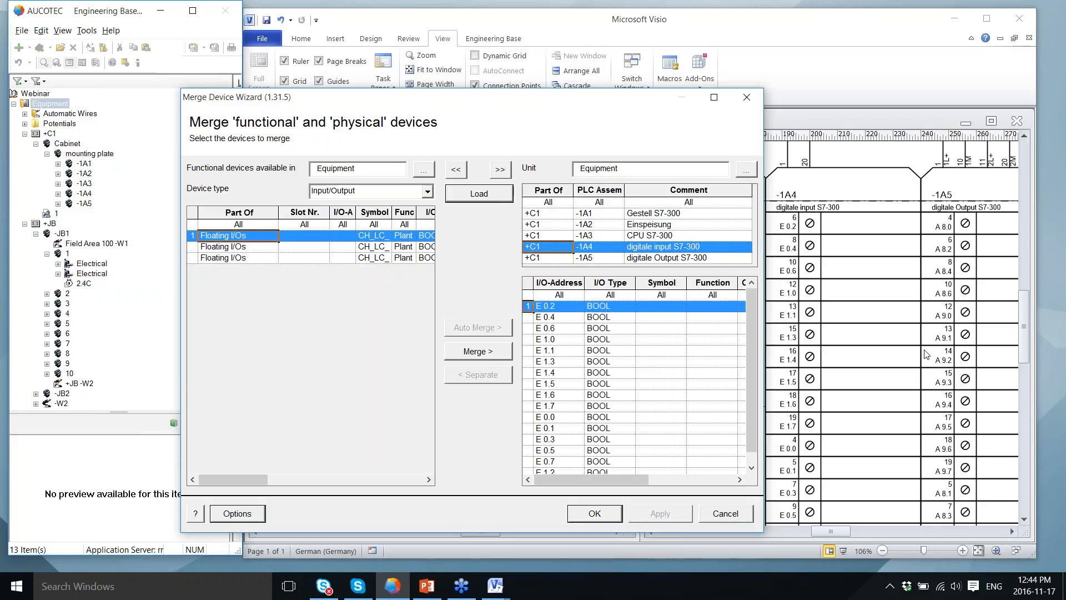
left_click(502, 357)
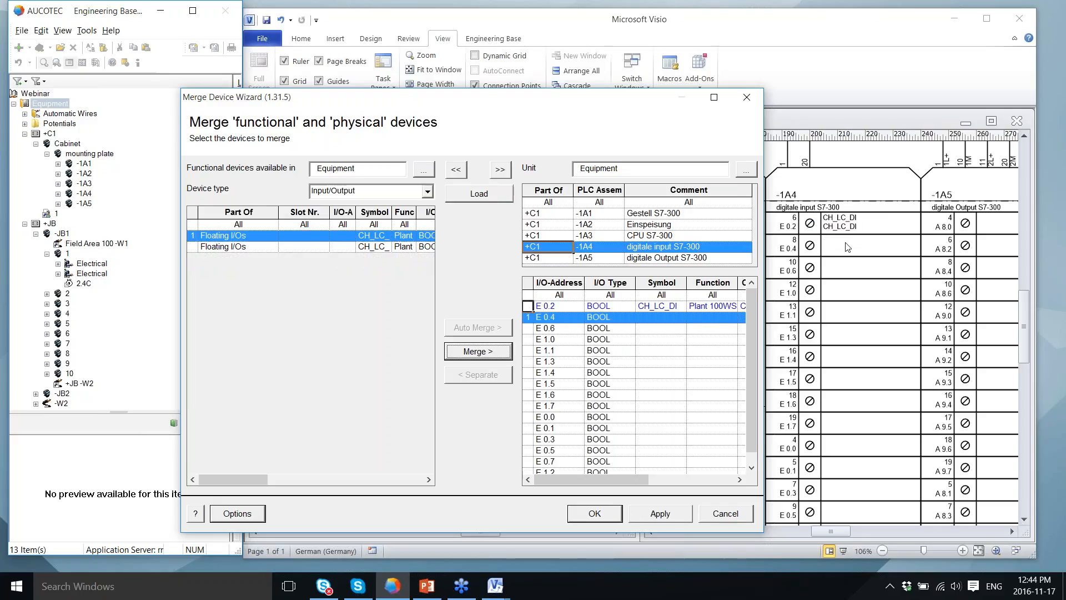
left_click(488, 352)
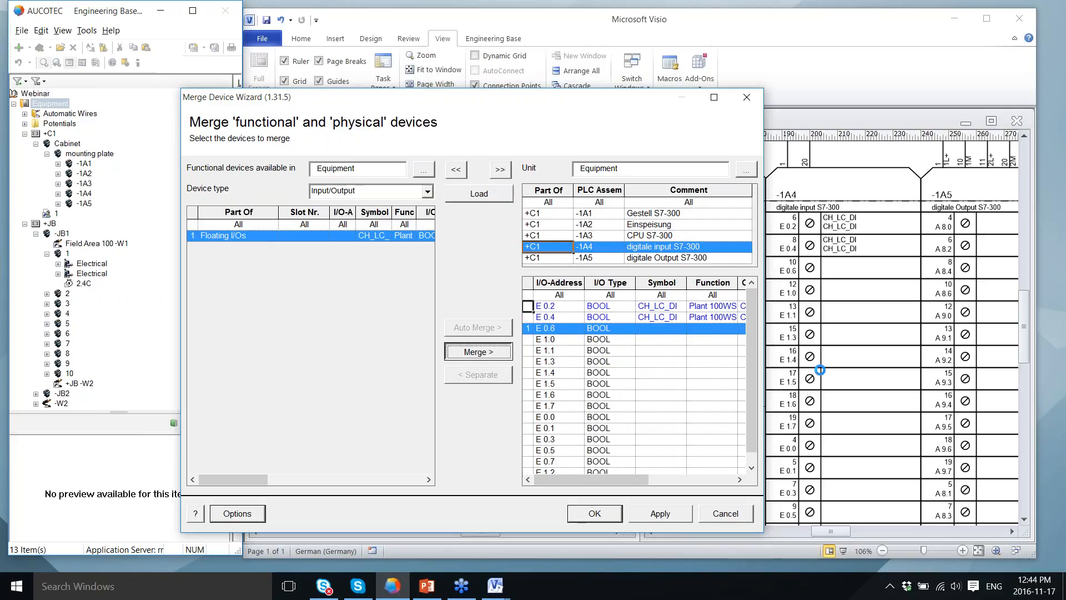
left_click(664, 516)
left_click(613, 520)
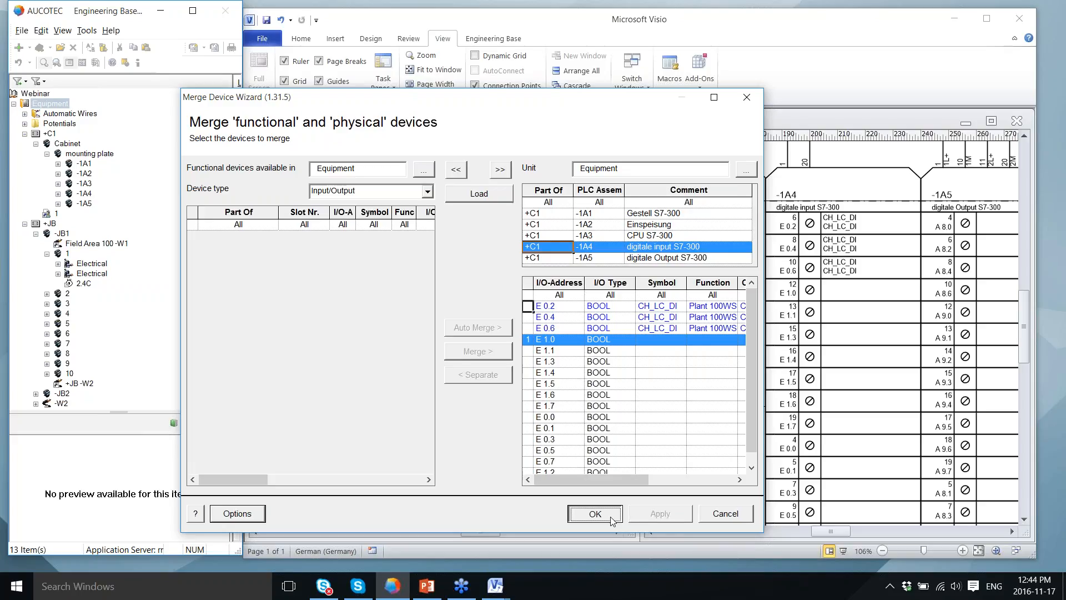
left_click(612, 520)
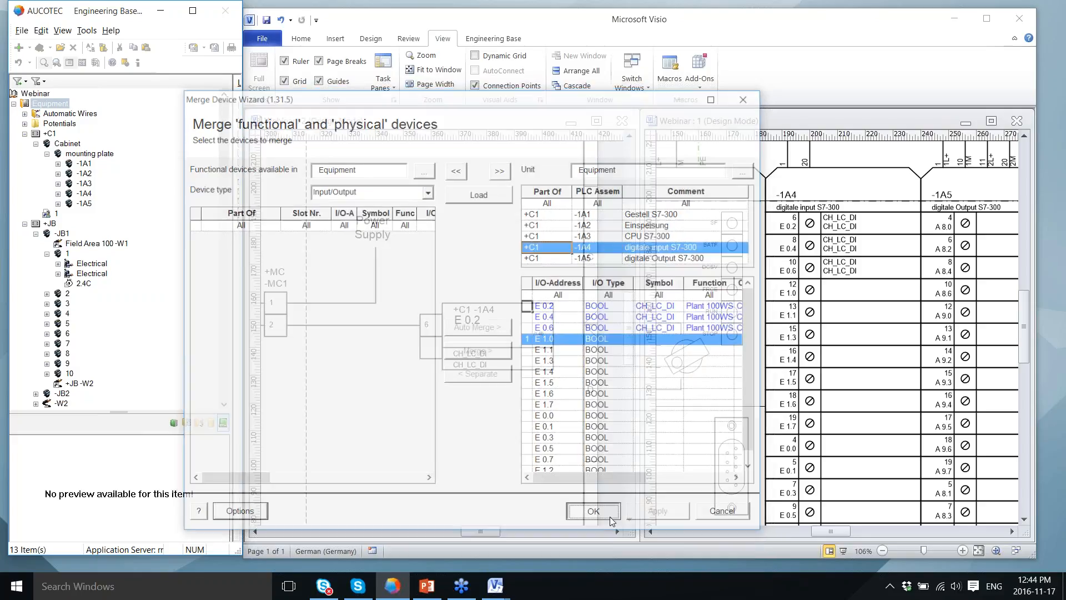
Step: Briefly view the presentation slide, then close both Visio loop drawings
left_click(431, 587)
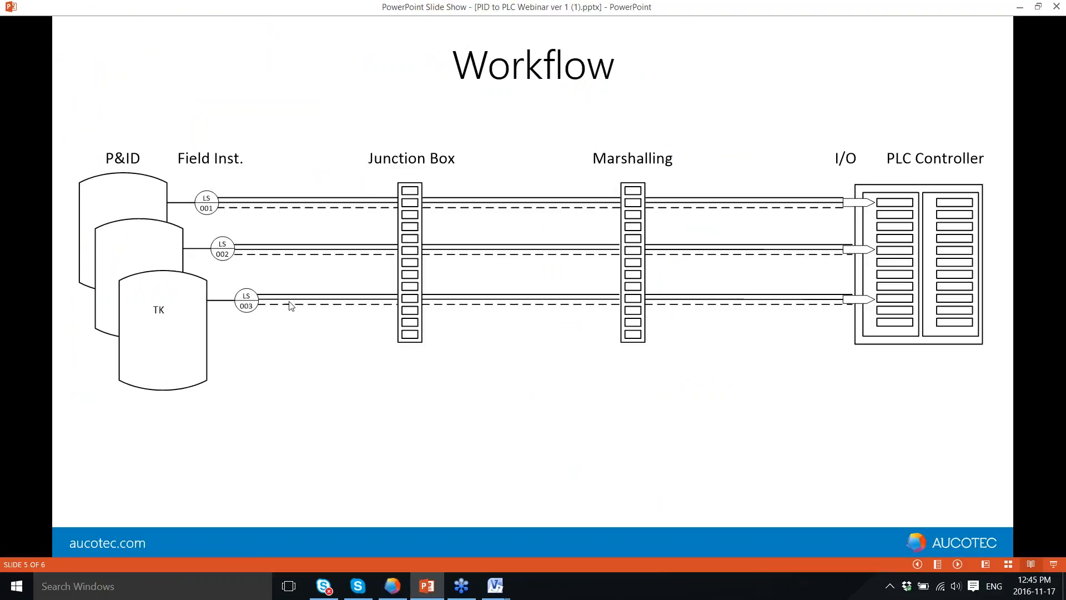
left_click(1021, 8)
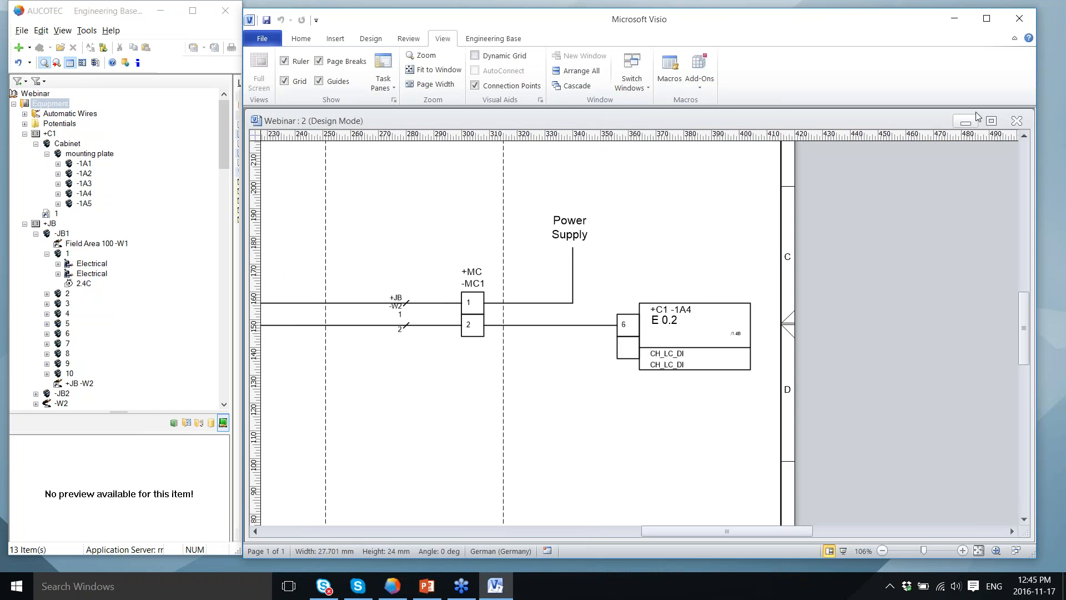
left_click(1017, 121)
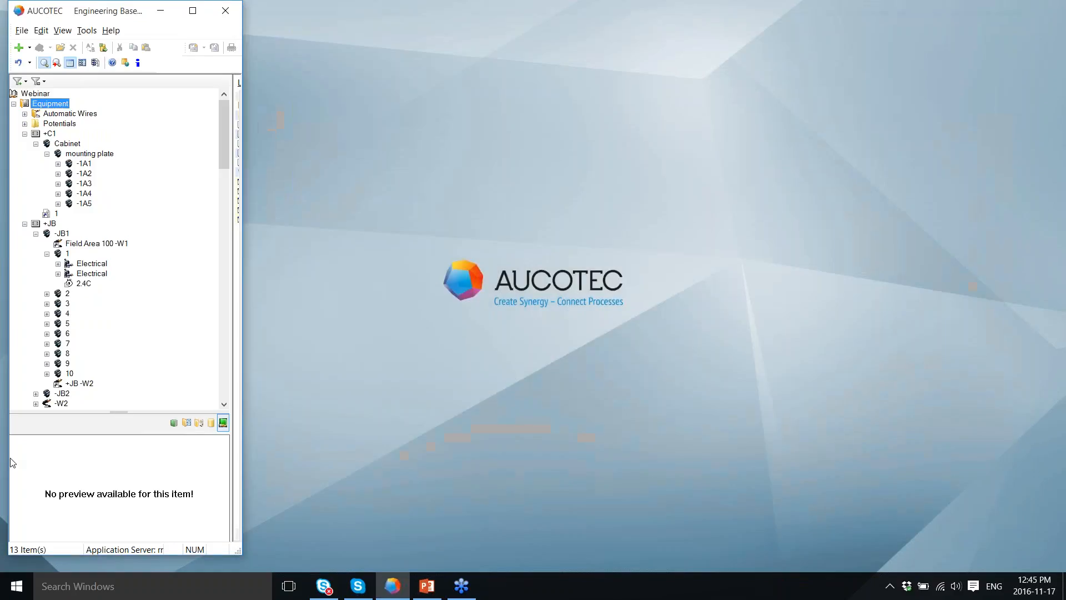
Step: Open I/O-Allocation sheet 1 in Visio, showing CH_LC_DI inputs at E 0.2, E 0.4 and E 0.6
left_click_drag(225, 128, 234, 339)
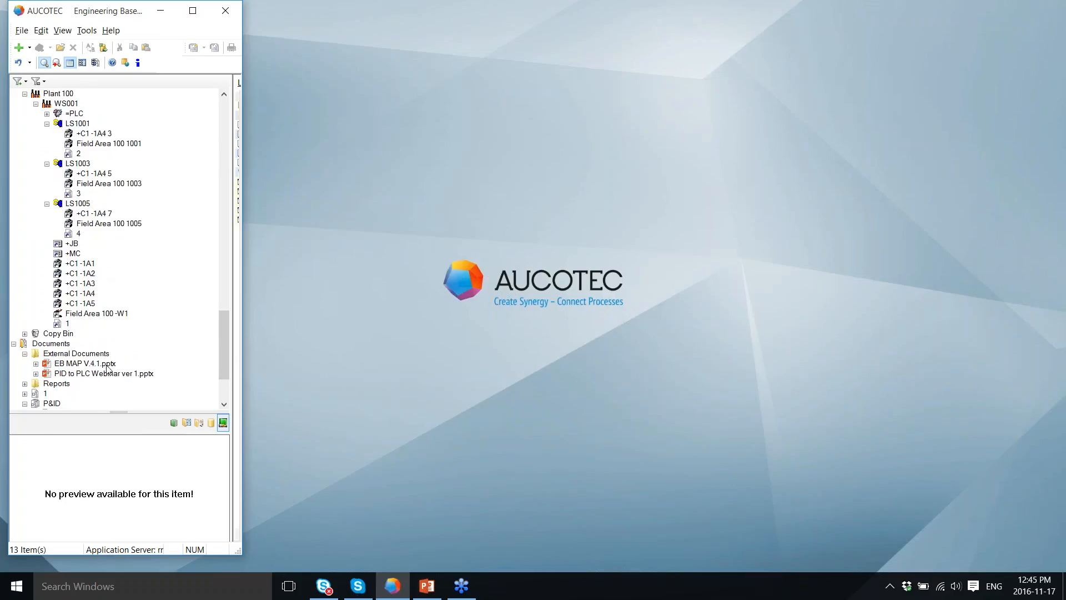
scroll(107, 369, "down", 3)
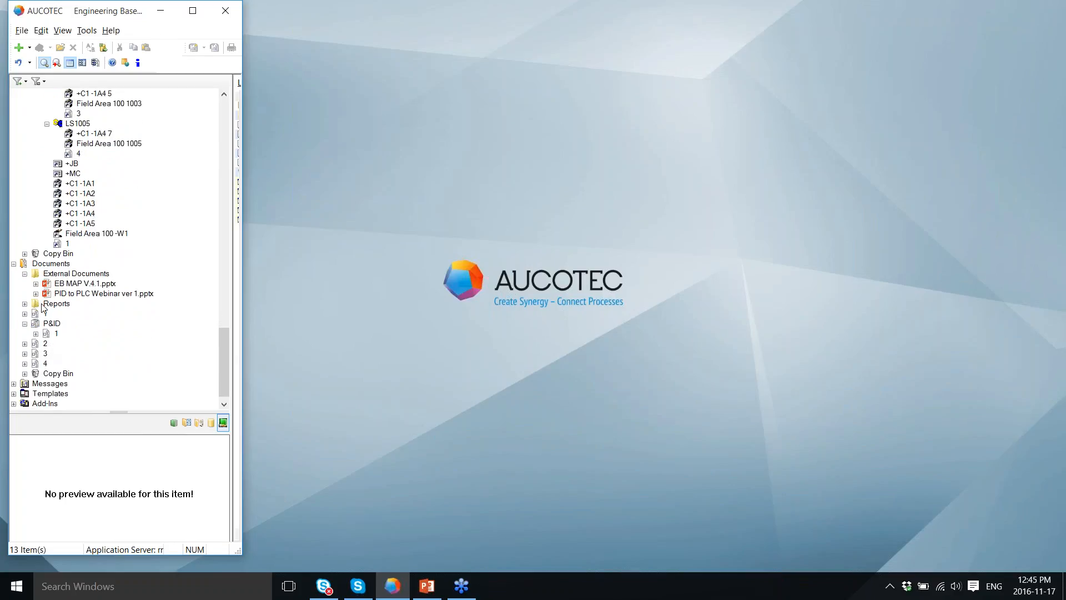
left_click(25, 304)
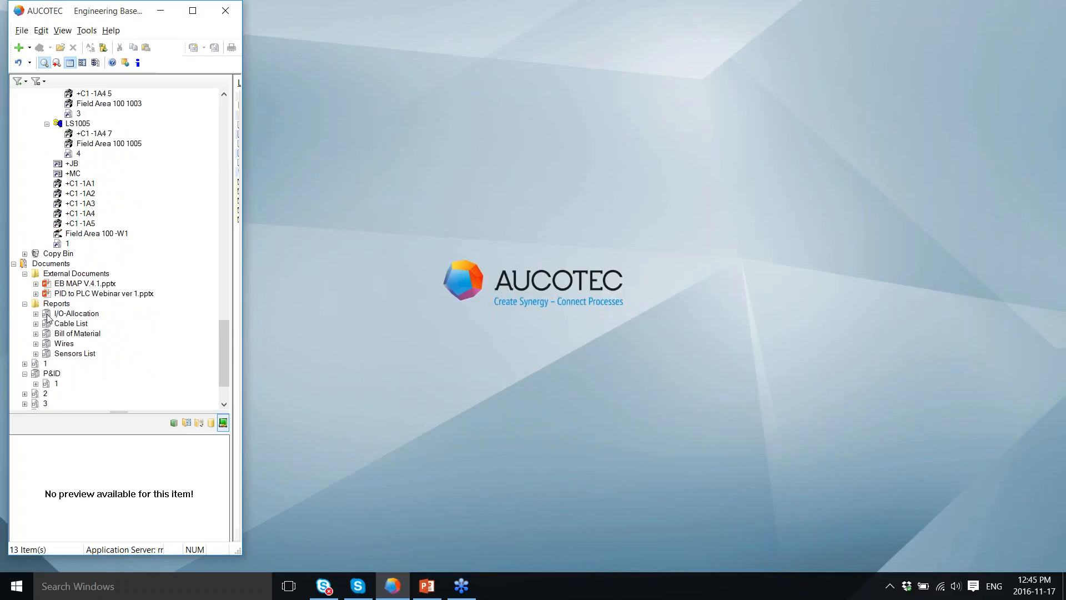
left_click(36, 314)
scroll(59, 297, "down", 1)
left_click(63, 295)
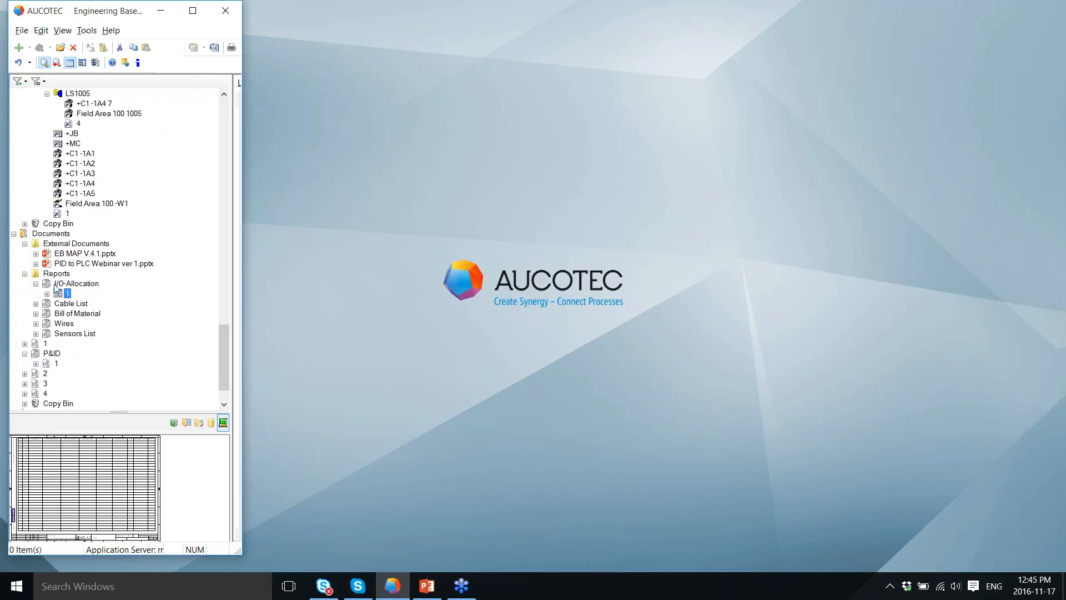
right_click(64, 298)
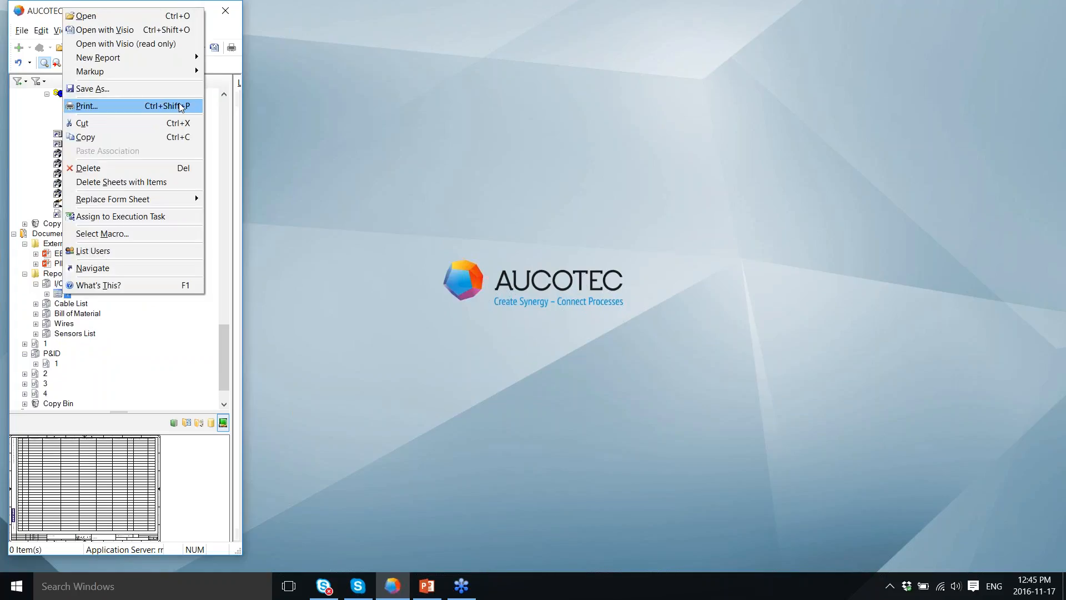
left_click(132, 31)
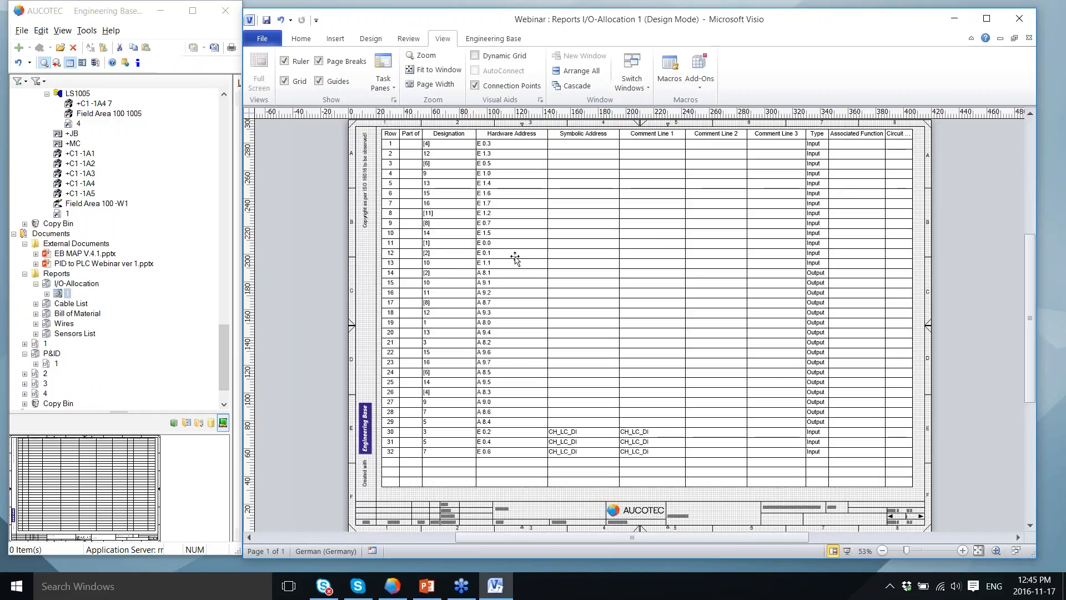
Step: Open the Cable List report sheet in Visio
left_click(35, 304)
right_click(65, 314)
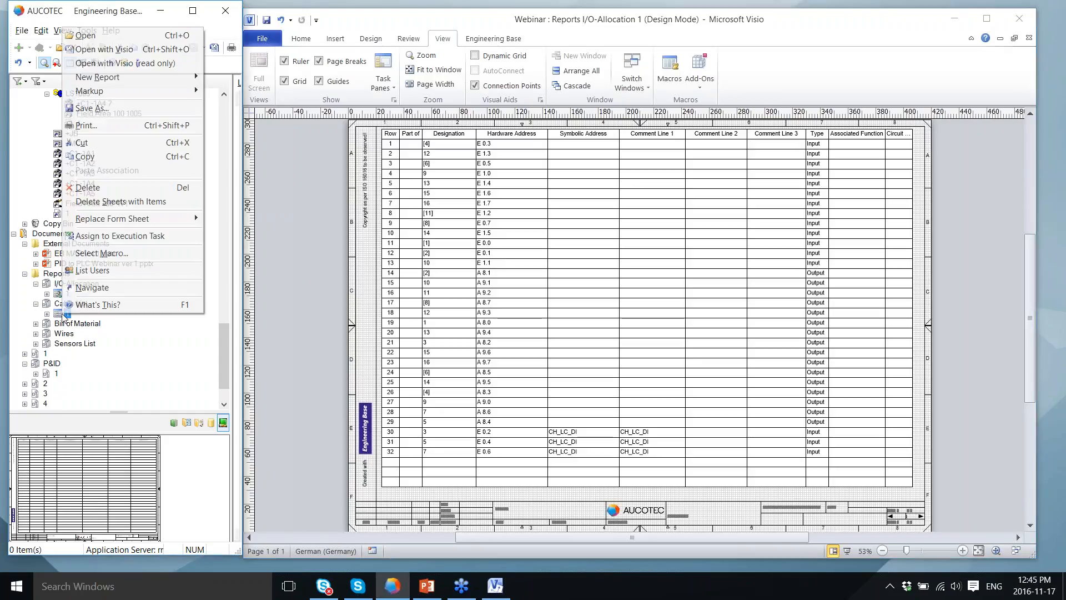
left_click(104, 49)
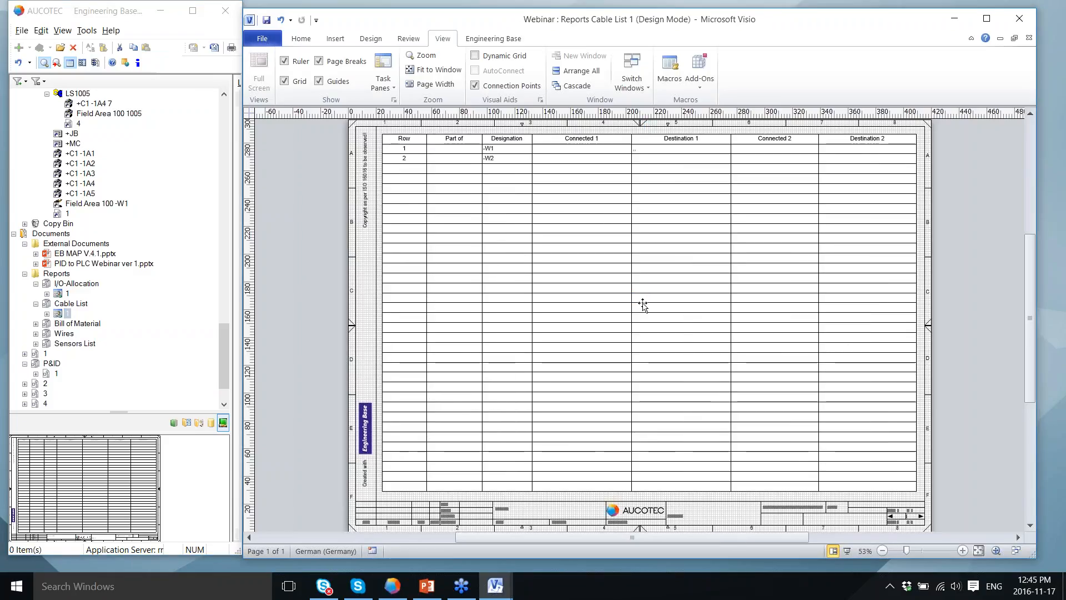
Step: Open the Bill of Material report sheet in Visio
left_click(36, 323)
left_click(57, 333)
right_click(55, 331)
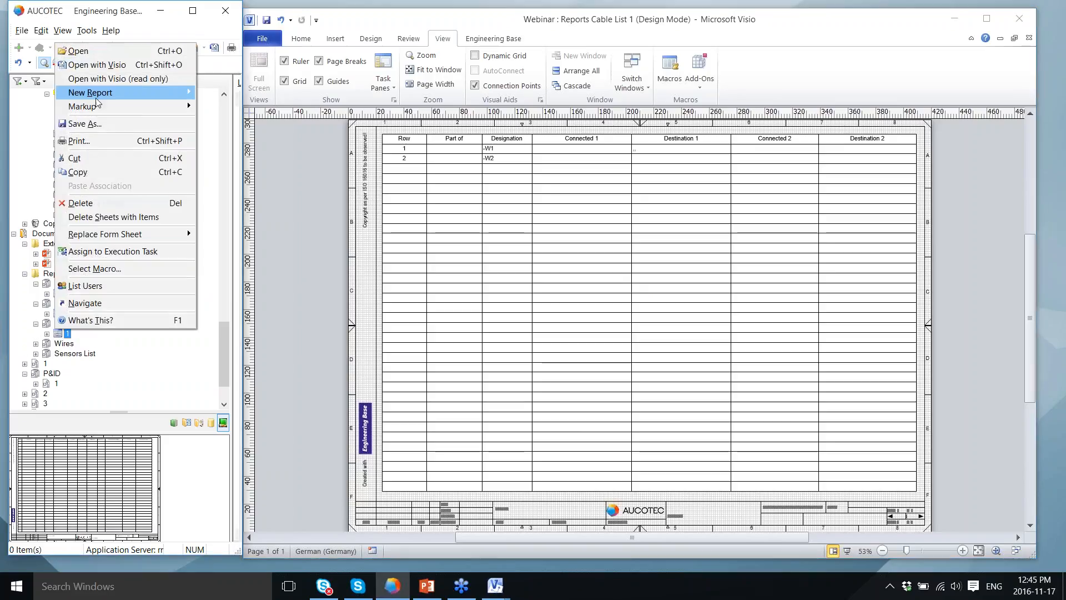
left_click(100, 66)
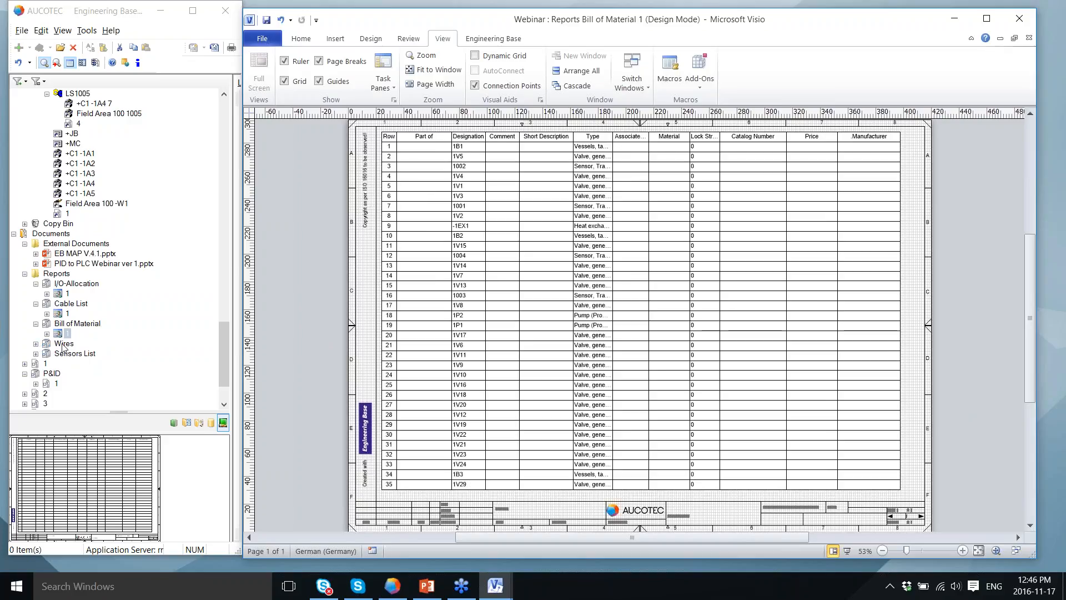
Step: Open the Wires report sheet in Visio
left_click(36, 344)
right_click(56, 353)
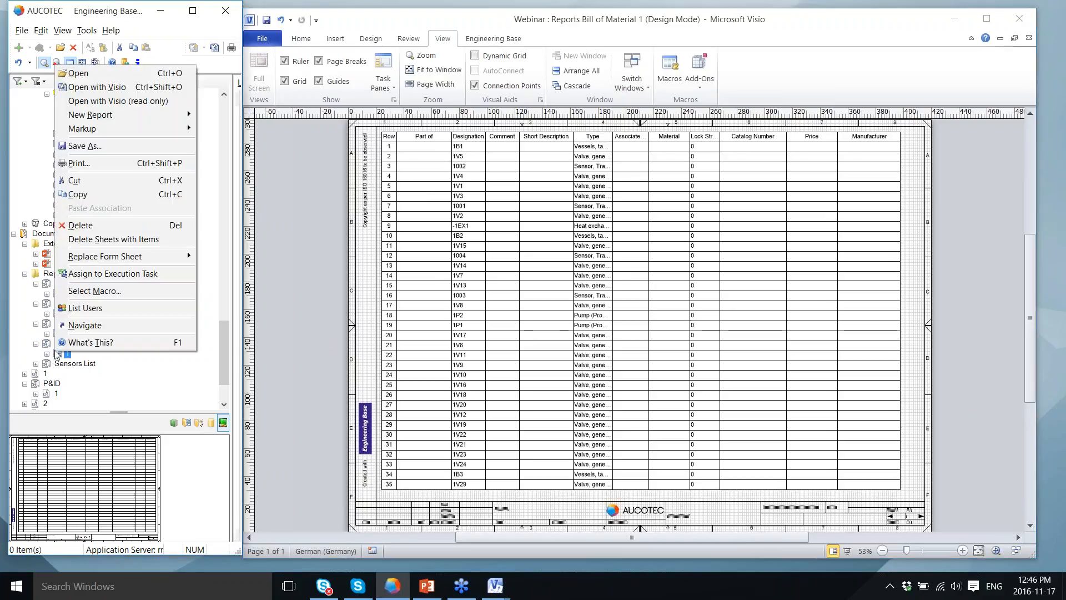
left_click(96, 86)
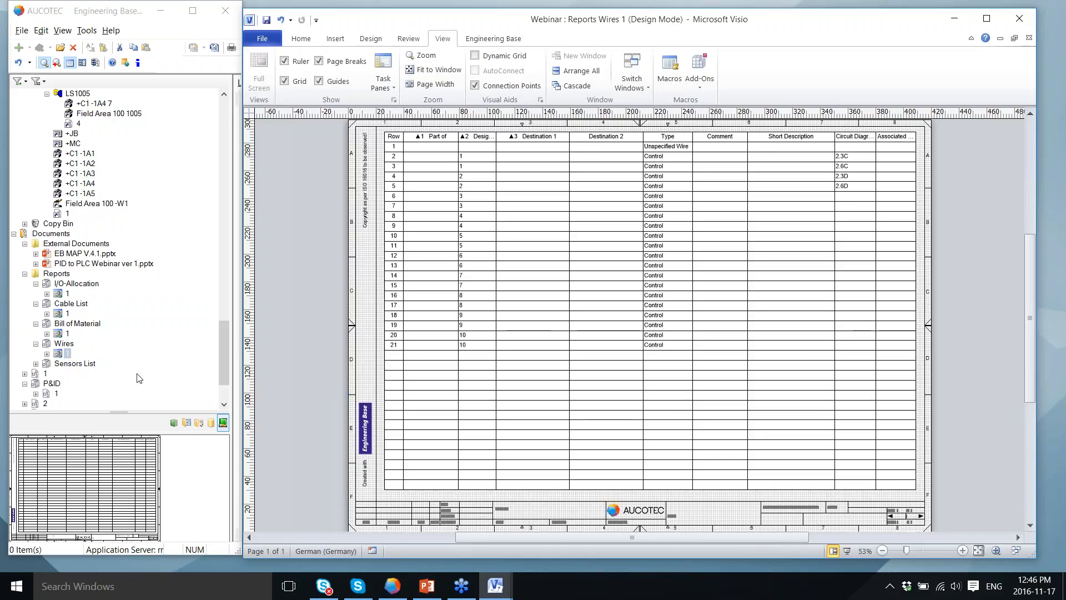
Step: Open the Sensors List report sheet in Visio
left_click(35, 364)
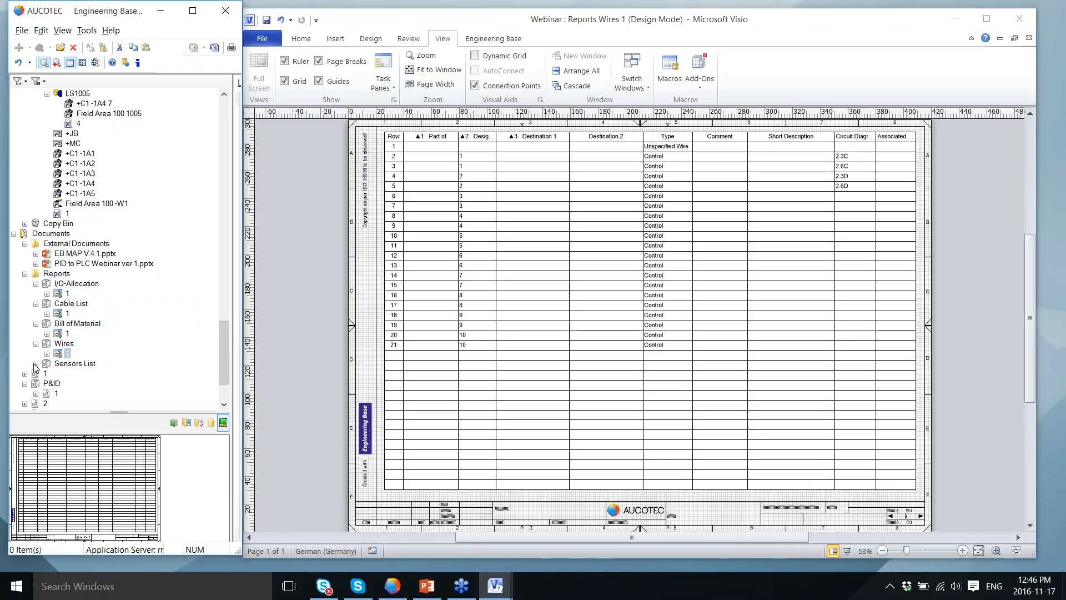
right_click(56, 374)
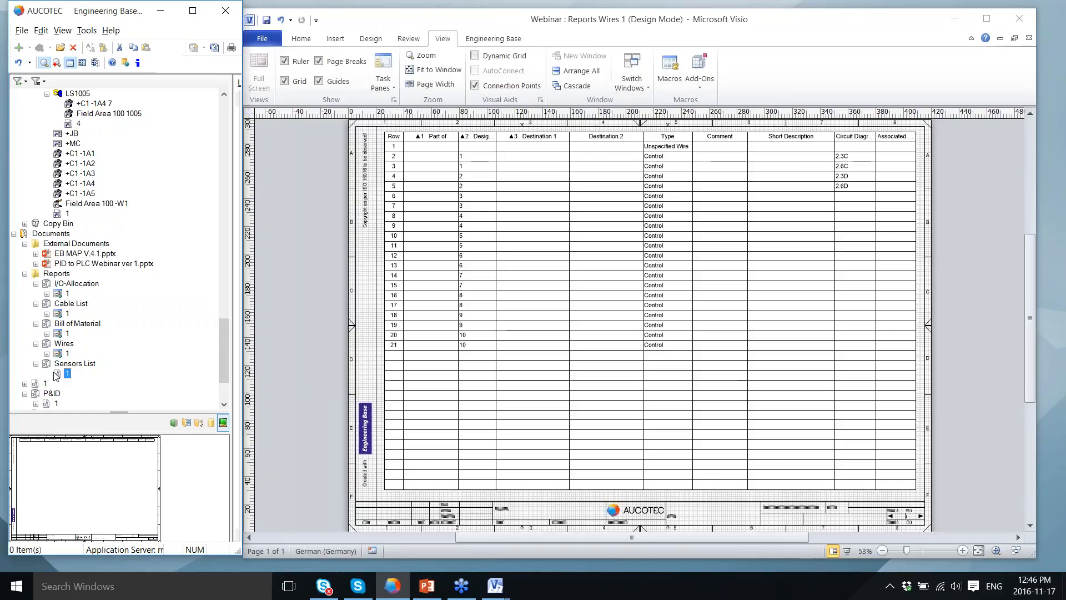
left_click(65, 80)
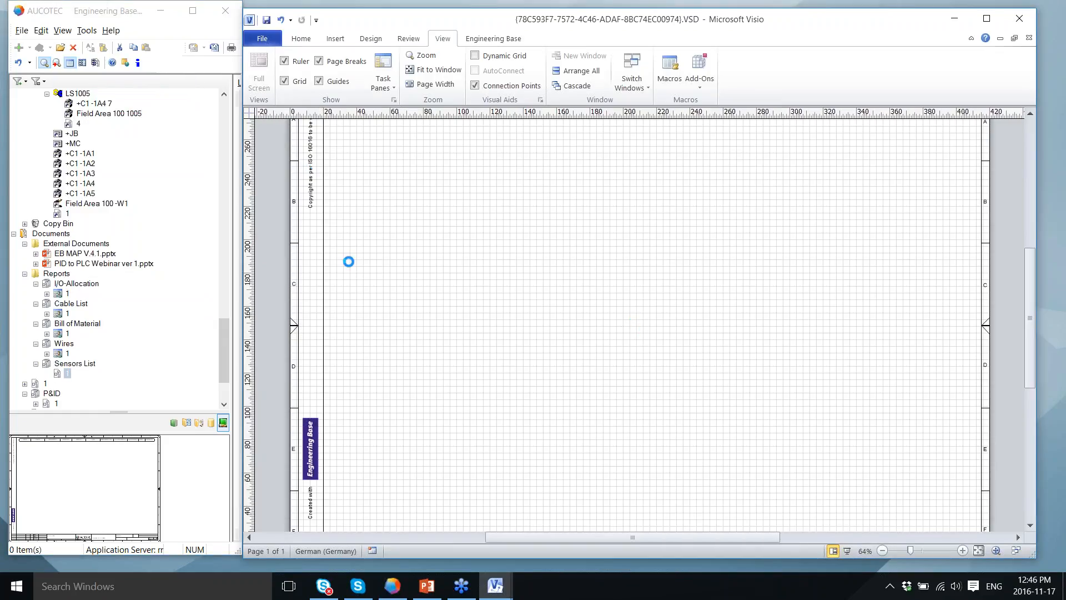
Step: Review sensors 1001 to 1006 in the table, then return to the Workflow slide show
scroll(1033, 190, "up", 5)
scroll(1037, 227, "down", 3)
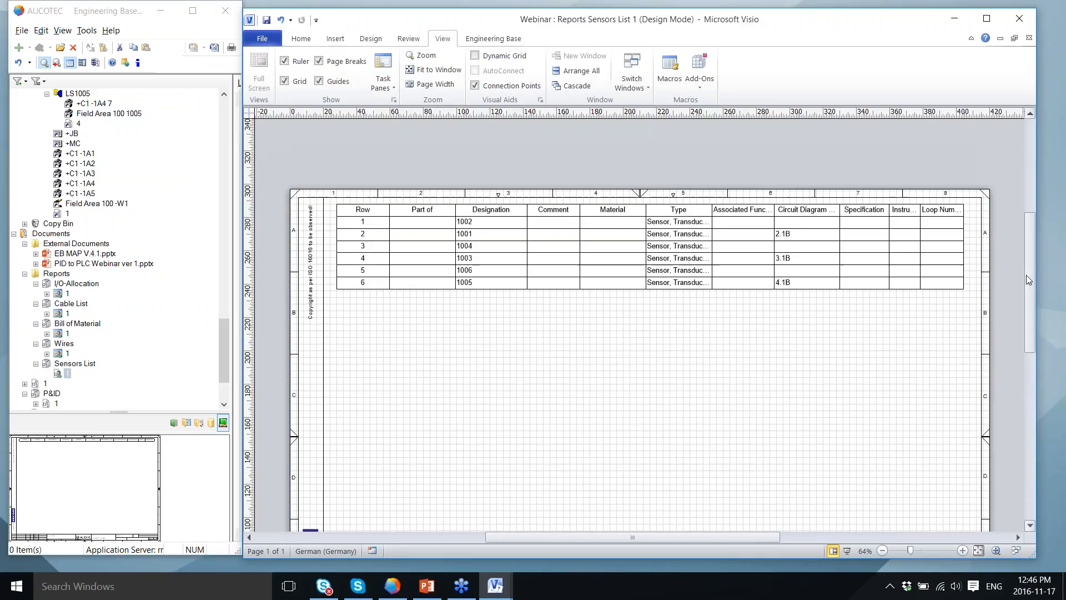
scroll(1028, 272, "down", 2)
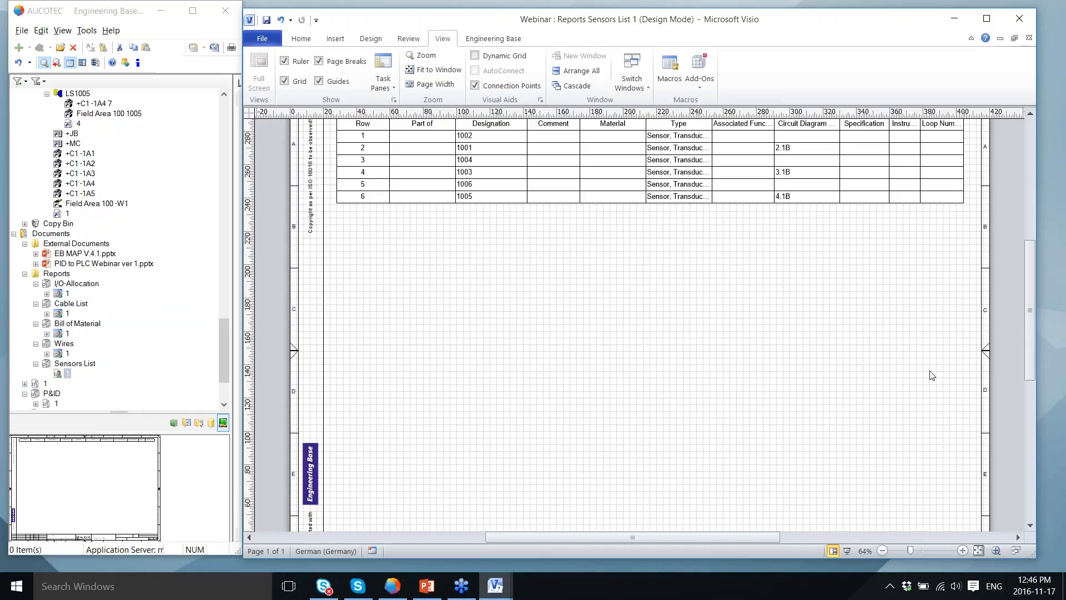
mouse_move(1032, 352)
left_mouse_down()
mouse_move(1033, 362)
mouse_move(1031, 350)
left_mouse_up()
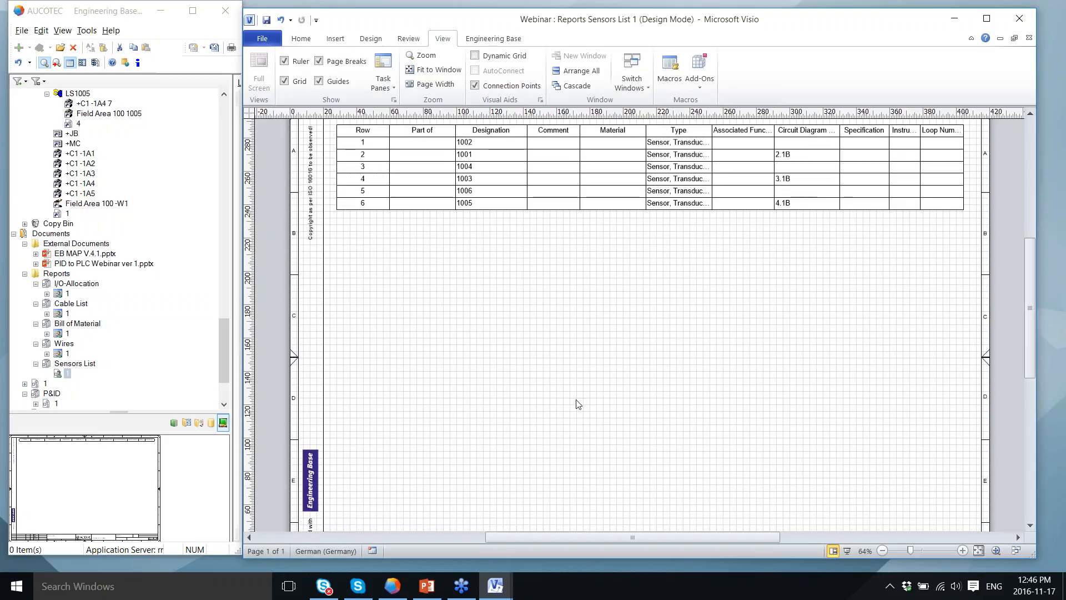
left_click(426, 586)
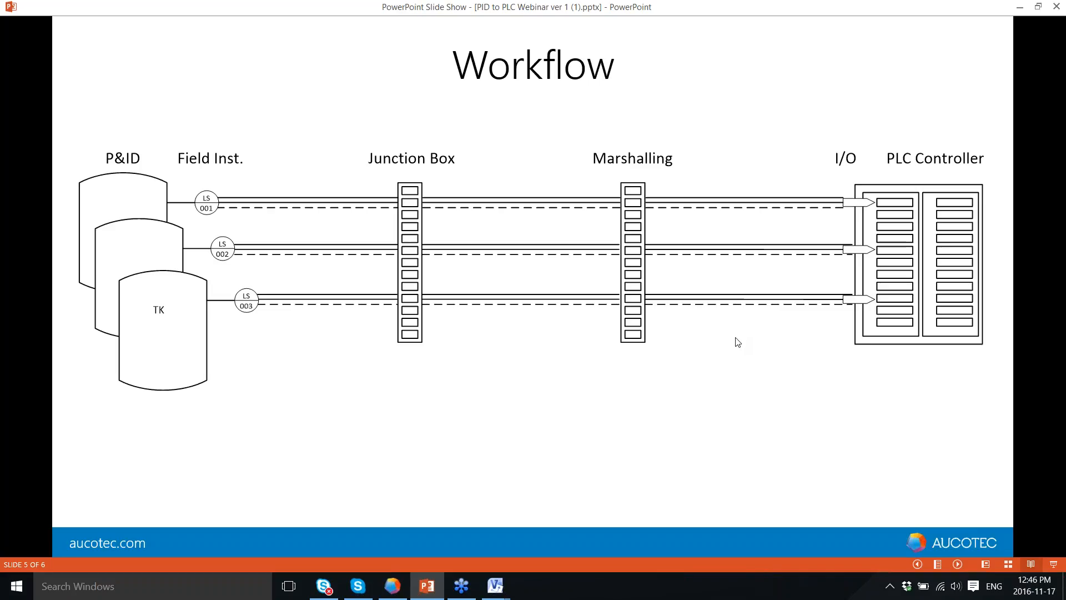
Step: Advance the slide show to the closing Questions? slide 6
left_click(549, 280)
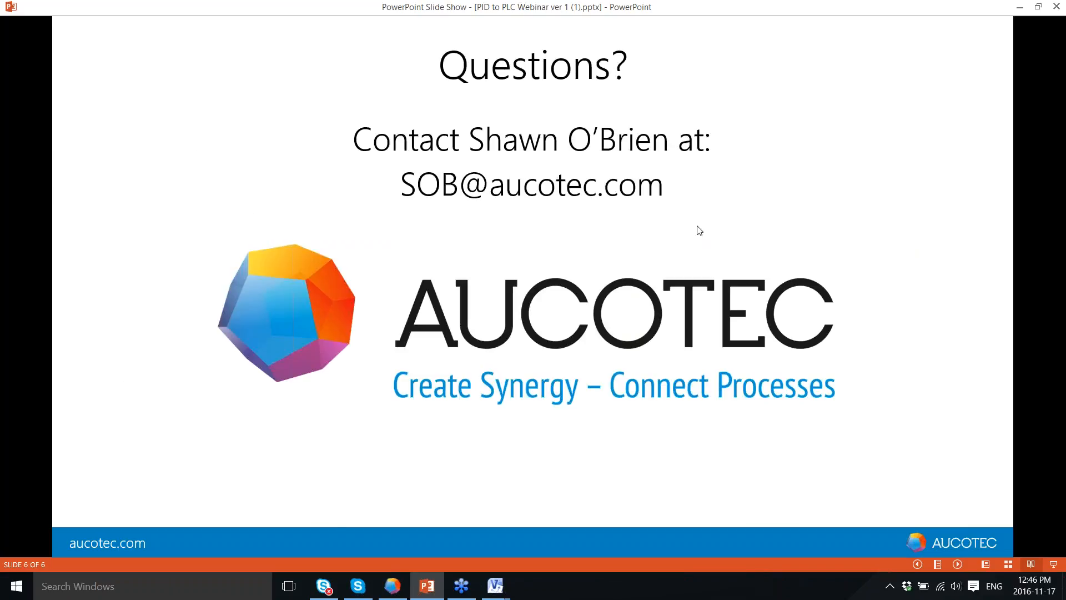